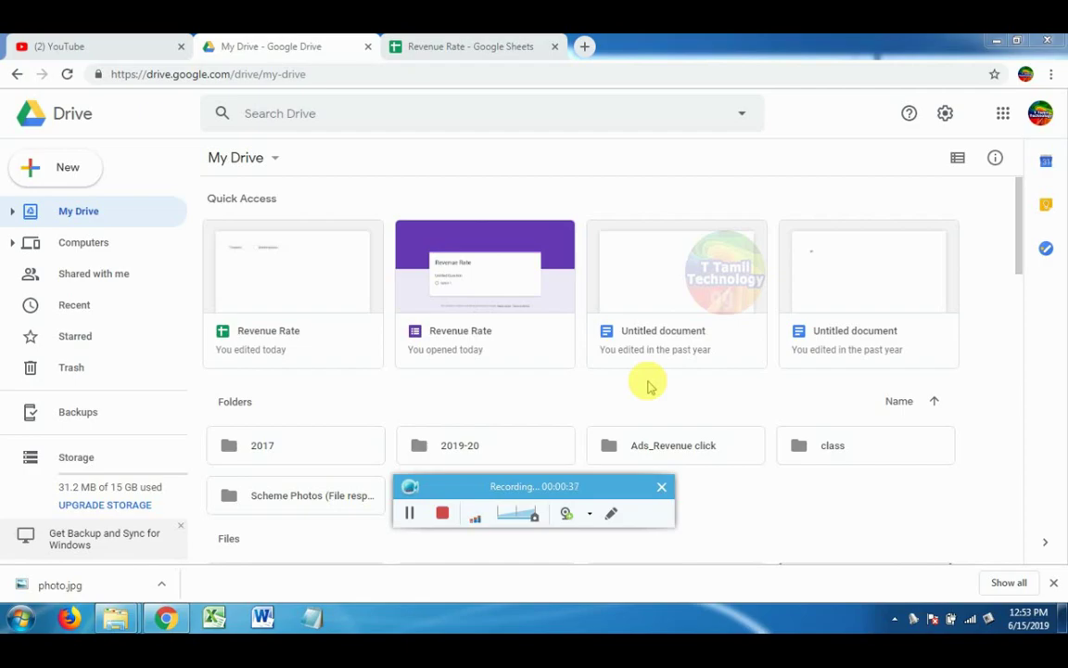
Switch to the Revenue Rate spreadsheet tab showing the Goods table on Sheet3.
left_click(464, 46)
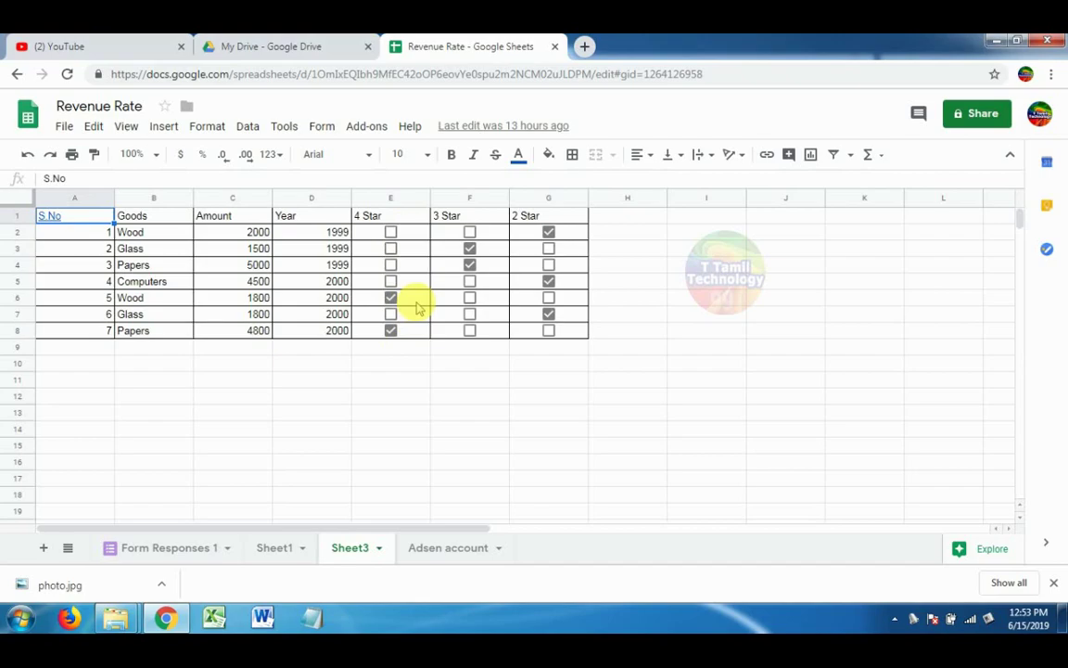
Insert photo.jpg from the work area folder as an in-cell image in H2.
left_click(634, 237)
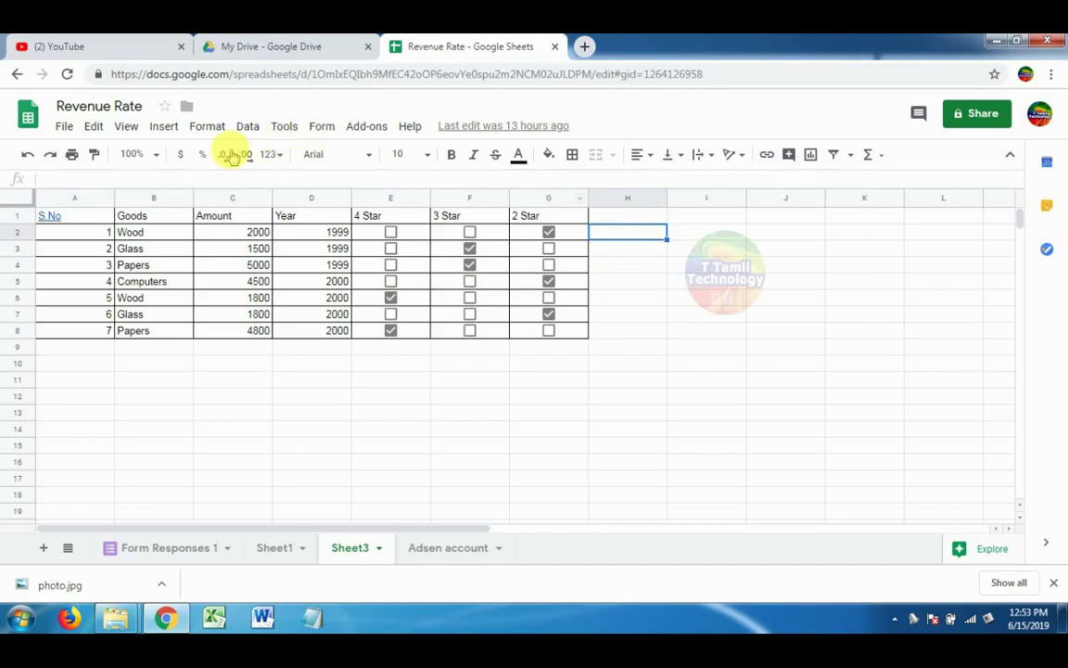
left_click(164, 125)
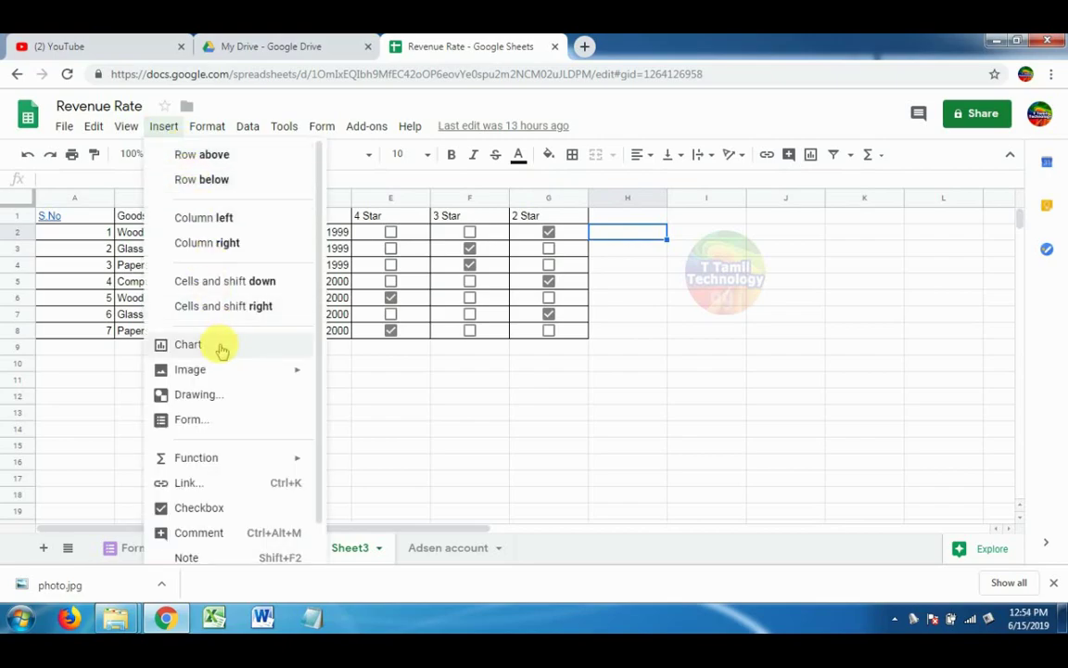
mouse_move(190, 369)
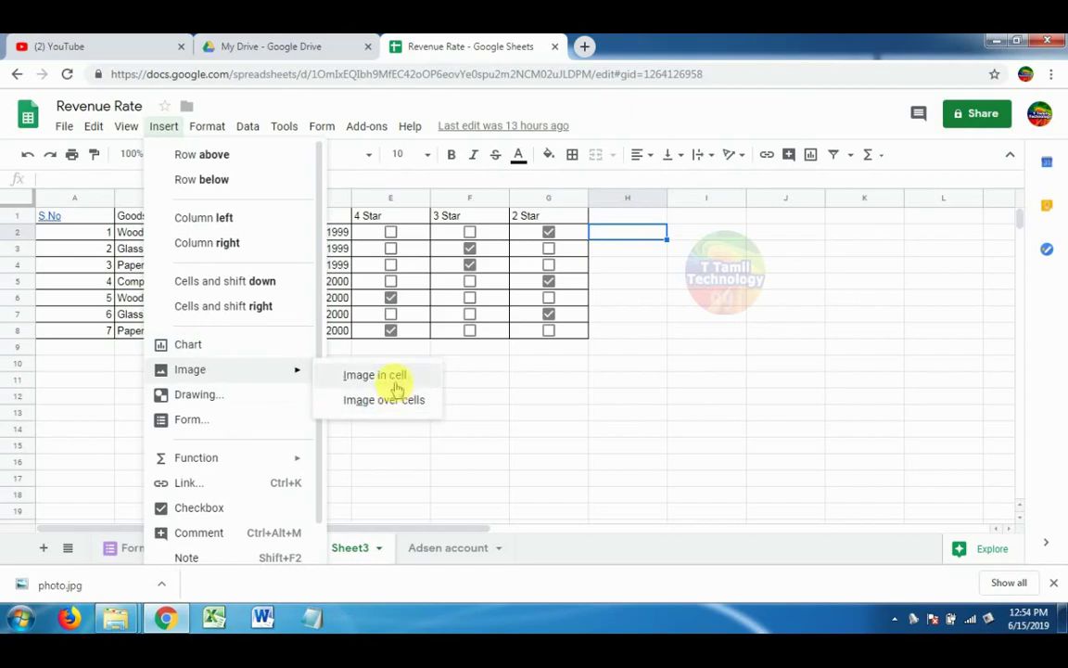
left_click(396, 382)
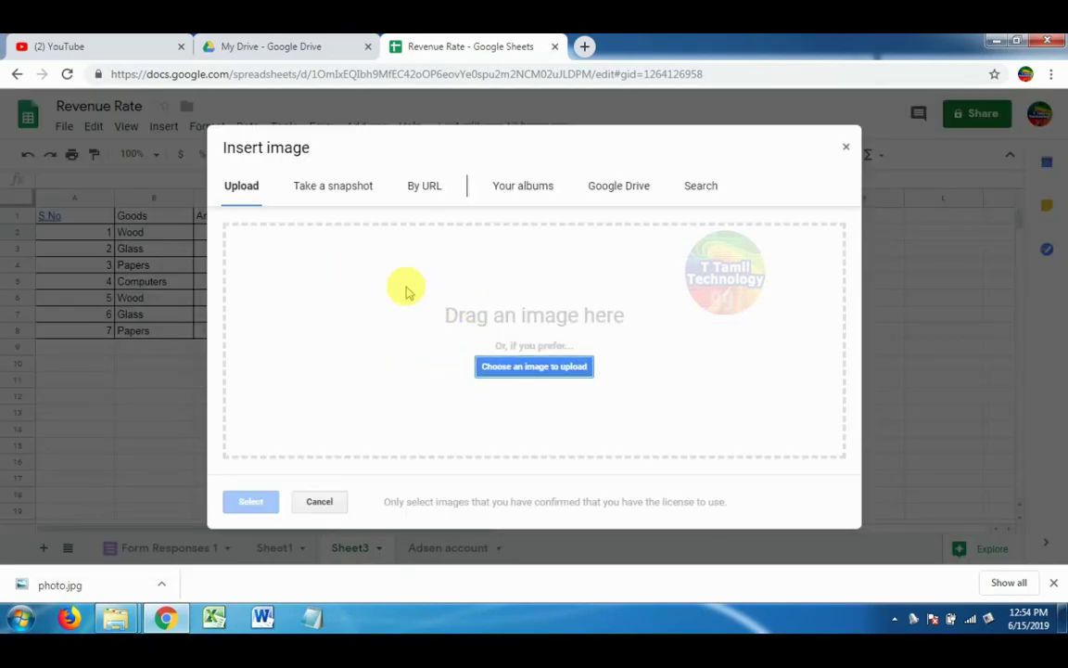
left_click(511, 371)
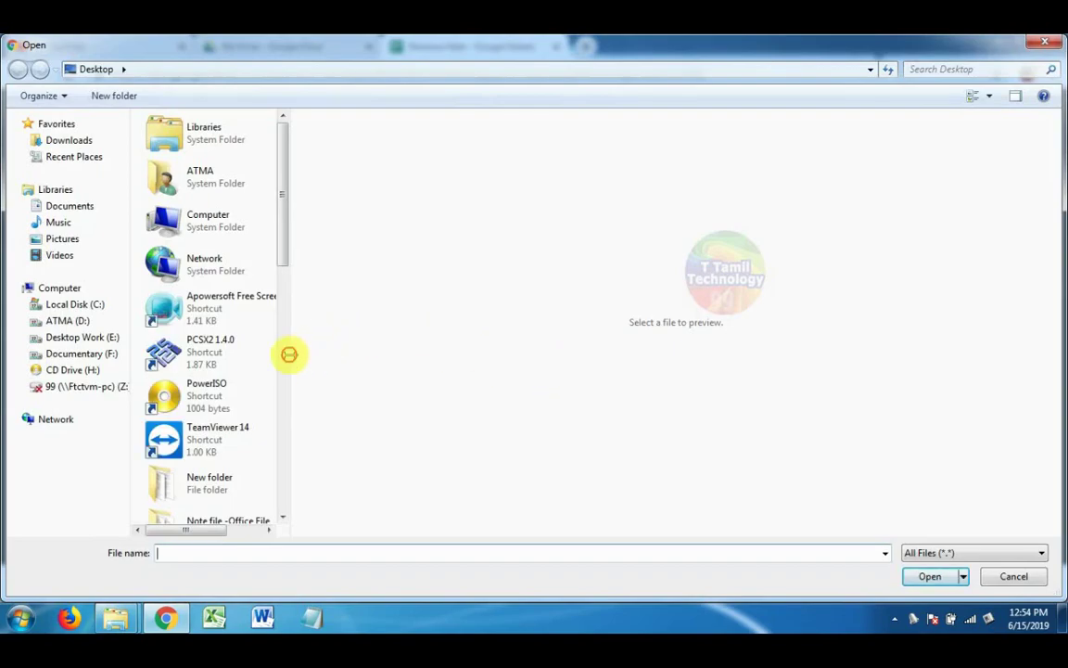
left_click_drag(289, 352, 544, 398)
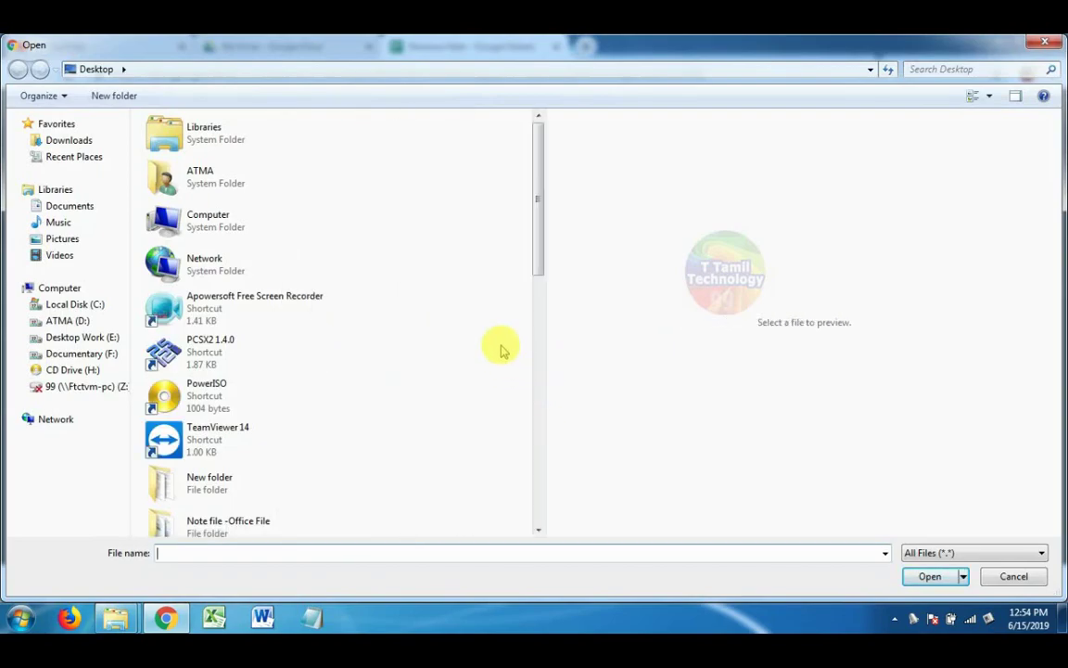
left_click_drag(539, 194, 538, 310)
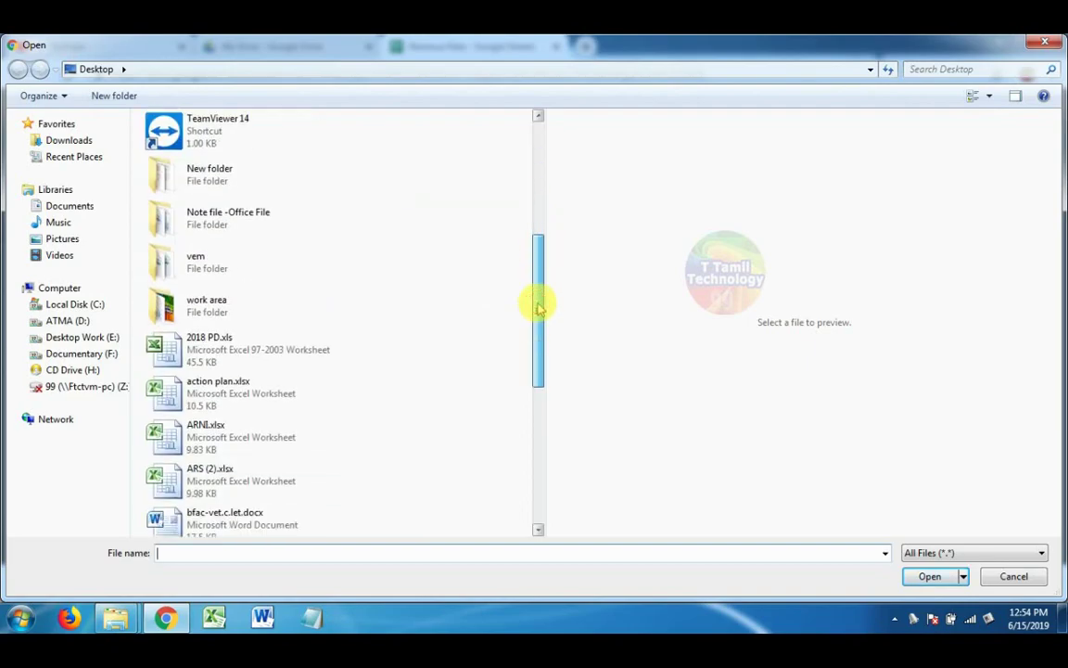
left_click(212, 309)
double_click(212, 309)
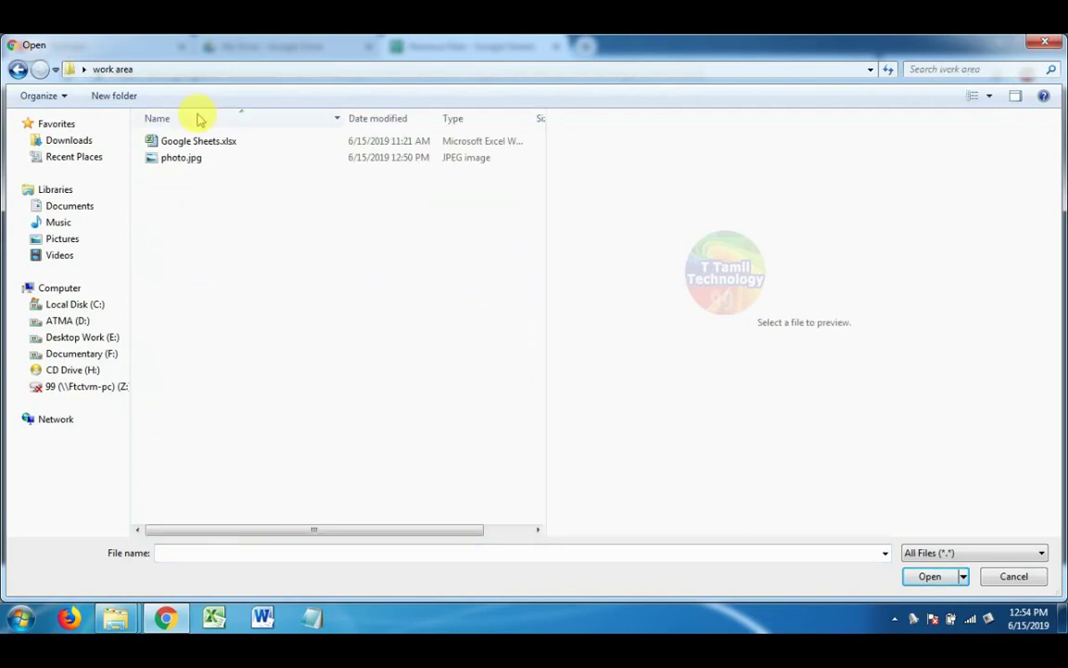
left_click(185, 160)
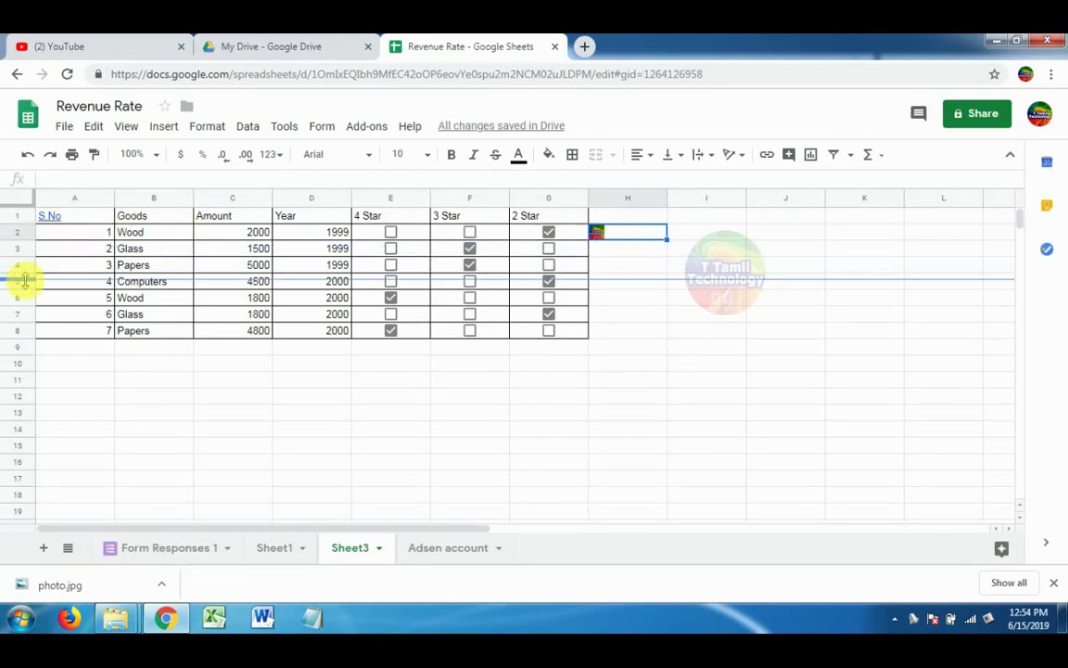
Enlarge row 2, then cut the image from H2 and paste it into H14.
left_click_drag(28, 239, 22, 302)
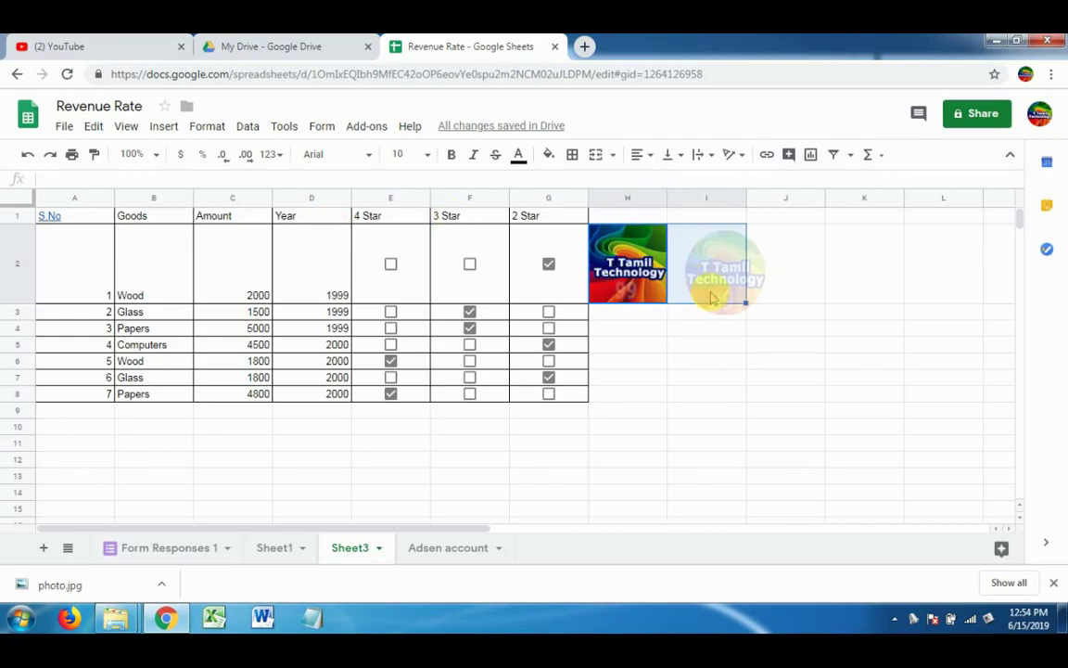
right_click(636, 289)
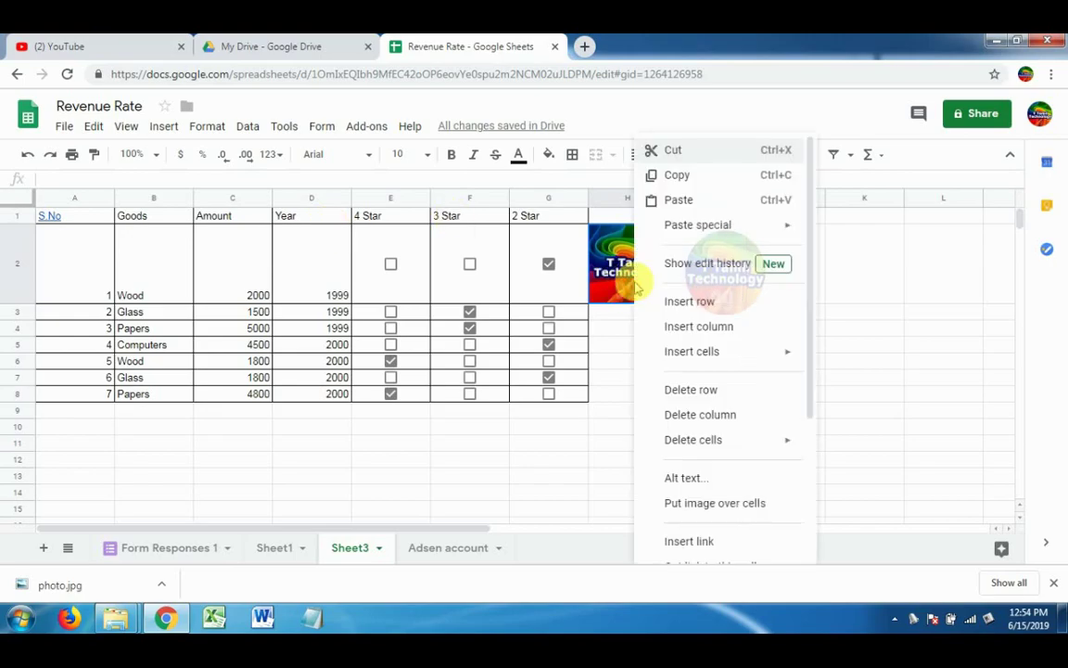
left_click(668, 151)
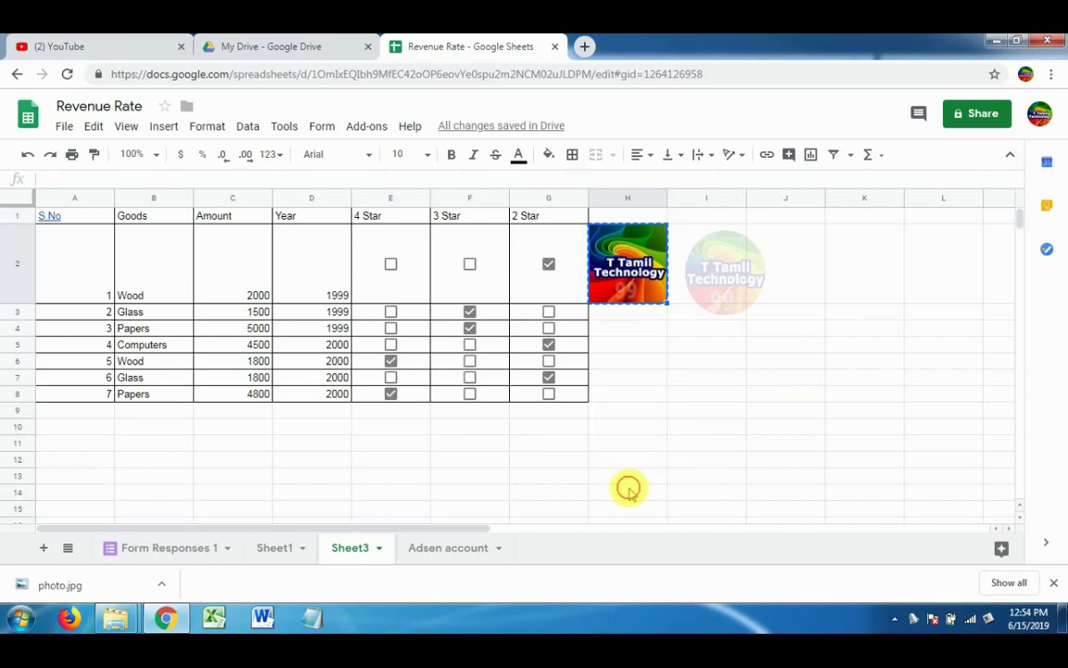
right_click(626, 492)
left_click(665, 199)
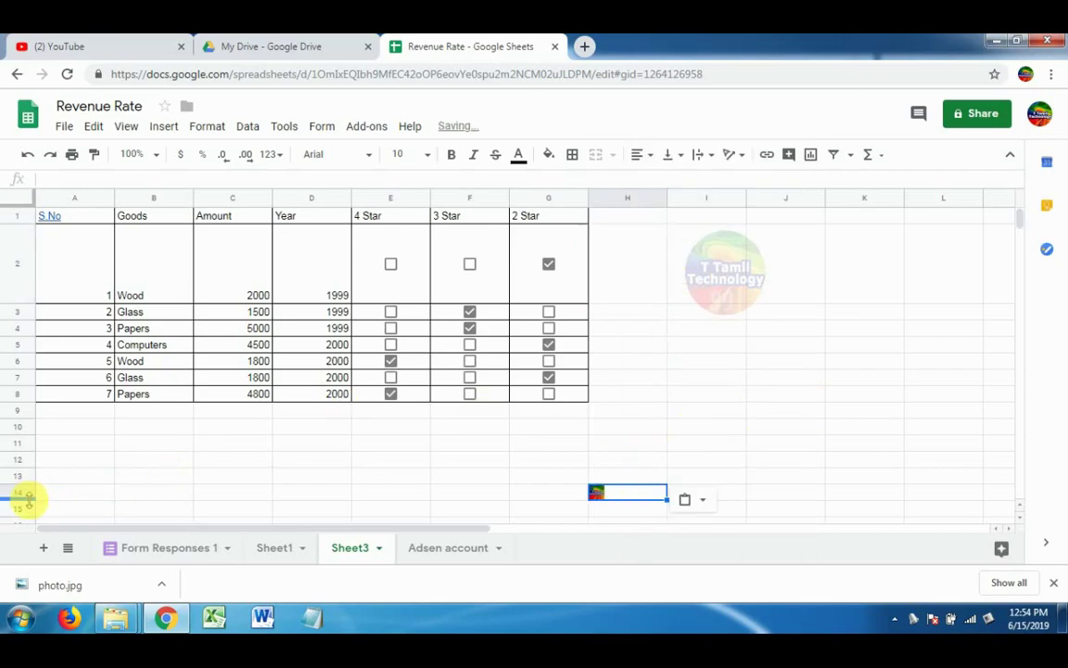
Shrink row 2 back to its normal height.
left_click(41, 549)
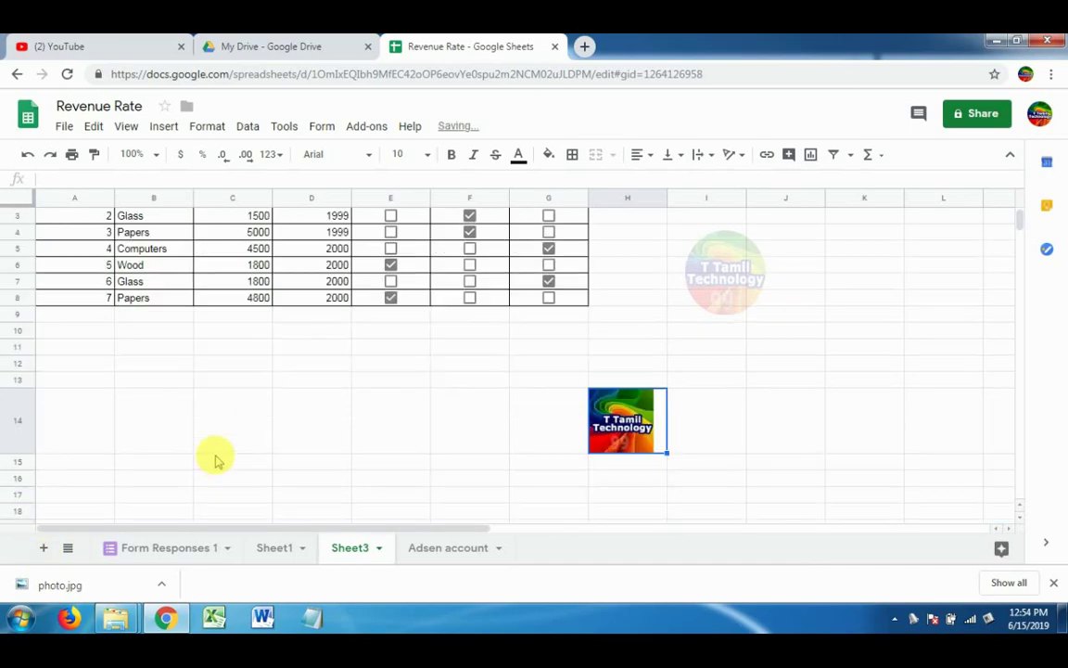
scroll(74, 301, "up", 1)
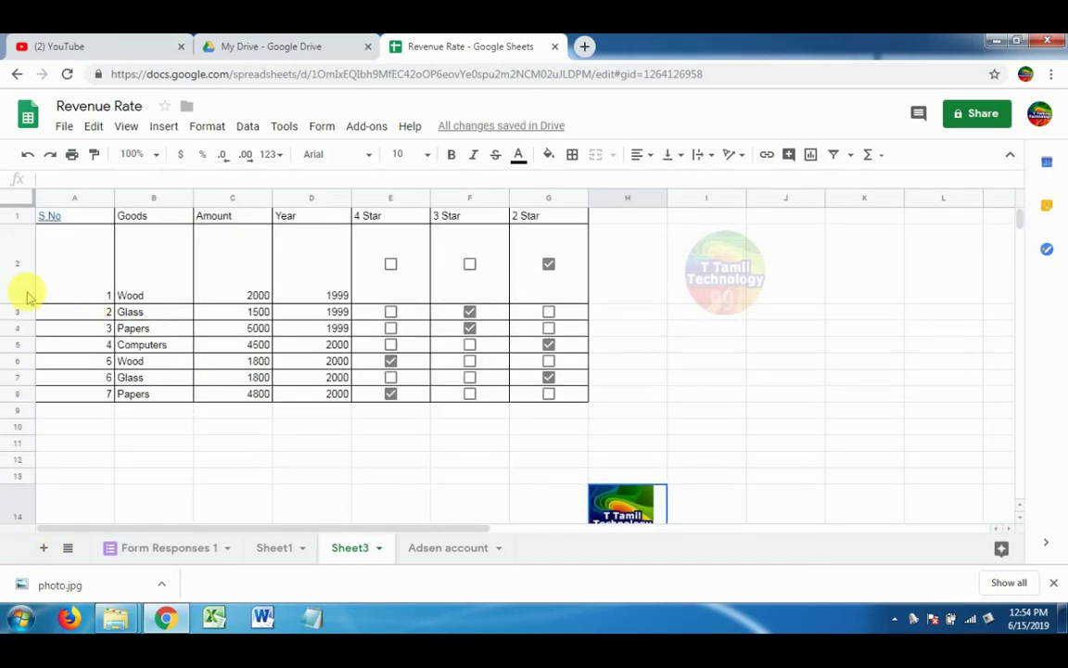
left_click_drag(18, 303, 28, 248)
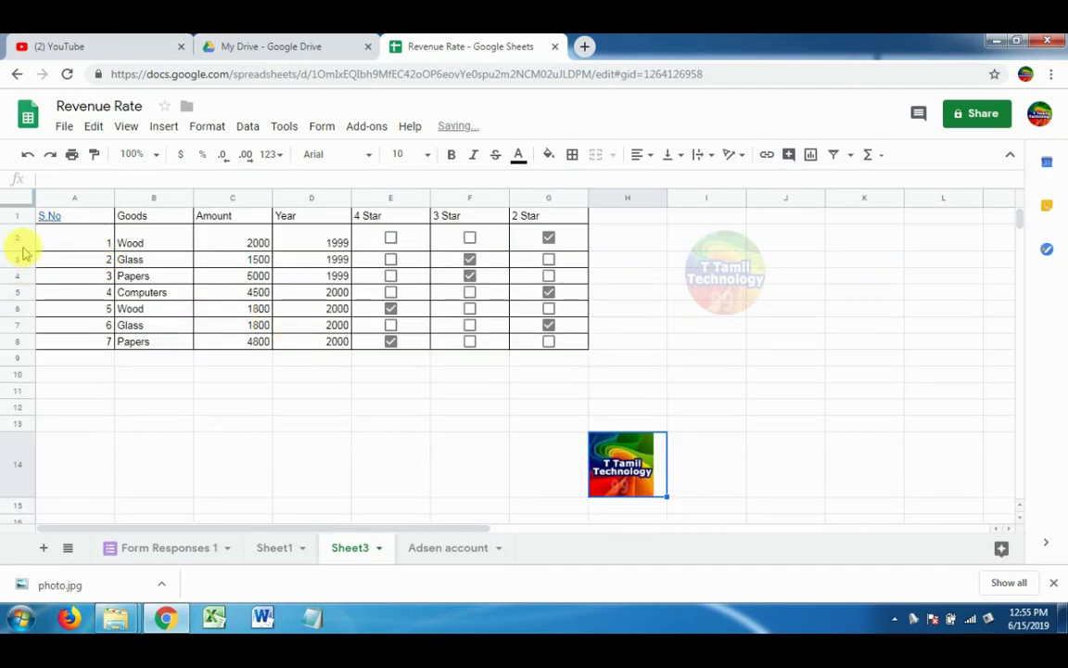
left_click_drag(20, 248, 25, 232)
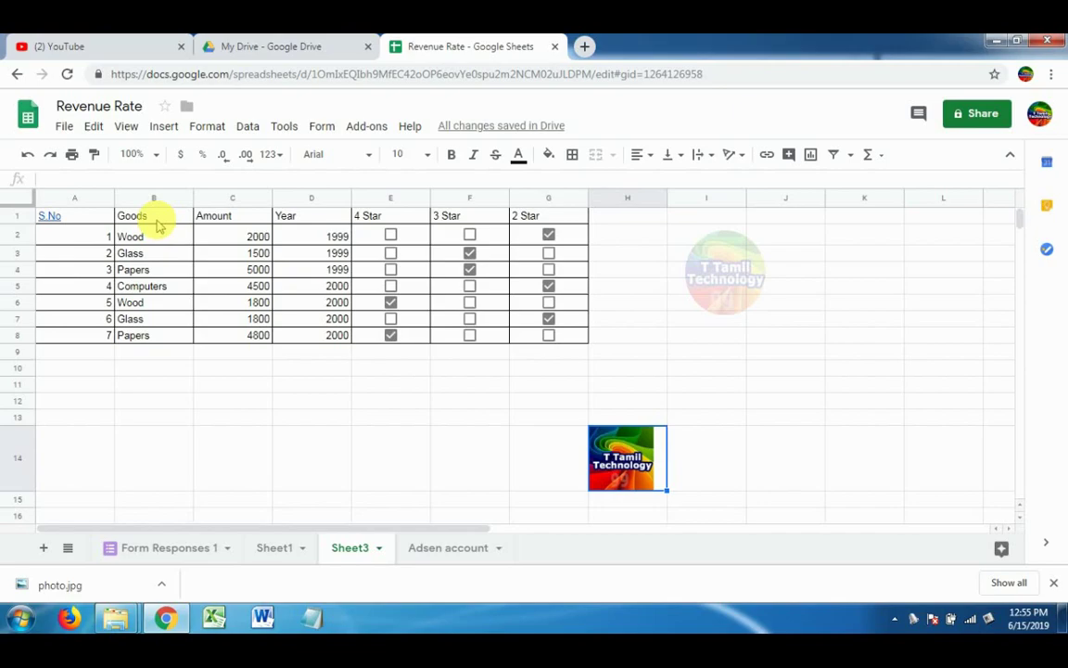
left_click_drag(152, 215, 329, 341)
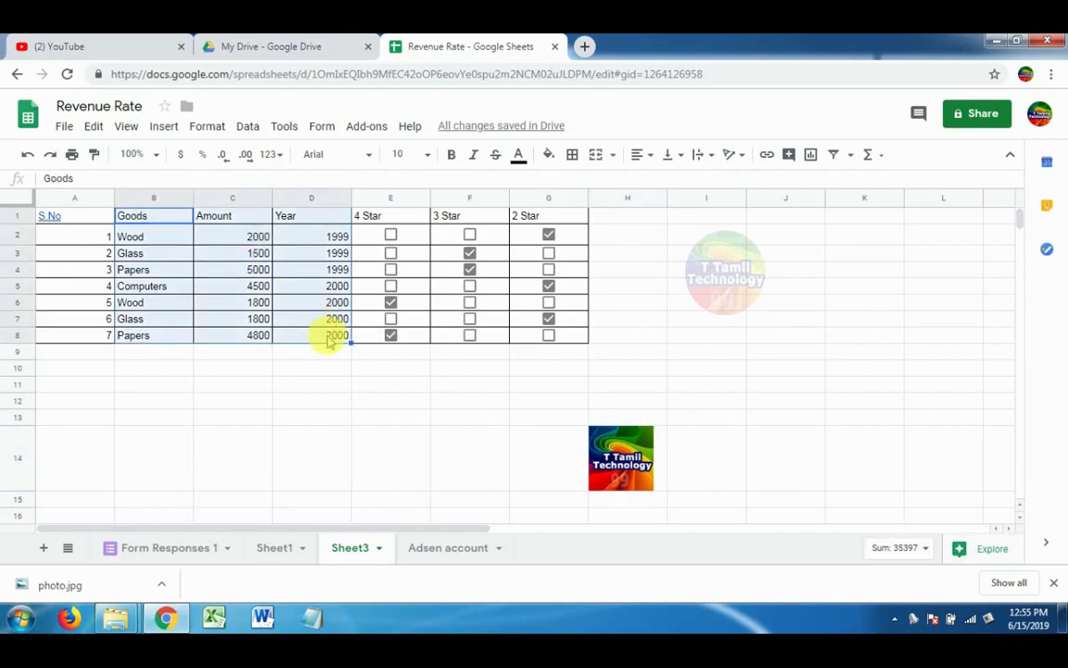
left_click(161, 127)
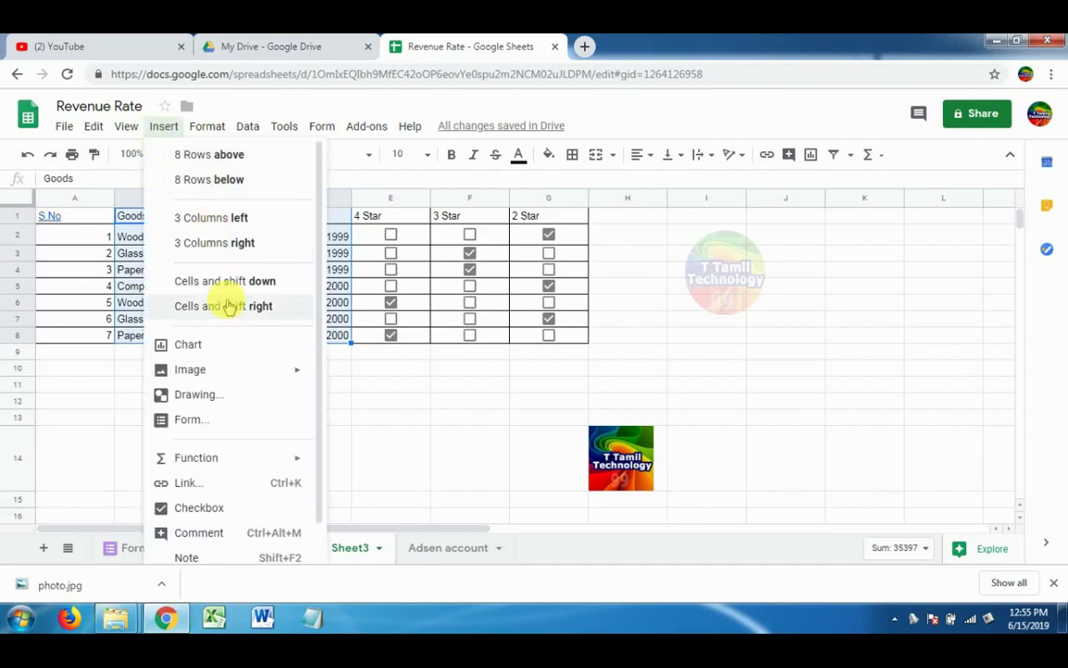
key("Escape")
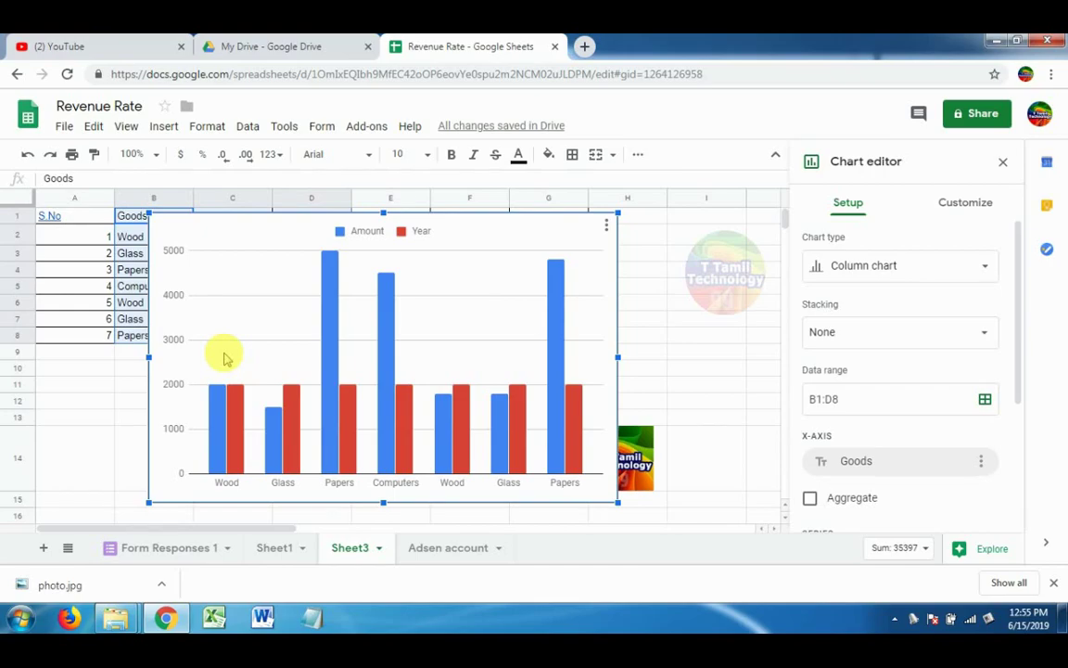
left_click(1003, 161)
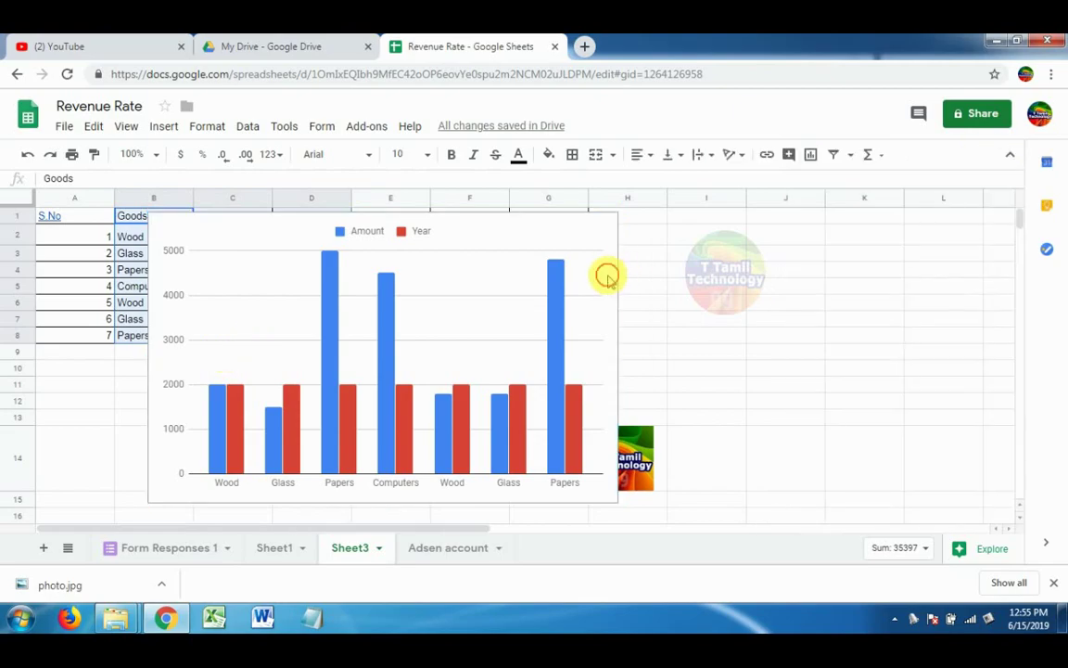
left_click(609, 280)
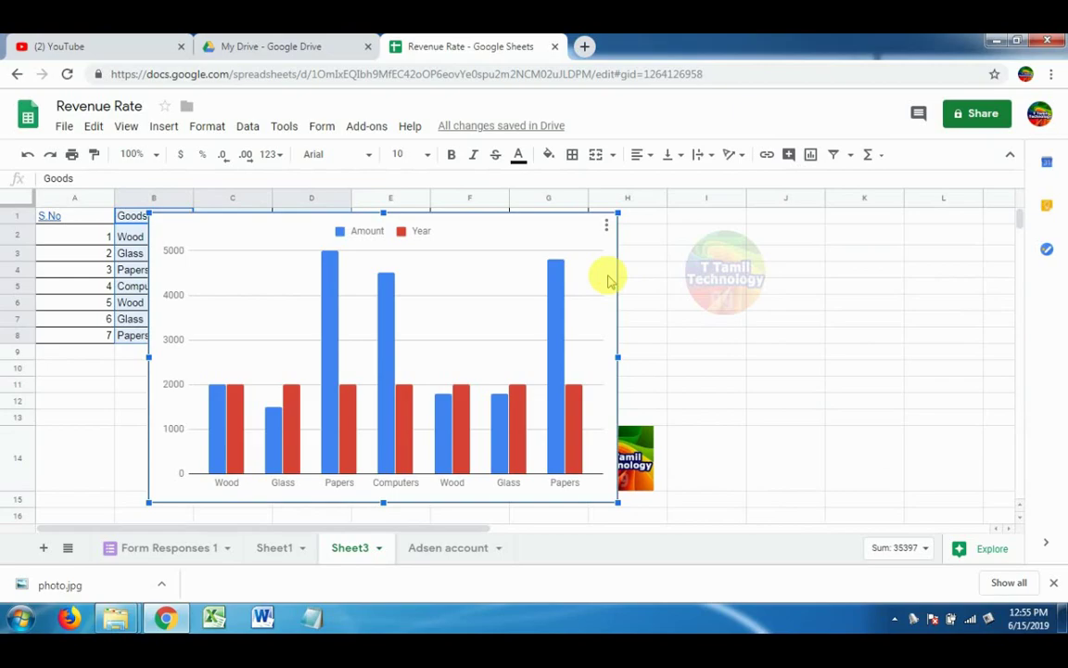
left_click(607, 225)
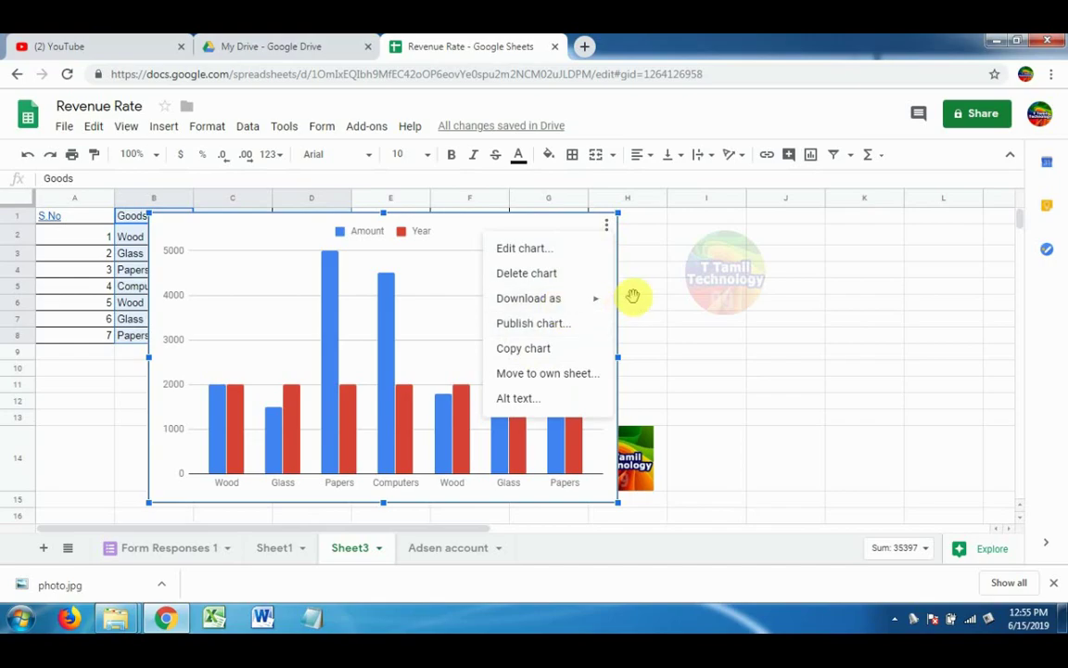
left_click(634, 301)
left_click(598, 251)
key("Delete")
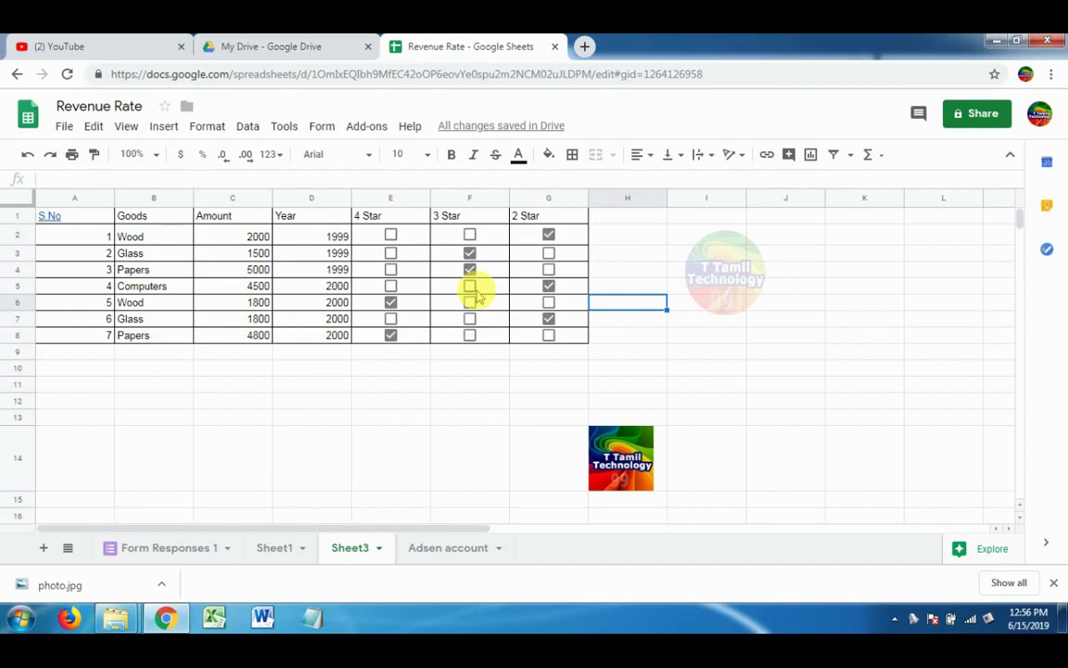
Replace the star checkboxes in E2:G8 with fresh unticked checkboxes.
mouse_move(379, 234)
left_mouse_down()
mouse_move(505, 281)
mouse_move(553, 329)
left_mouse_up()
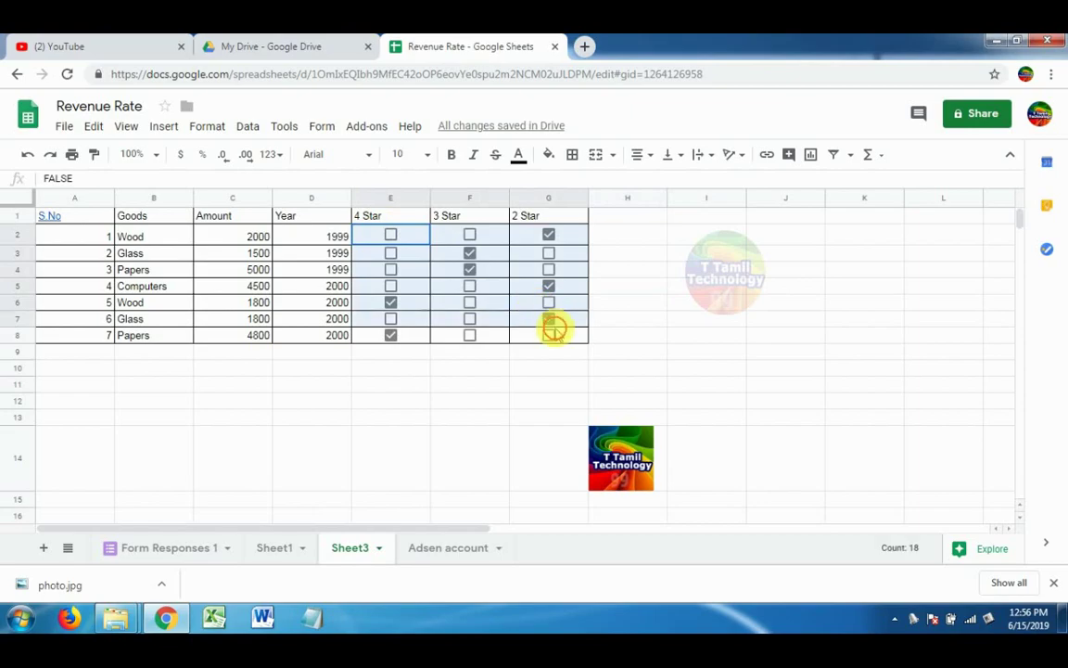
key("Delete")
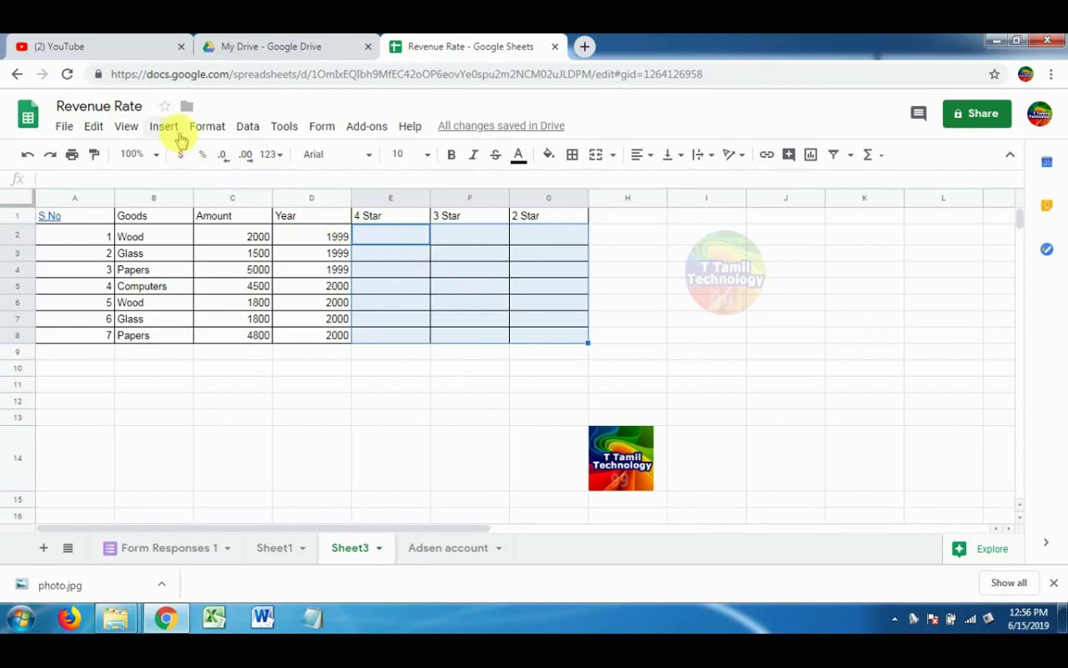
left_click(176, 132)
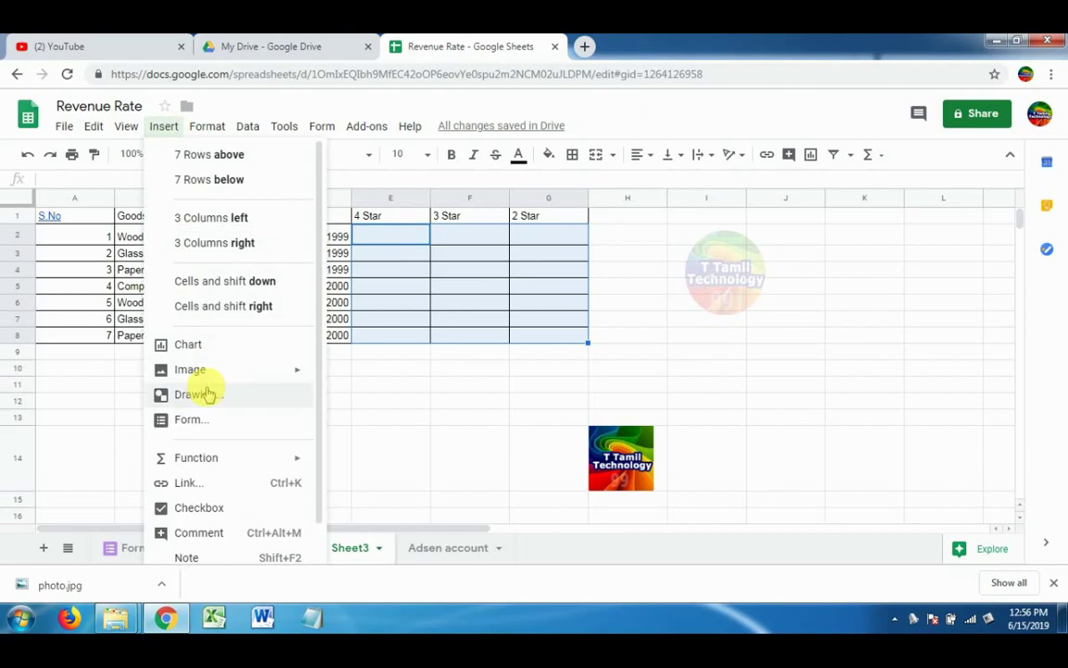
left_click(205, 507)
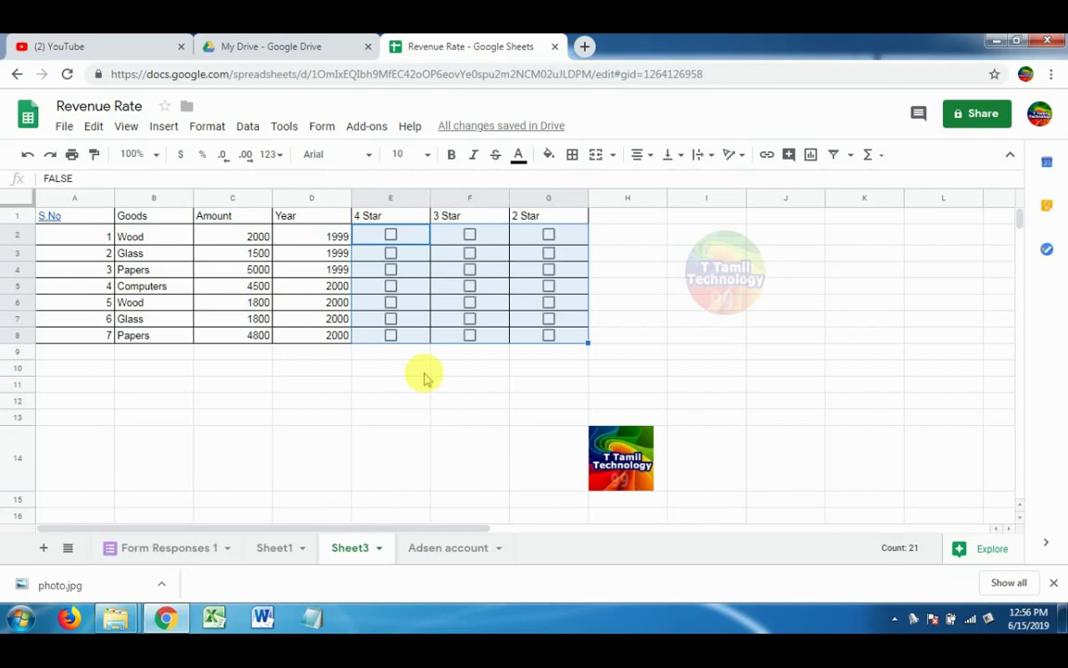
Tick boxes E2, F3, E4, G5, G6, F7, E8, then select the whole table.
left_click(435, 369)
left_click(391, 234)
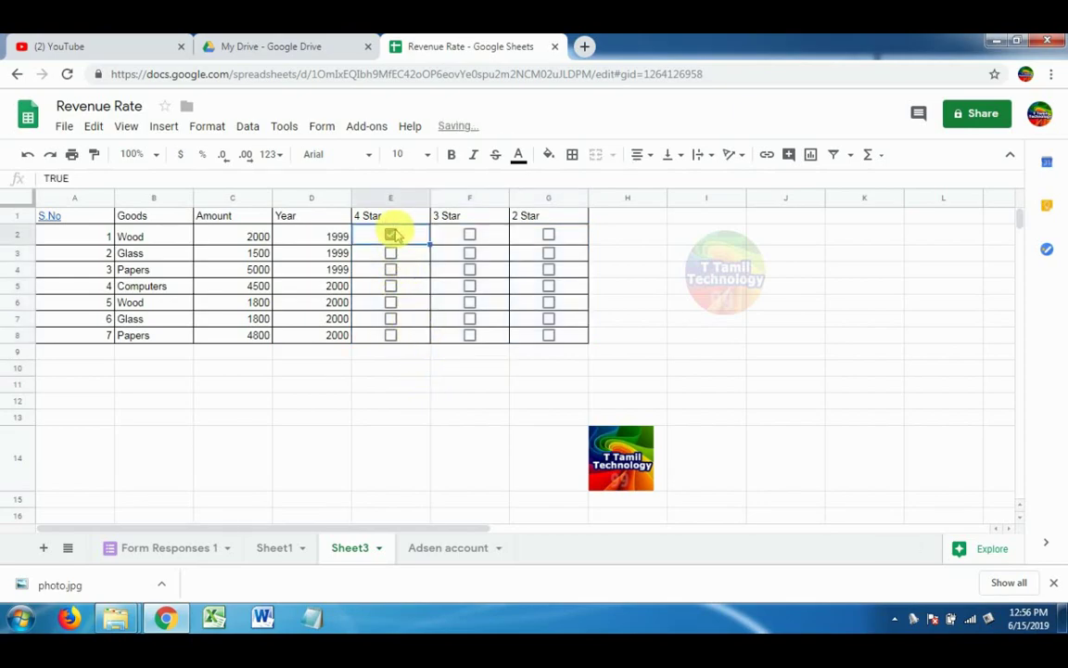
left_click(470, 253)
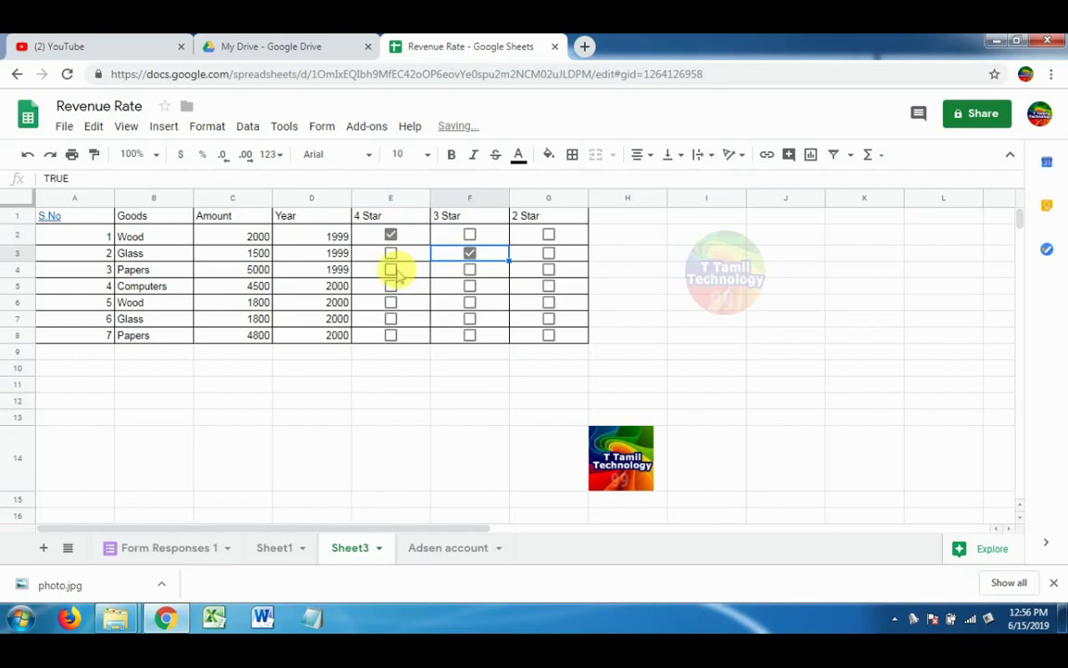
left_click(391, 269)
left_click(548, 286)
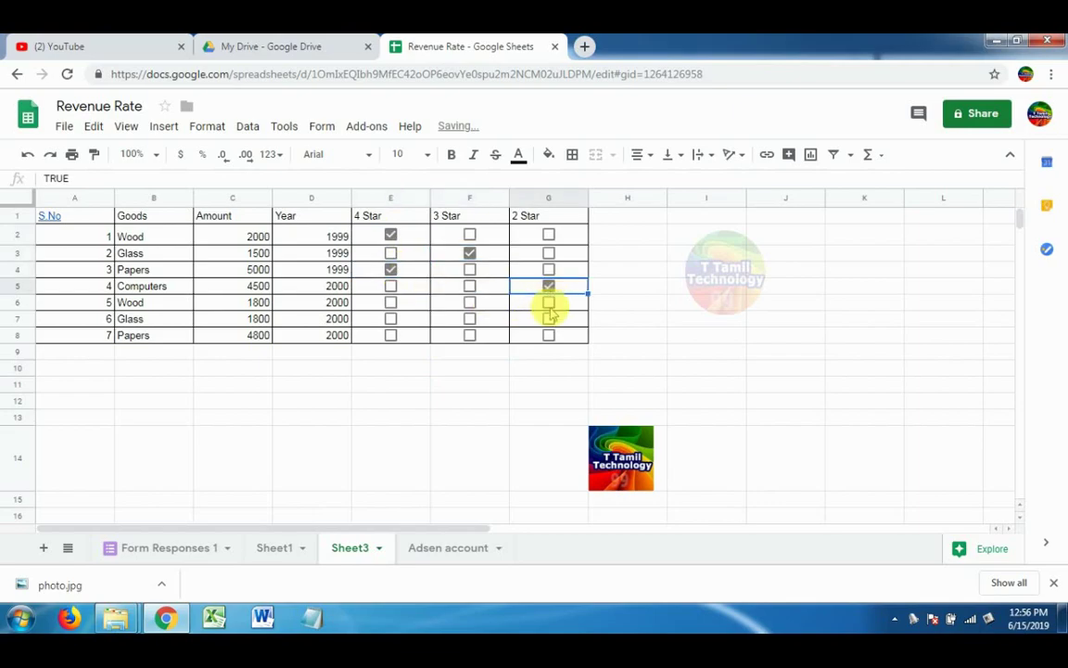
left_click(548, 302)
left_click(469, 318)
left_click(390, 335)
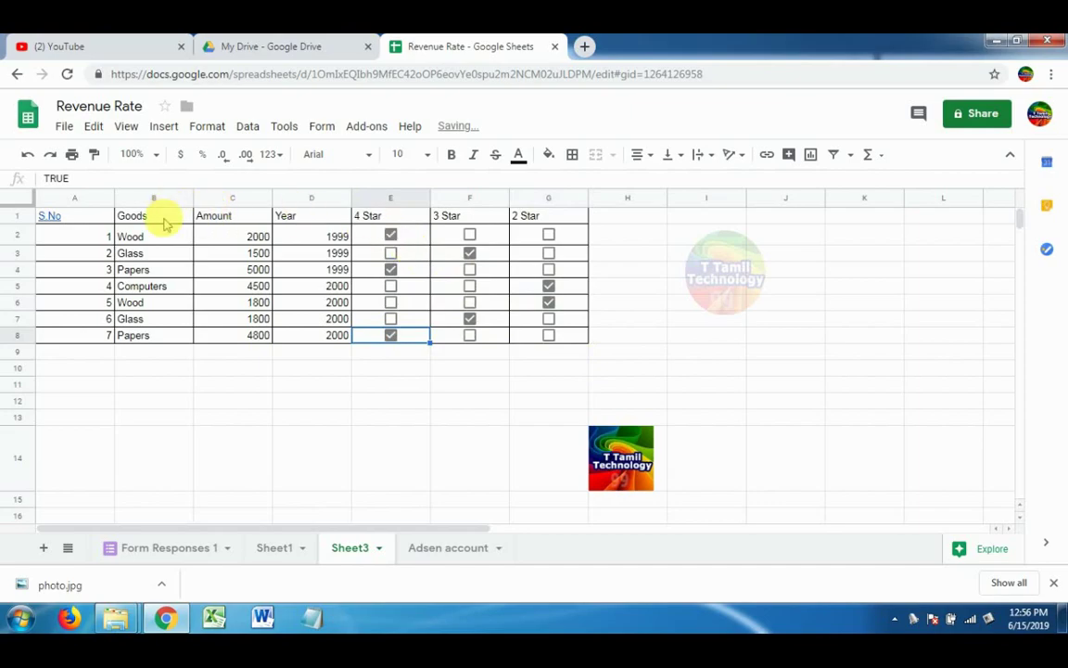
left_click_drag(163, 223, 574, 336)
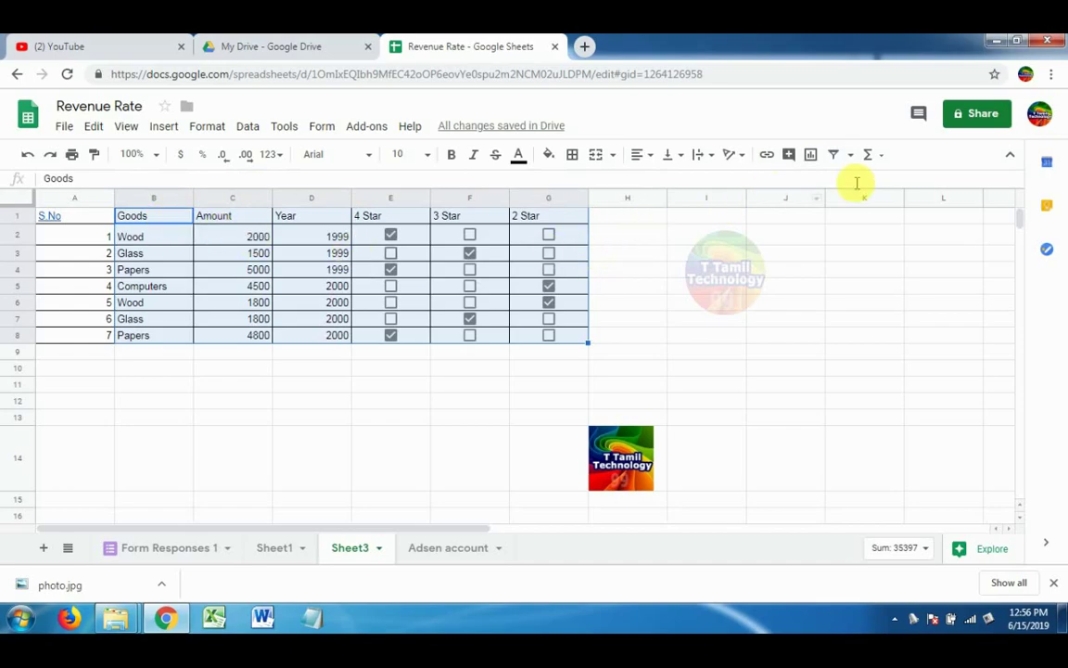
left_click(834, 156)
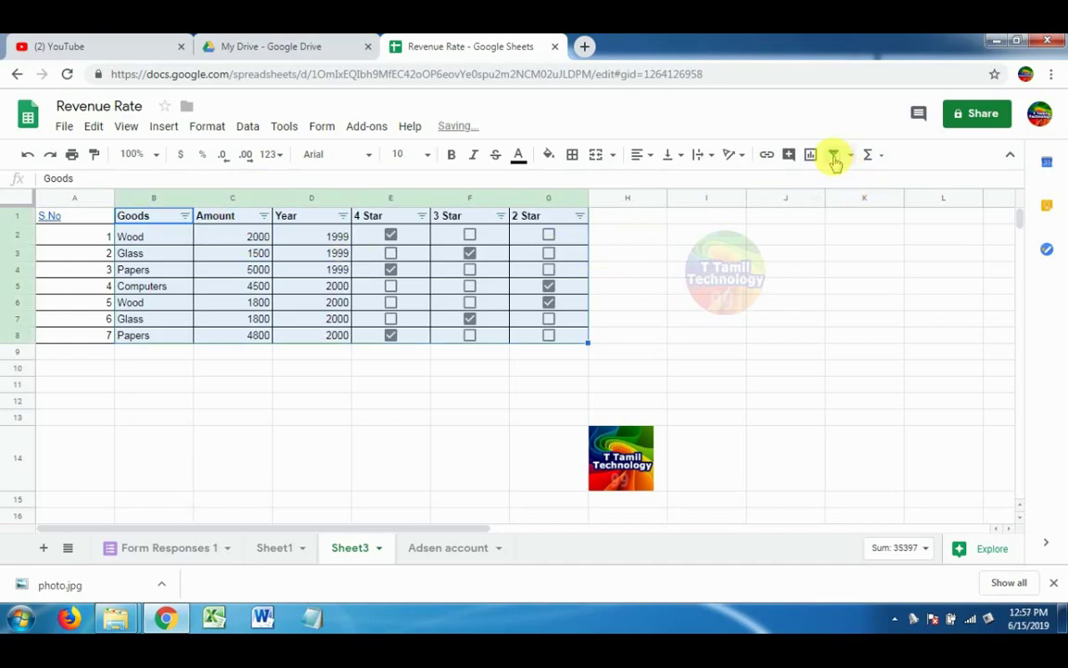
left_click(293, 237)
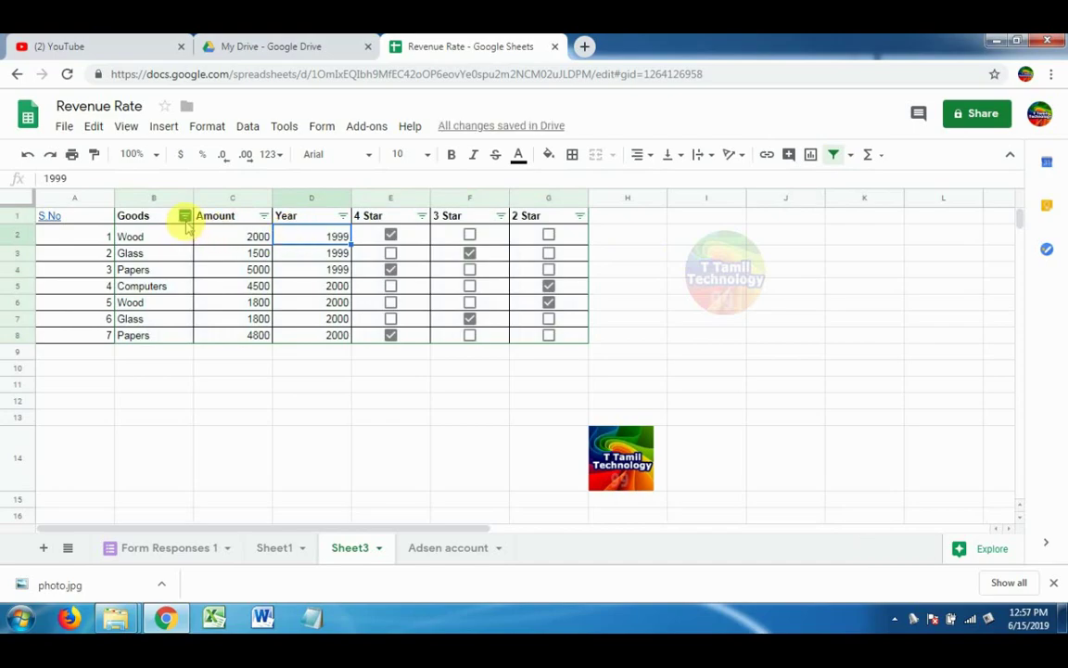
left_click(184, 217)
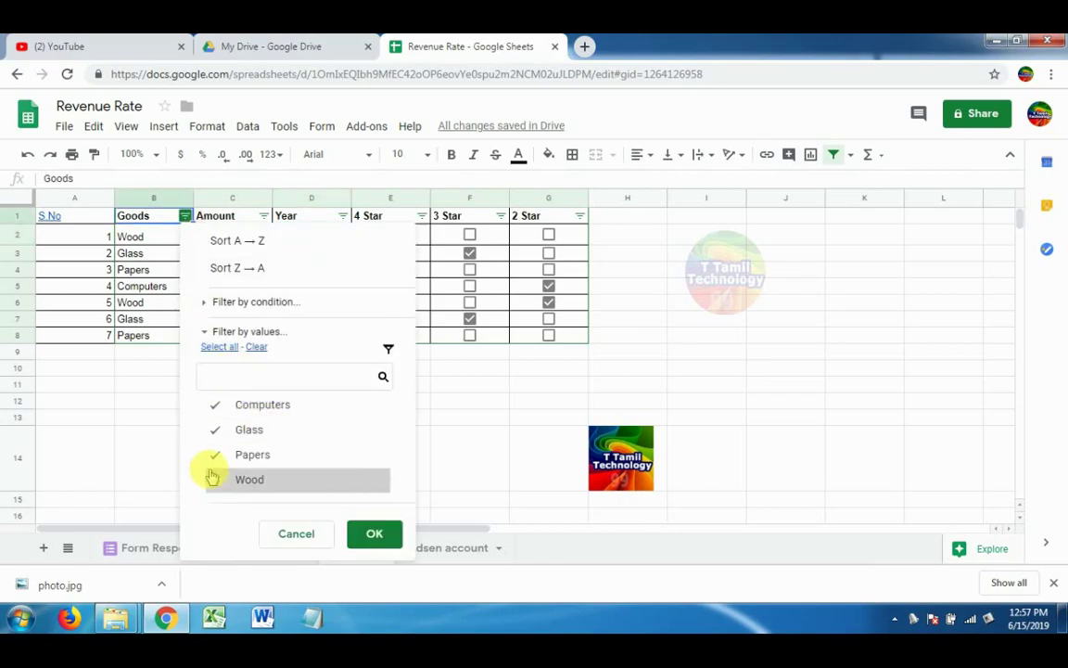
left_click(216, 406)
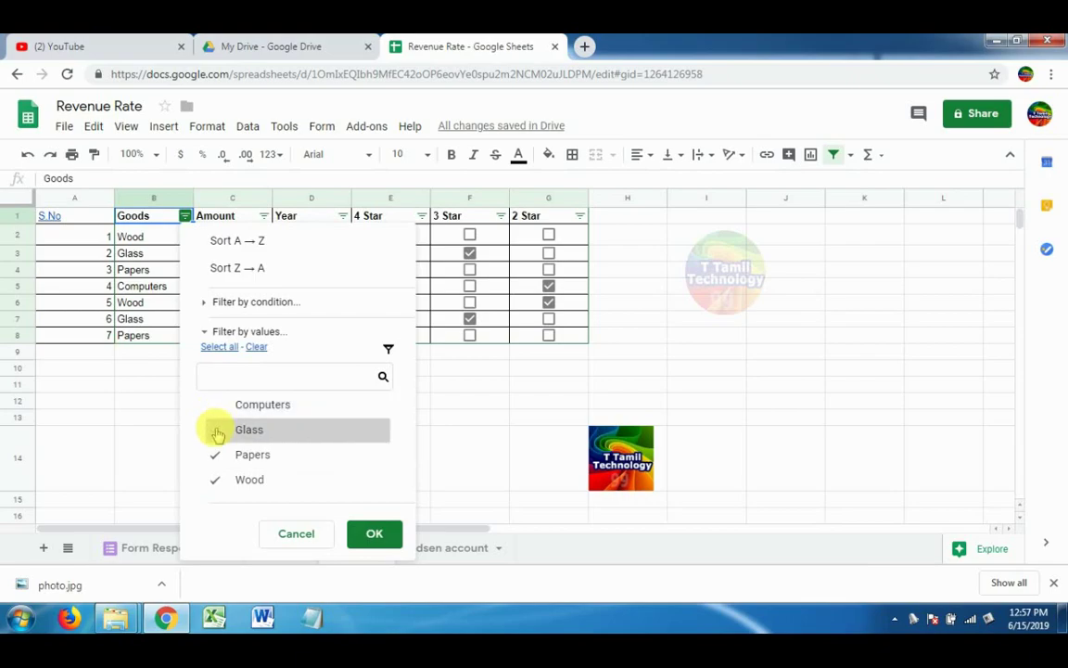
left_click(215, 429)
left_click(215, 454)
left_click(360, 534)
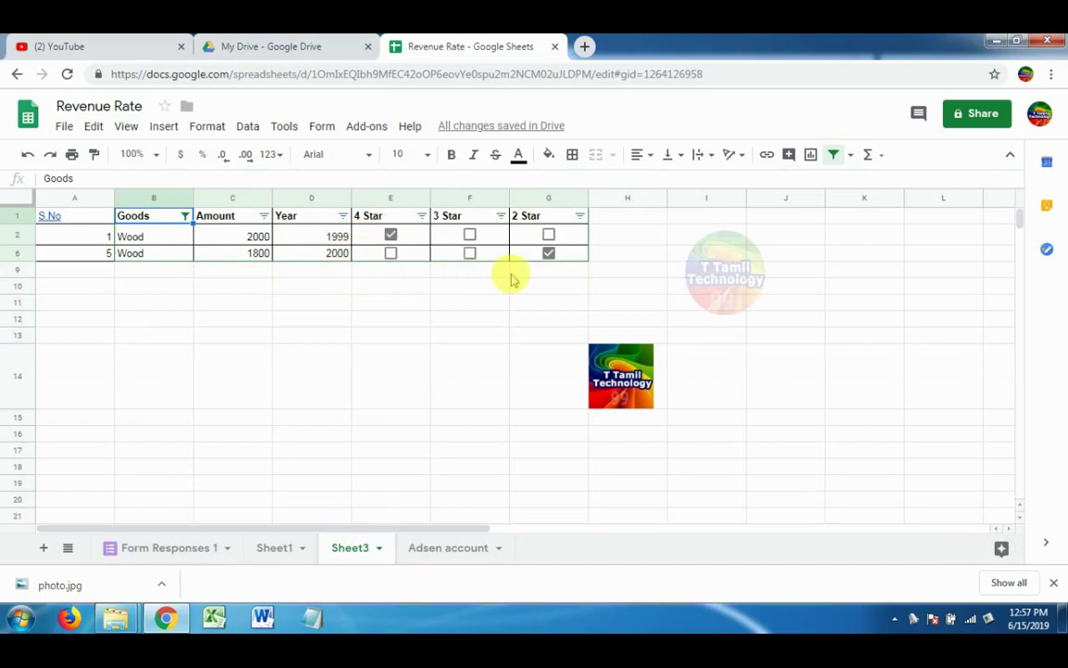
left_click(184, 215)
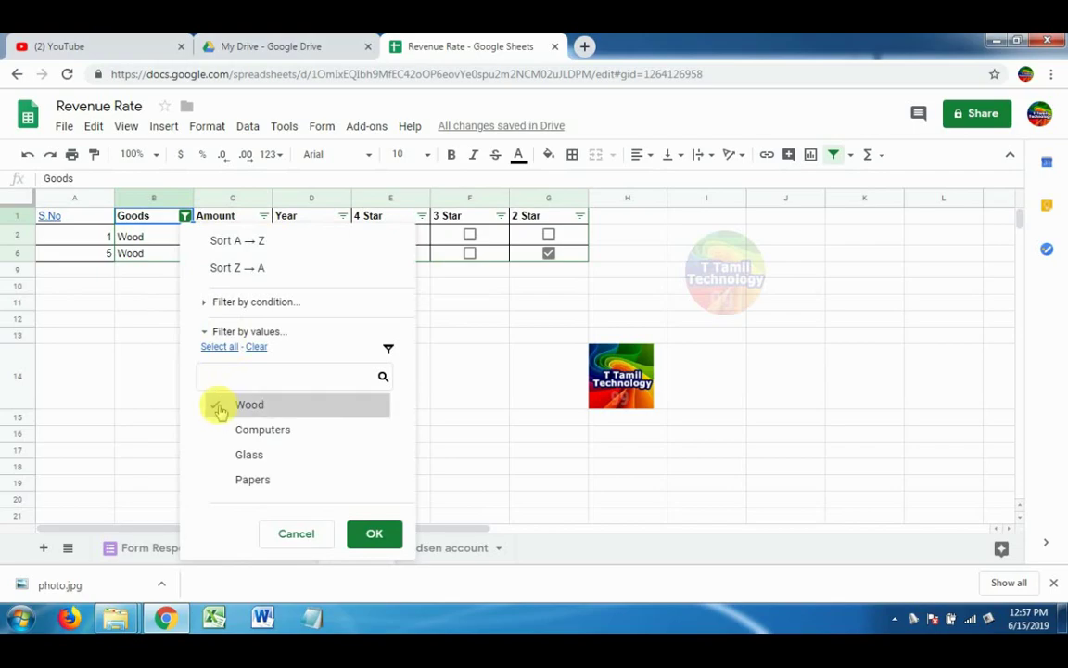
left_click(237, 350)
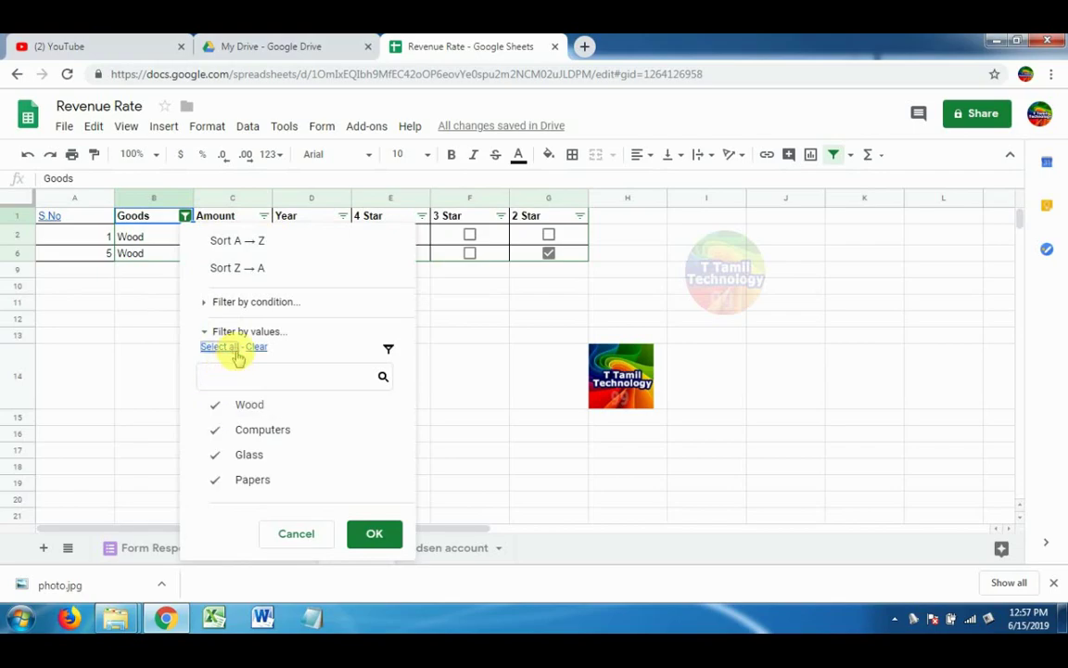
left_click(369, 532)
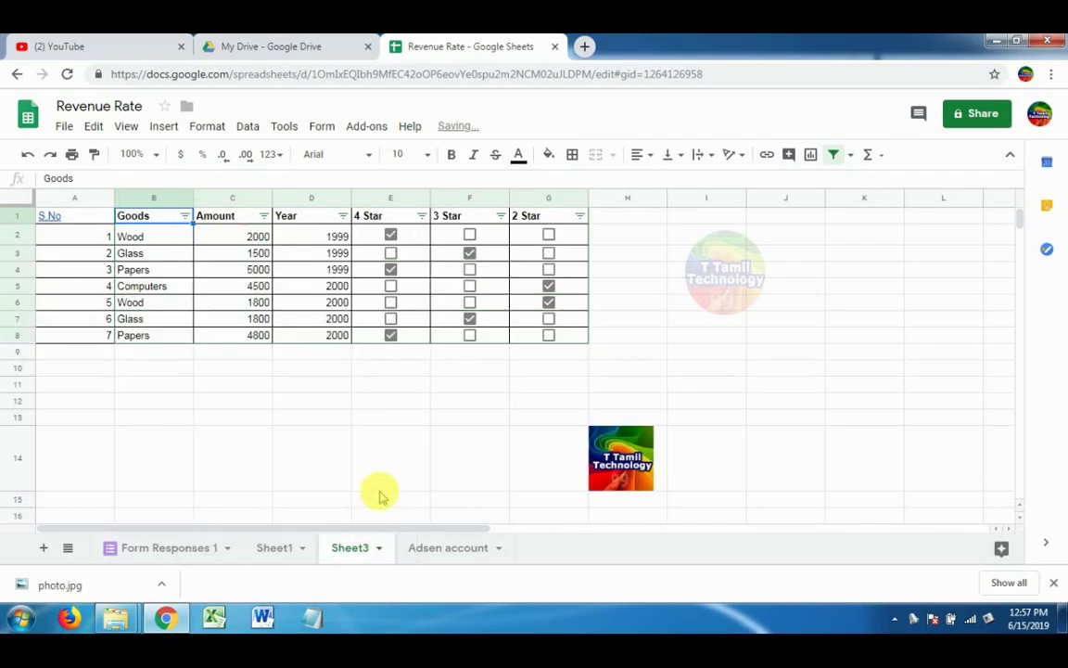
left_click(421, 216)
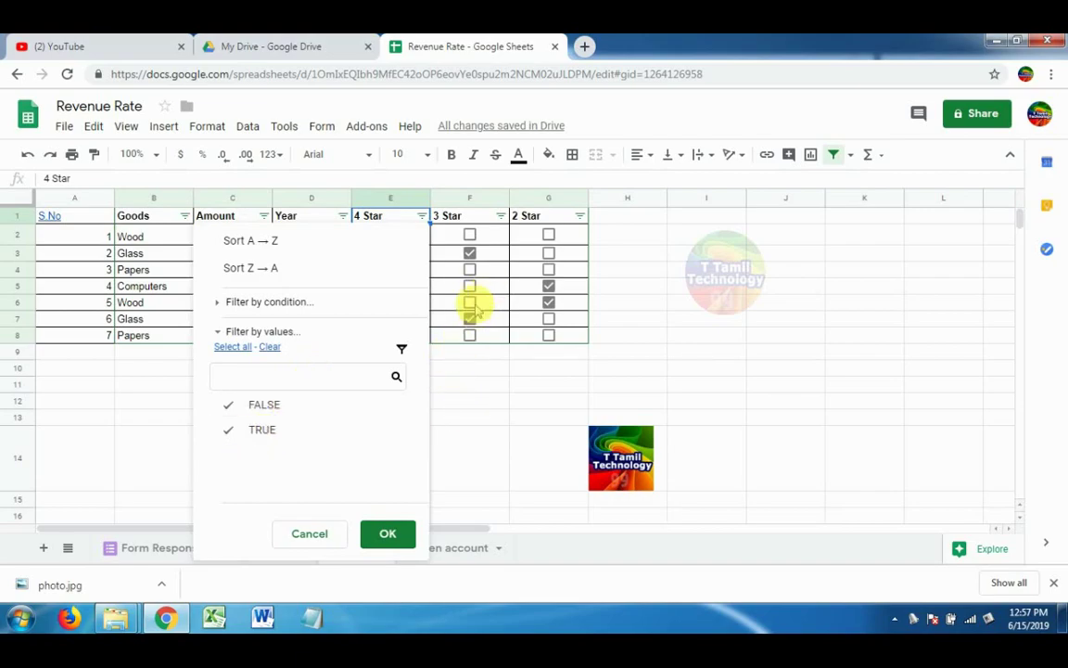
left_click(227, 406)
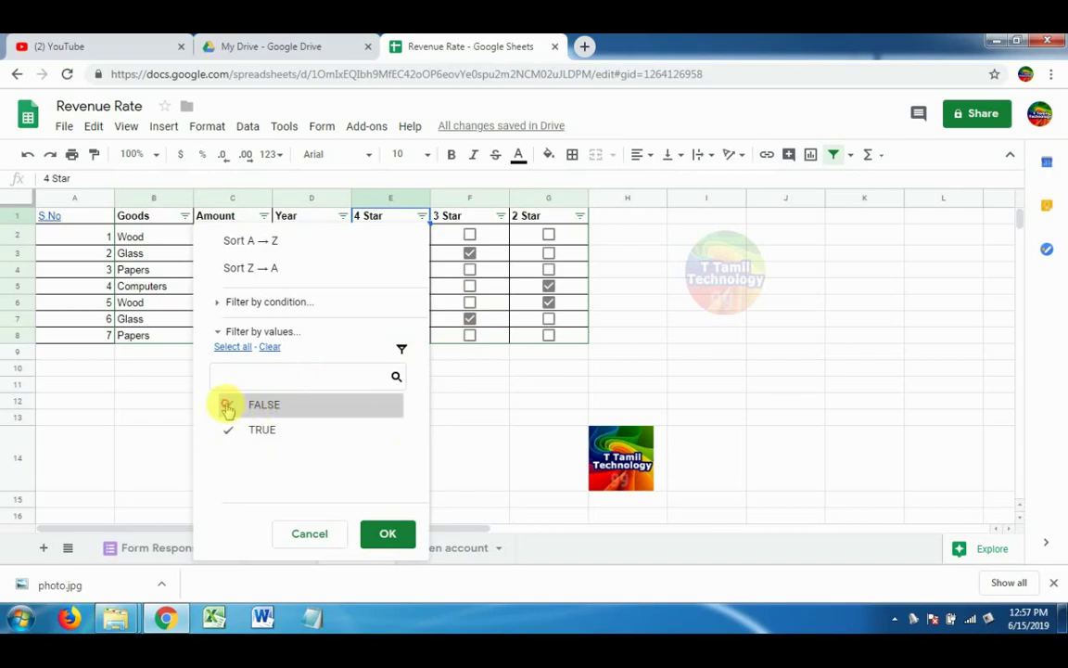
left_click(384, 531)
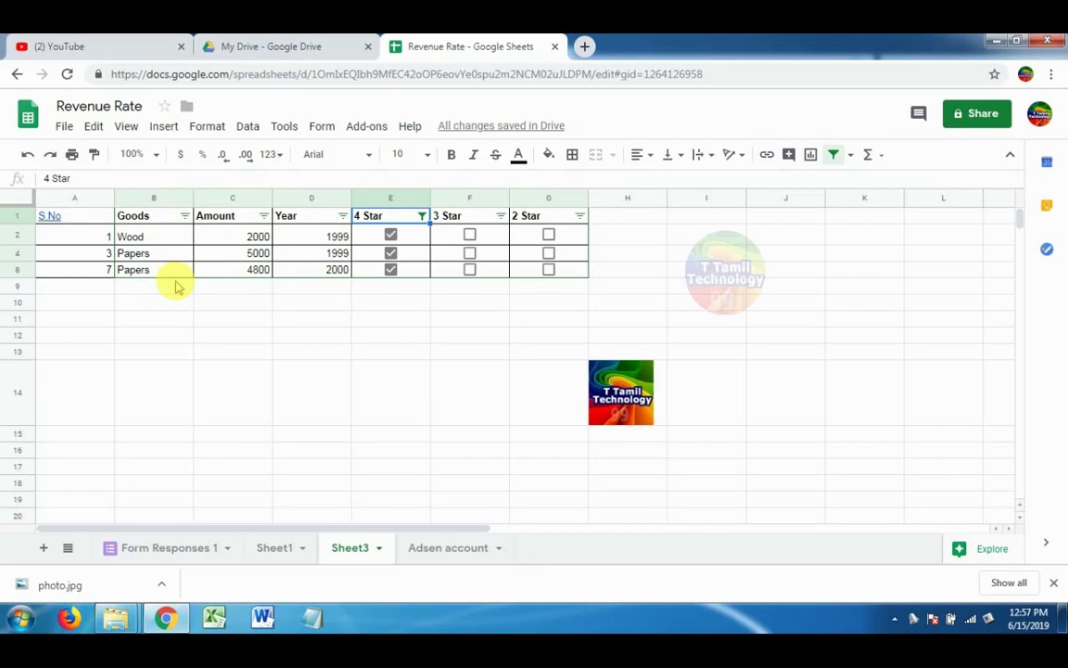
left_click(422, 216)
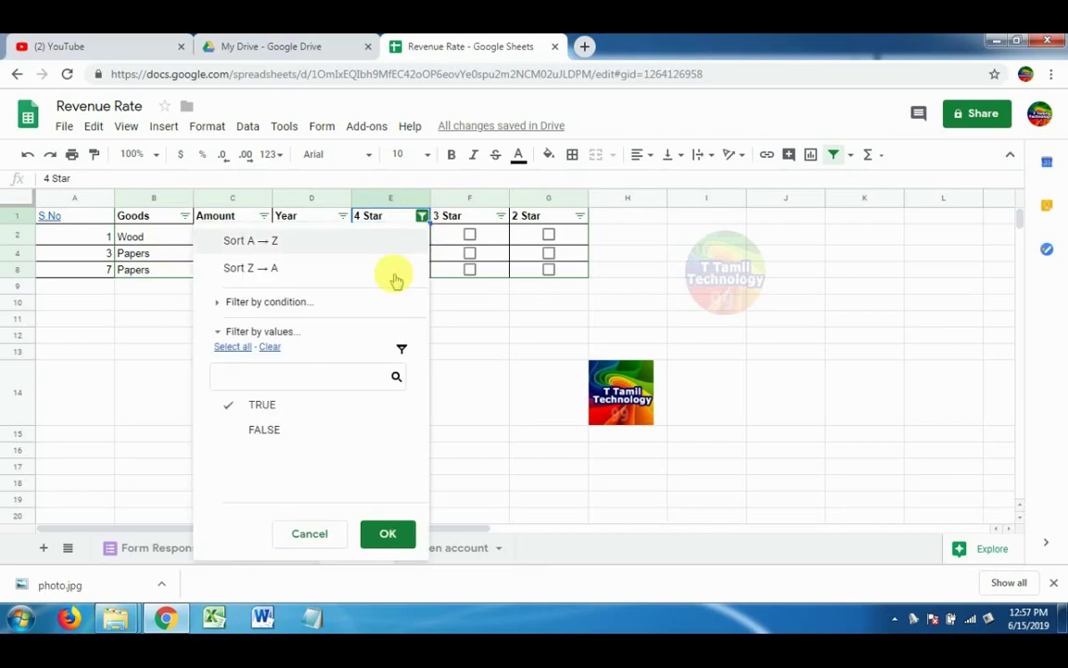
left_click(233, 346)
left_click(385, 534)
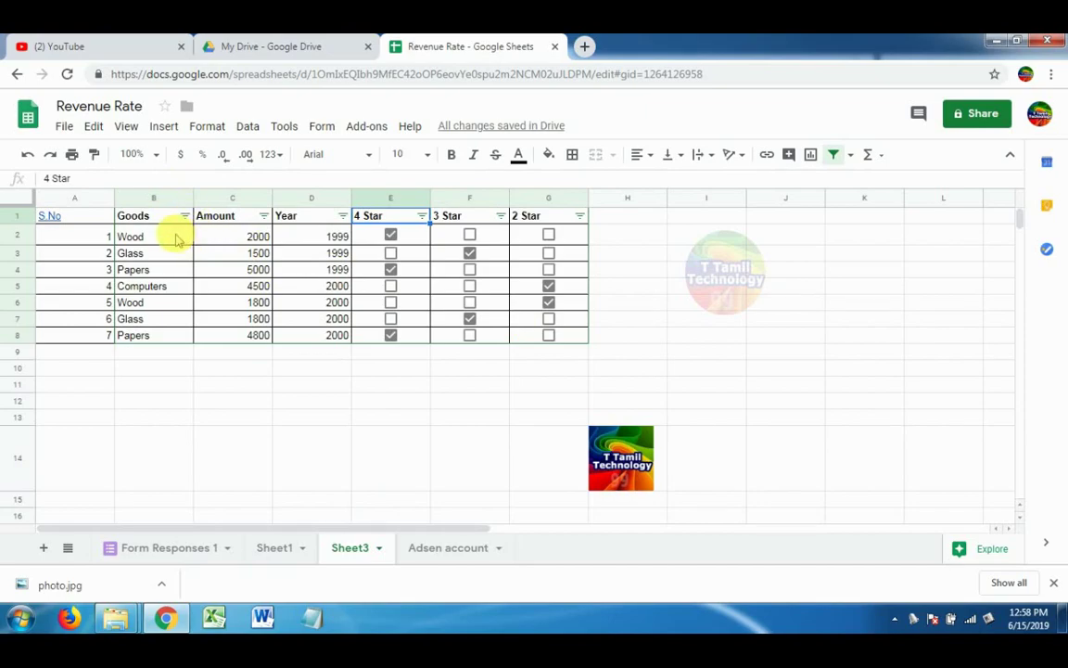
left_click_drag(71, 213, 548, 220)
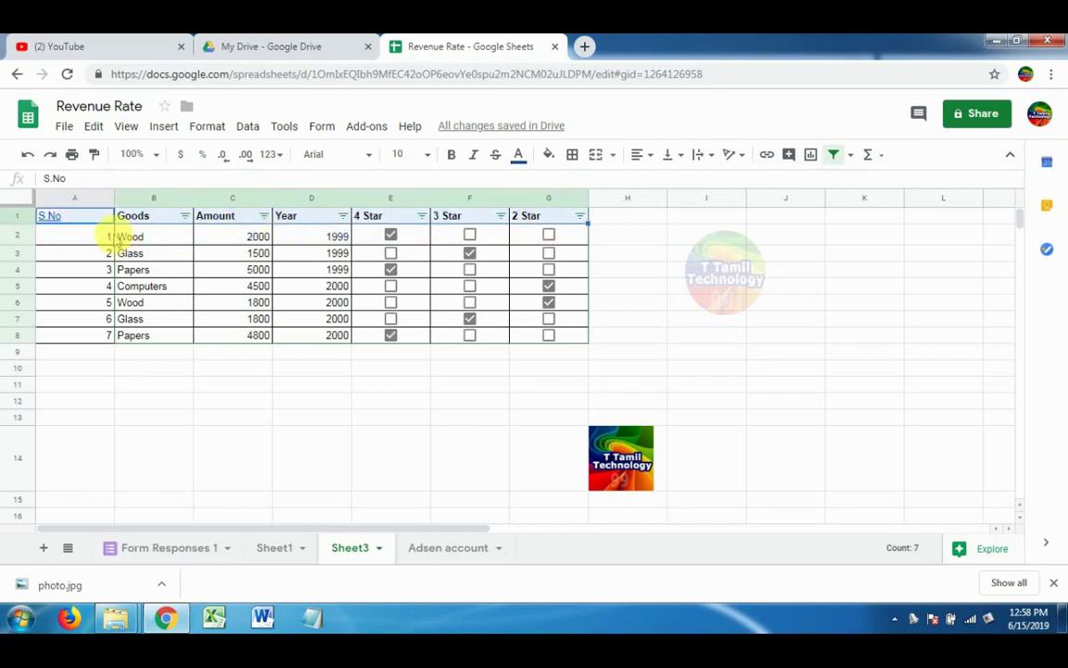
key("ctrl+c")
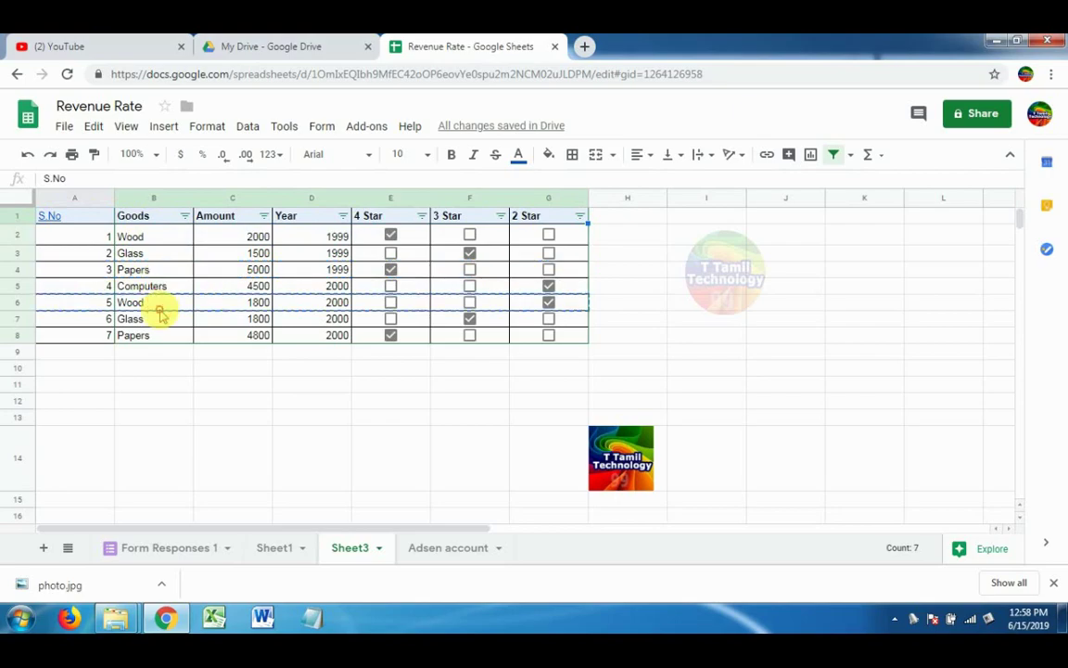
left_click(158, 199)
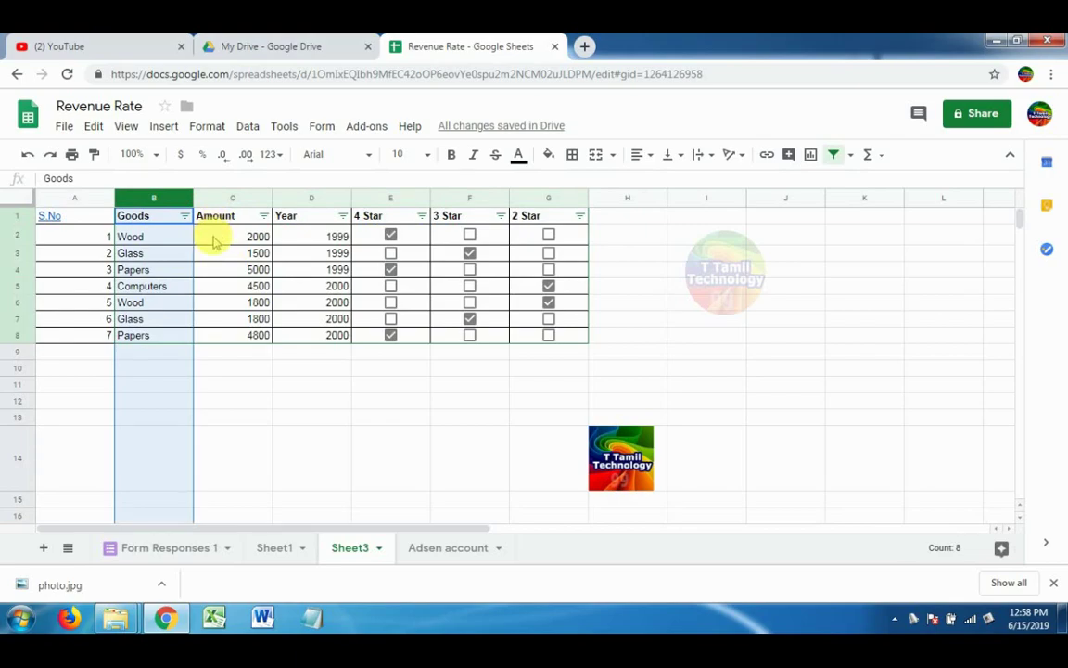
left_click(210, 237)
left_click(129, 128)
mouse_move(167, 155)
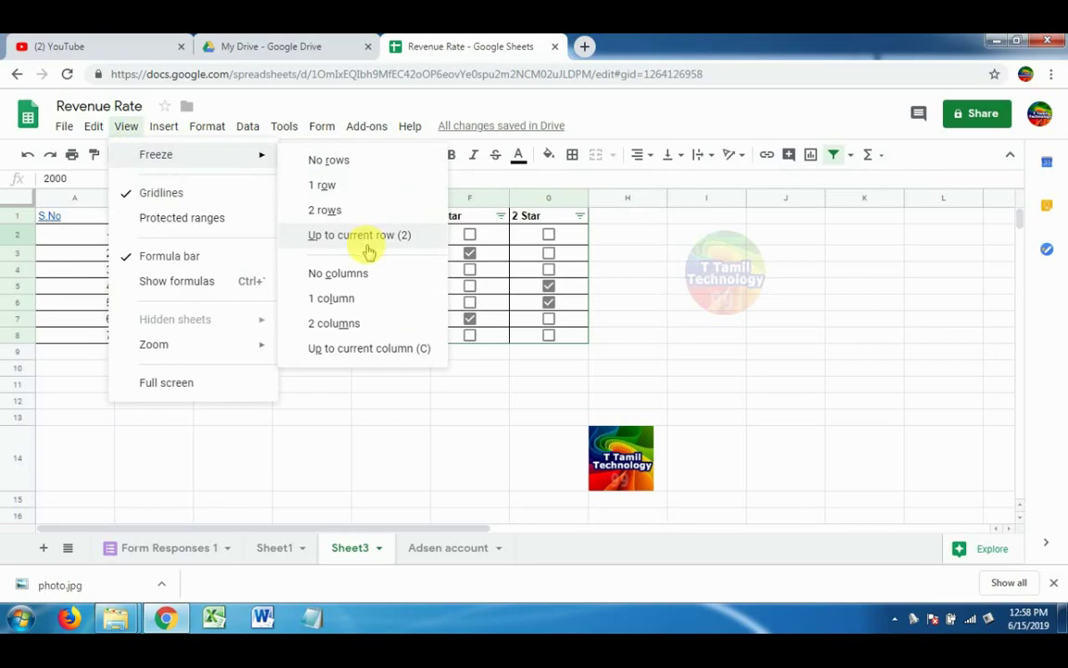
left_click(370, 239)
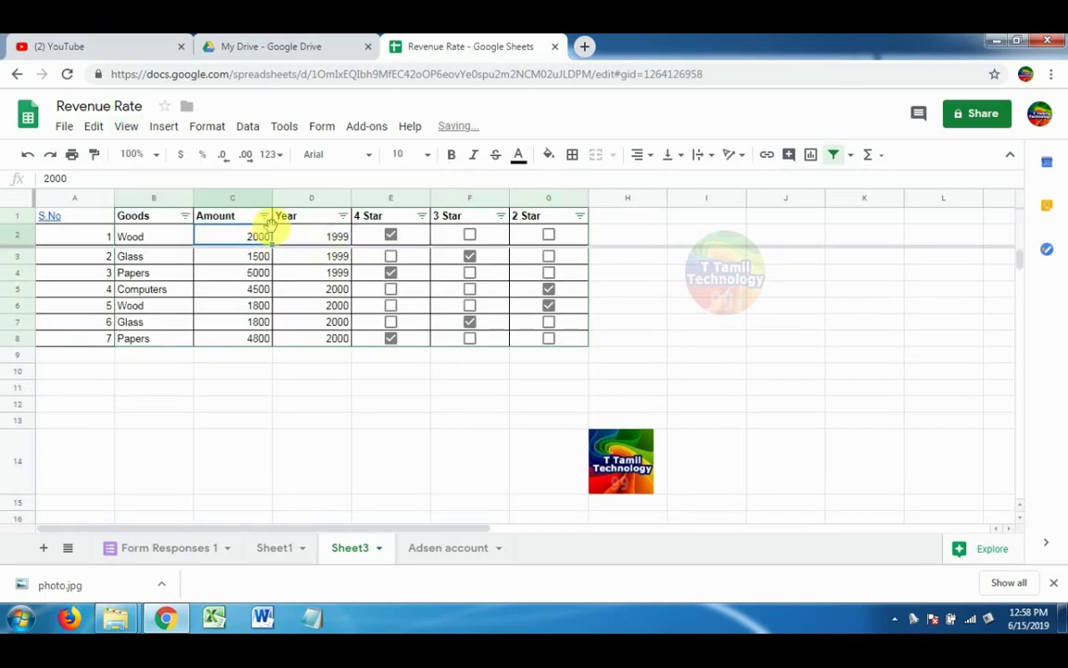
scroll(269, 240, "down", 2)
scroll(269, 239, "up", 3)
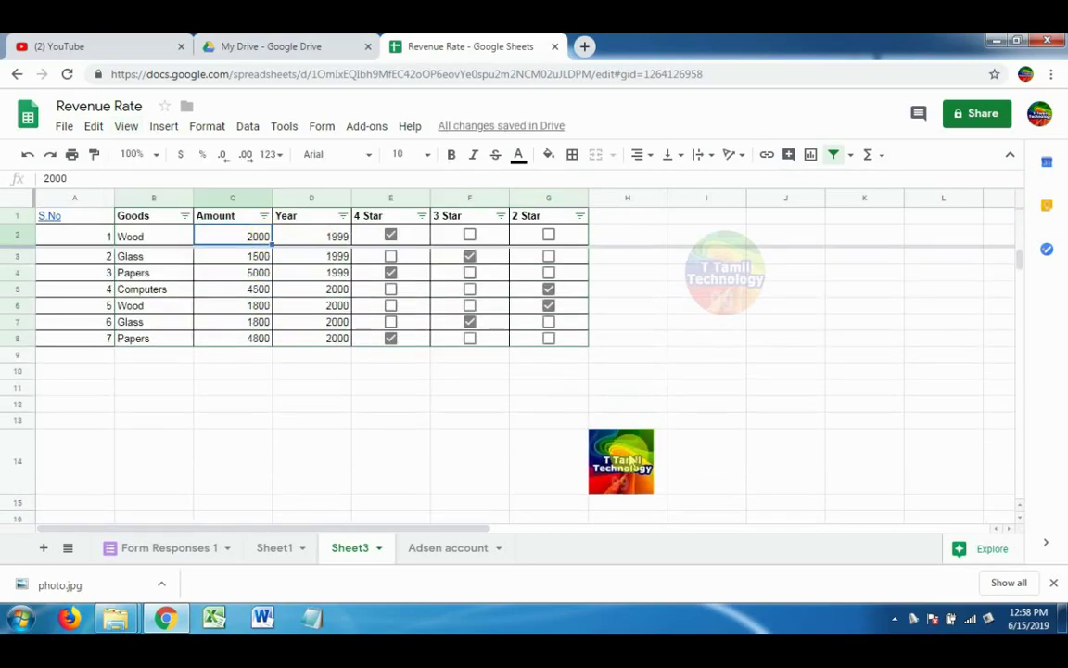
mouse_move(498, 536)
left_mouse_down()
mouse_move(842, 564)
mouse_move(238, 565)
left_mouse_up()
left_click(126, 125)
mouse_move(156, 155)
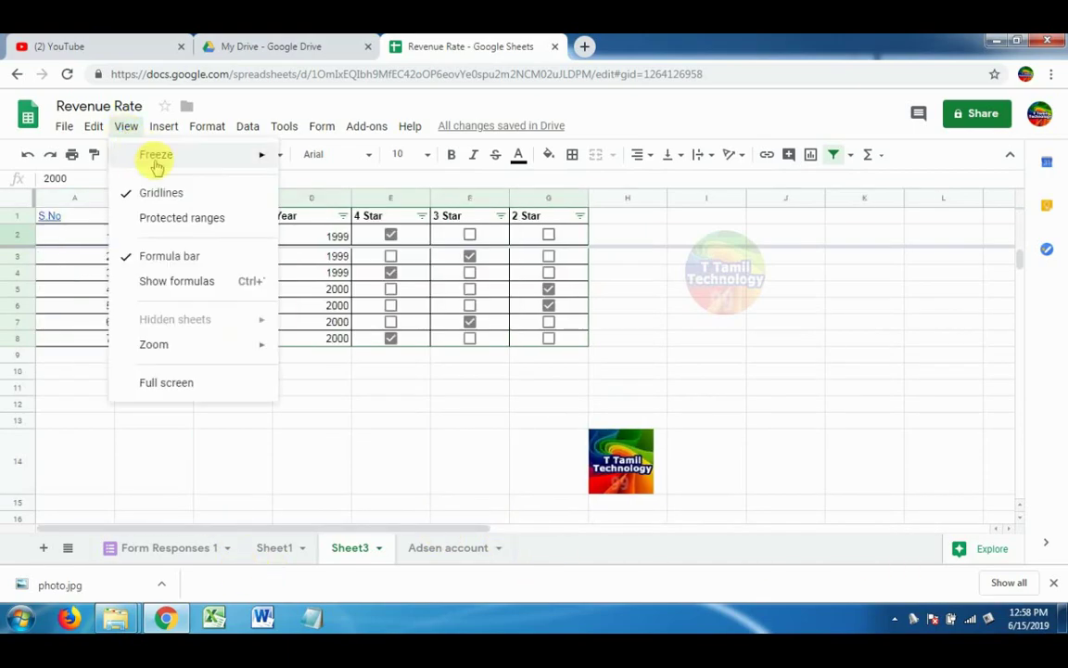
left_click(352, 349)
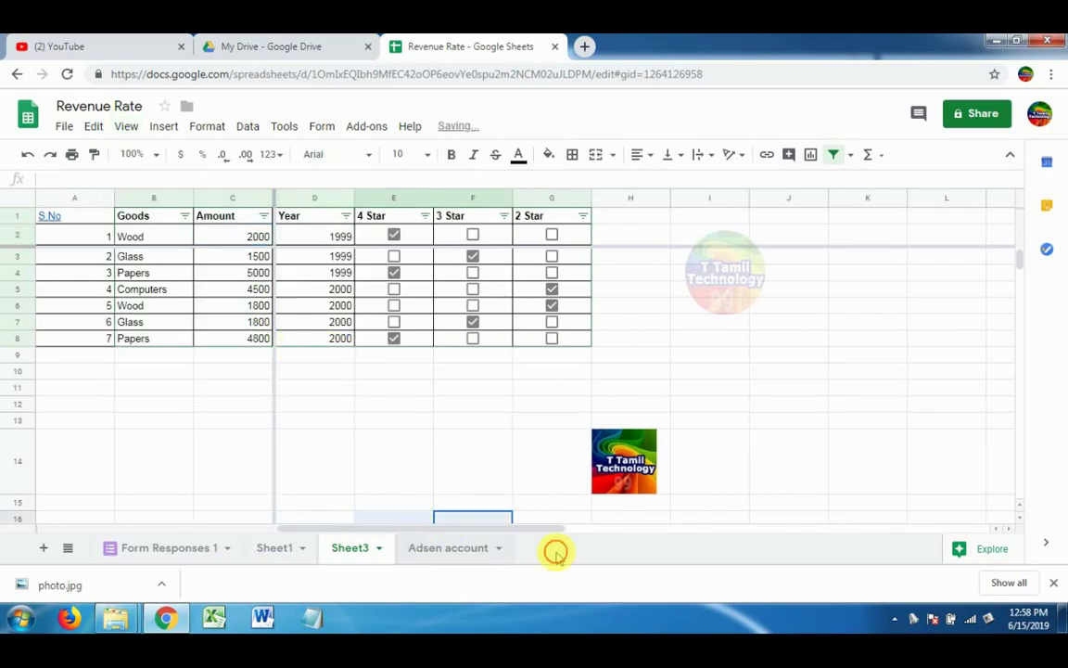
mouse_move(468, 519)
left_mouse_down()
mouse_move(524, 530)
mouse_move(422, 527)
left_mouse_up()
scroll(314, 339, "up", 2)
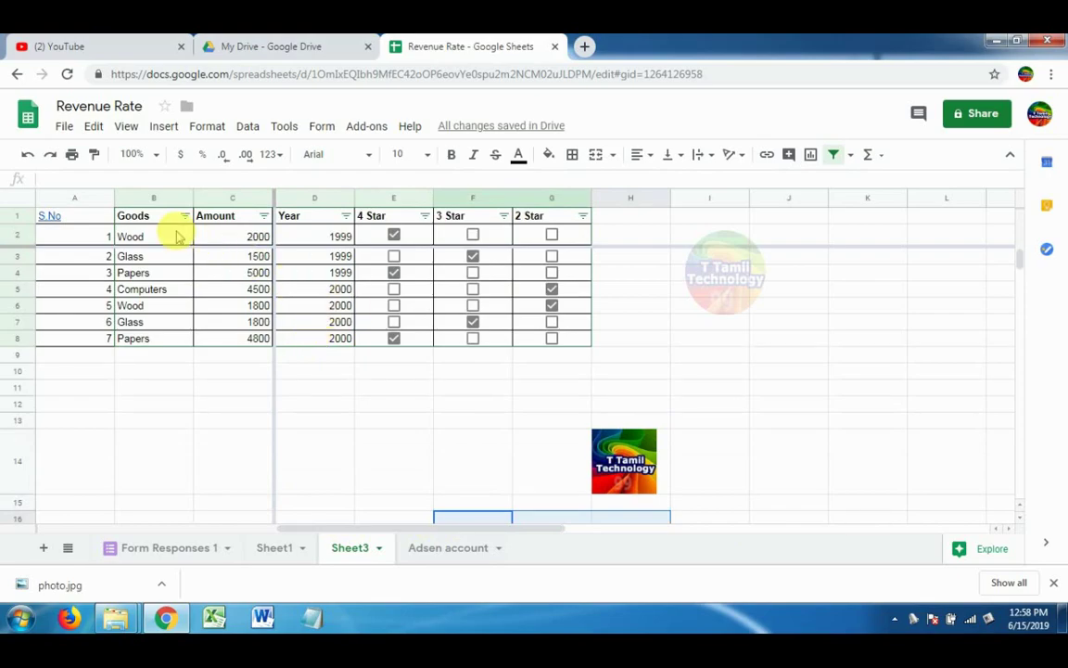
left_click(127, 127)
mouse_move(156, 155)
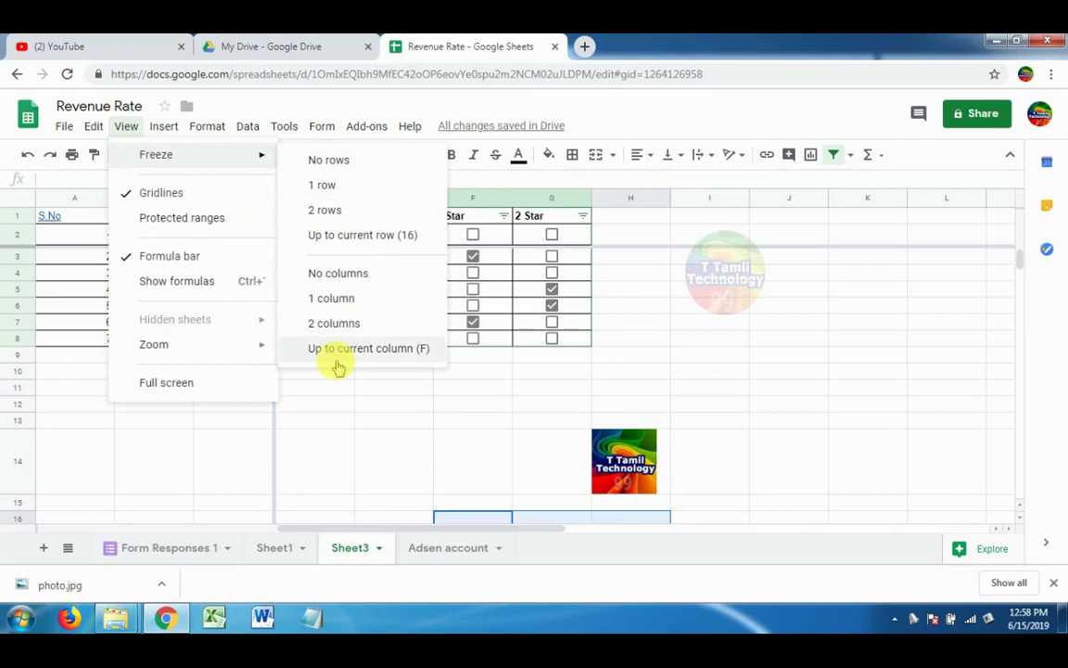
left_click(380, 405)
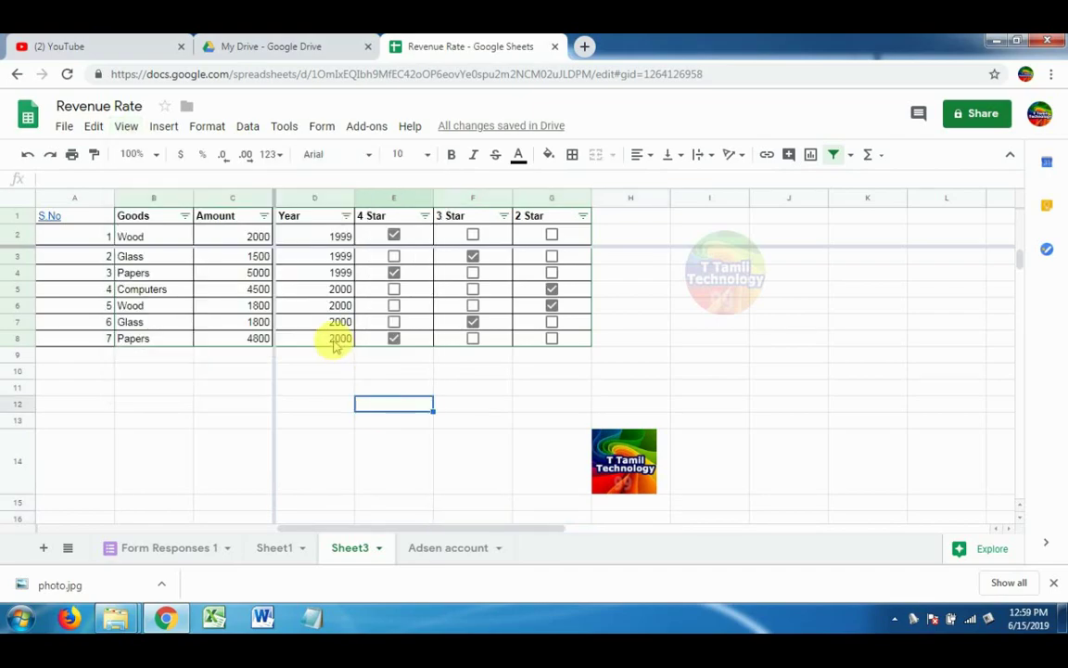
left_click(128, 127)
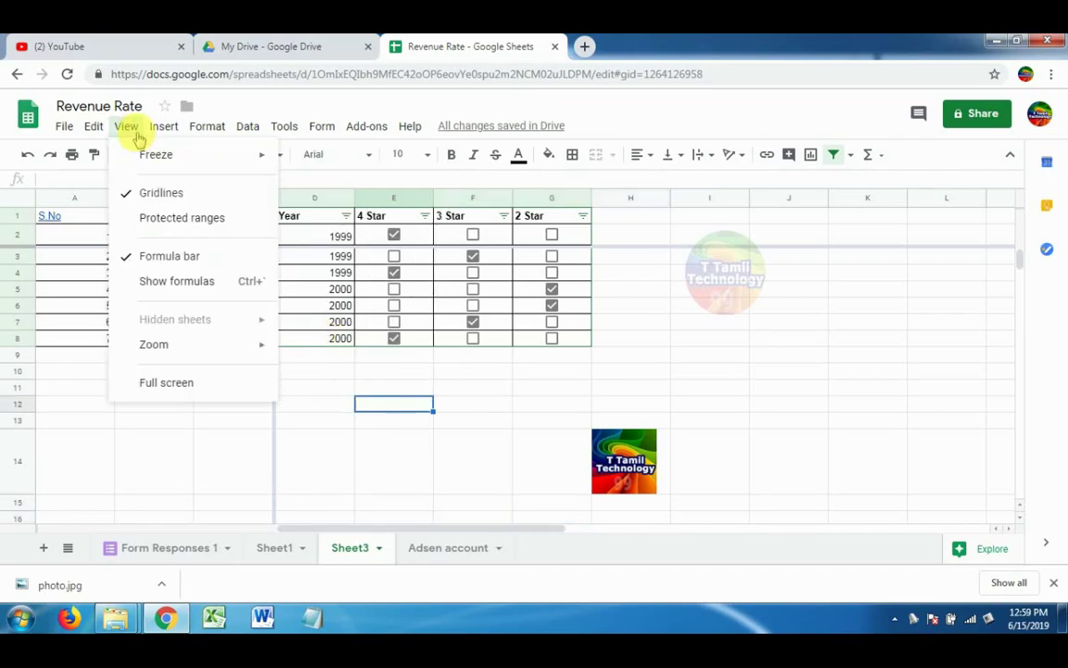
mouse_move(186, 154)
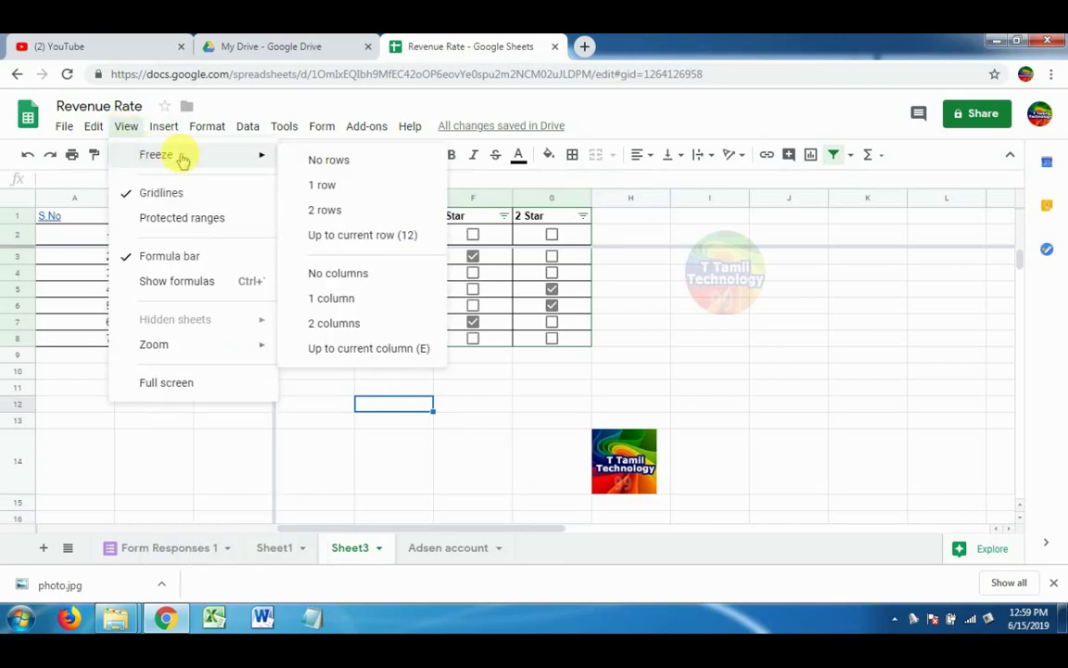
left_click(327, 163)
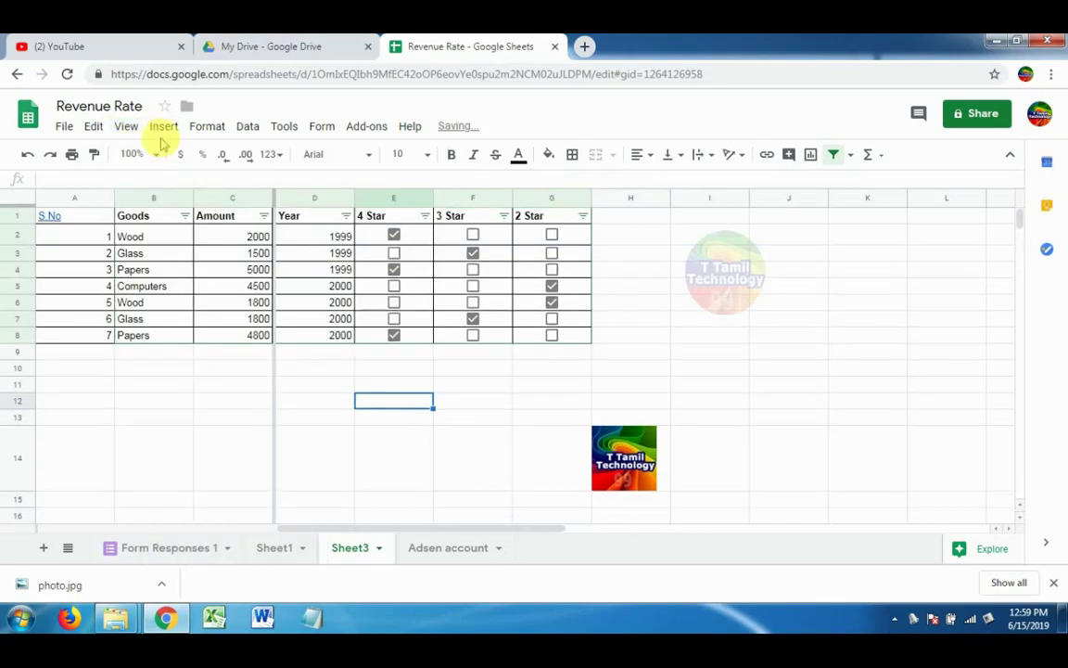
left_click(127, 126)
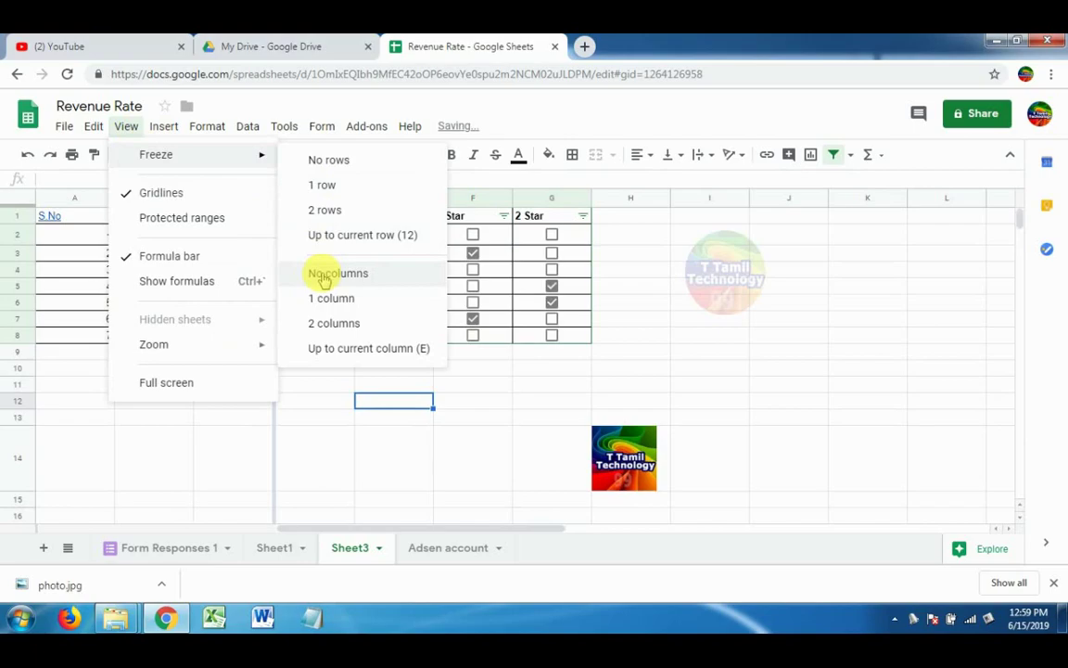
left_click(320, 273)
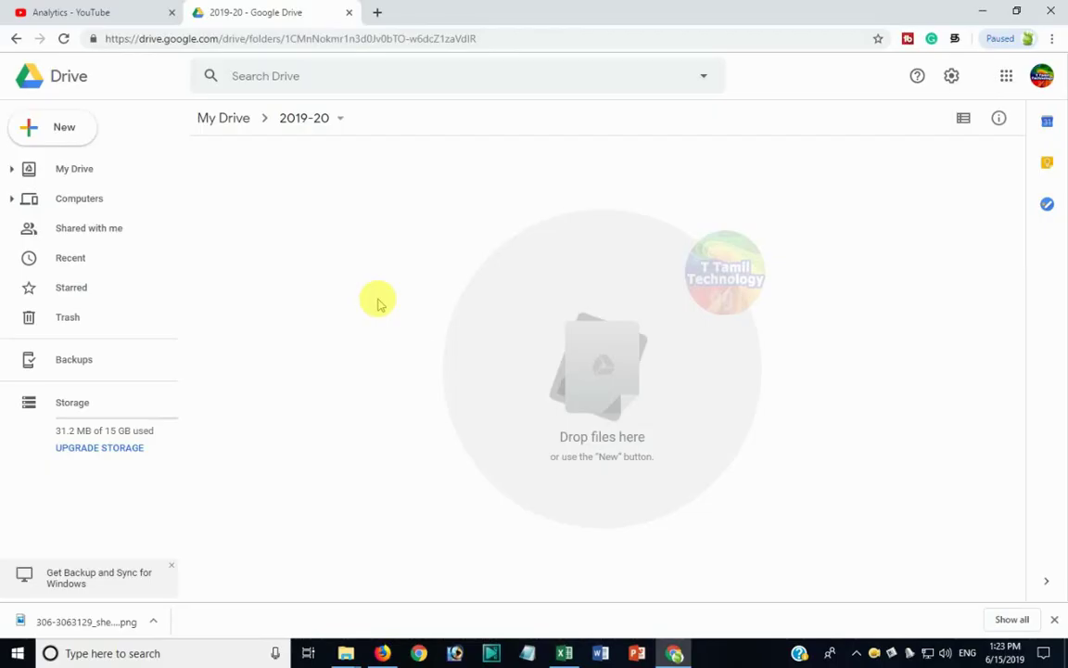
Drag Google Sheets.xlsx from the work area folder into the Drive 2019-20 folder.
right_click(377, 302)
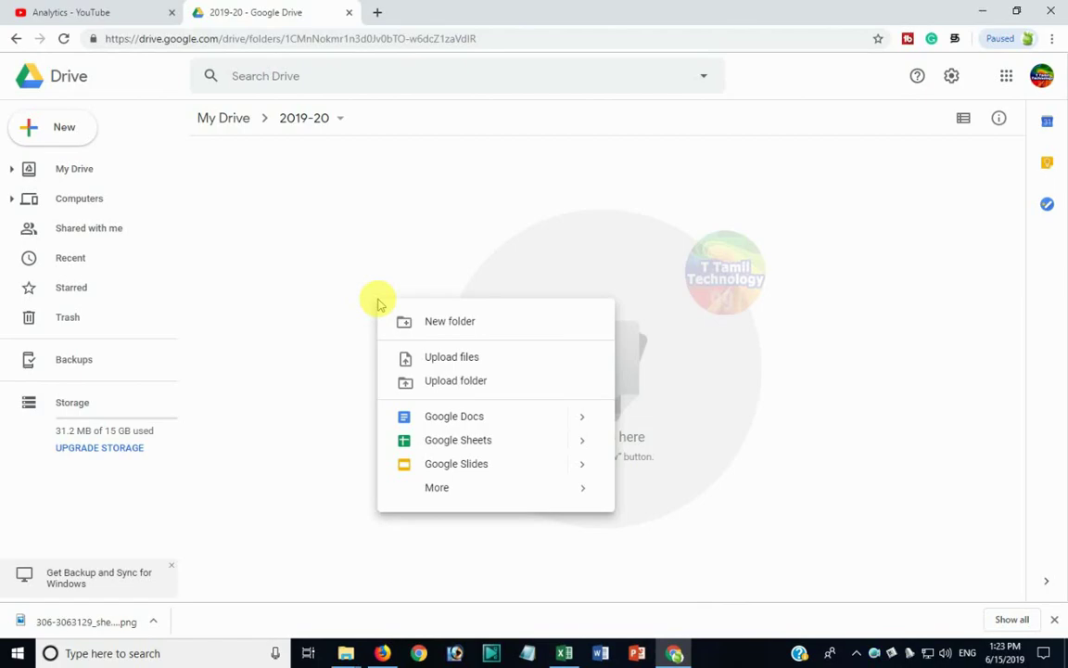
left_click(363, 272)
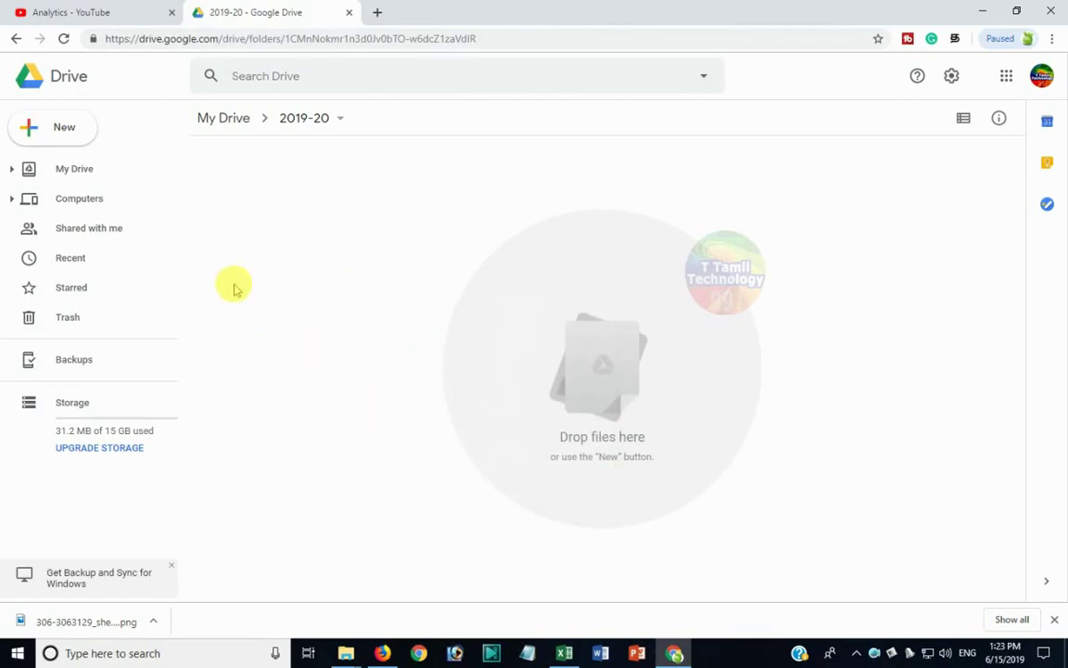
mouse_move(345, 653)
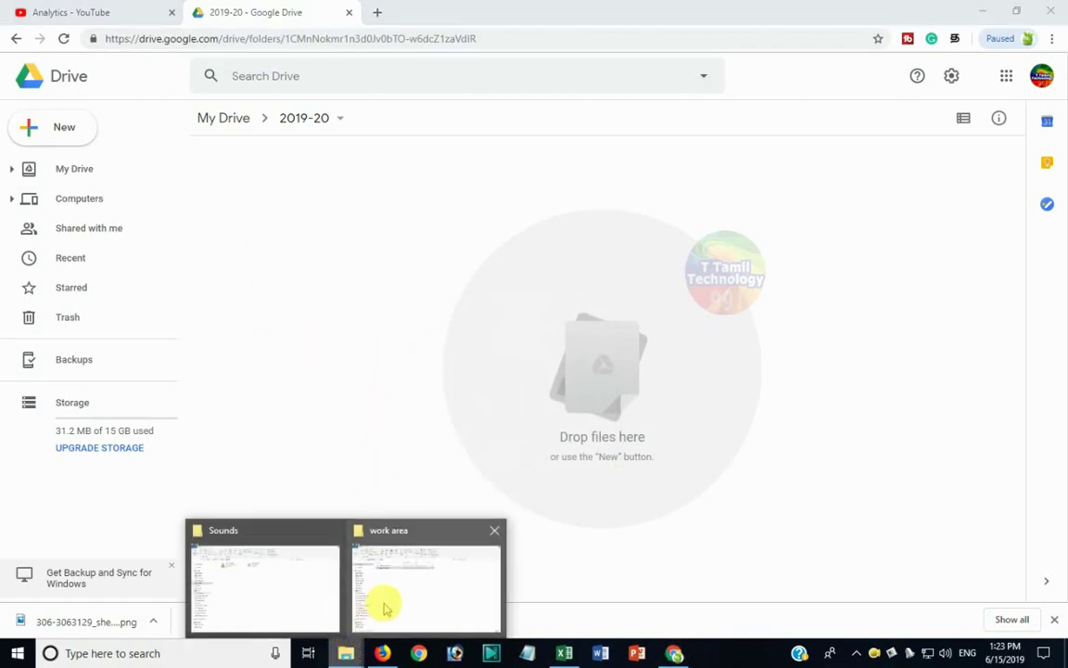
left_click(381, 608)
left_click_drag(206, 178, 582, 444)
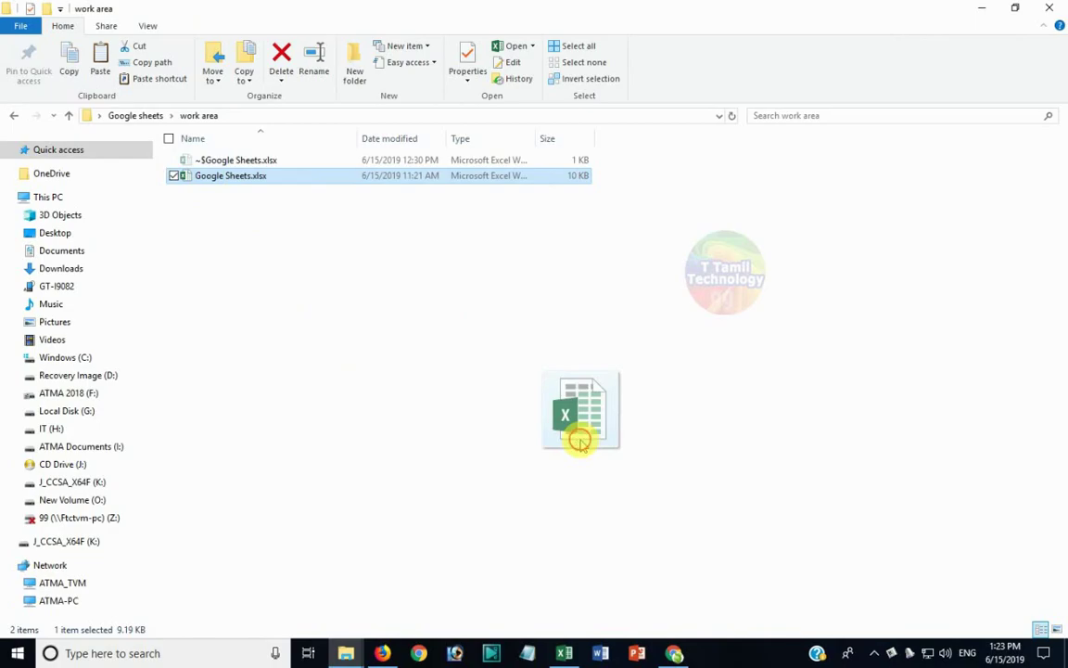
left_click_drag(580, 443, 486, 382)
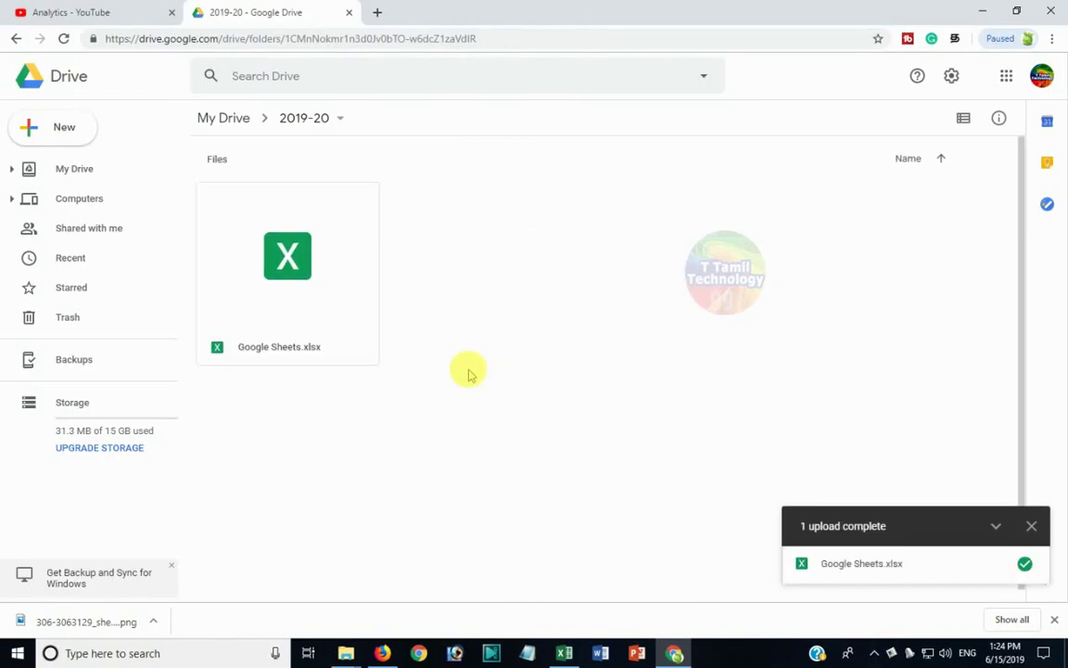
Open the uploaded Google Sheets.xlsx with Google Sheets from its Drive preview.
double_click(311, 300)
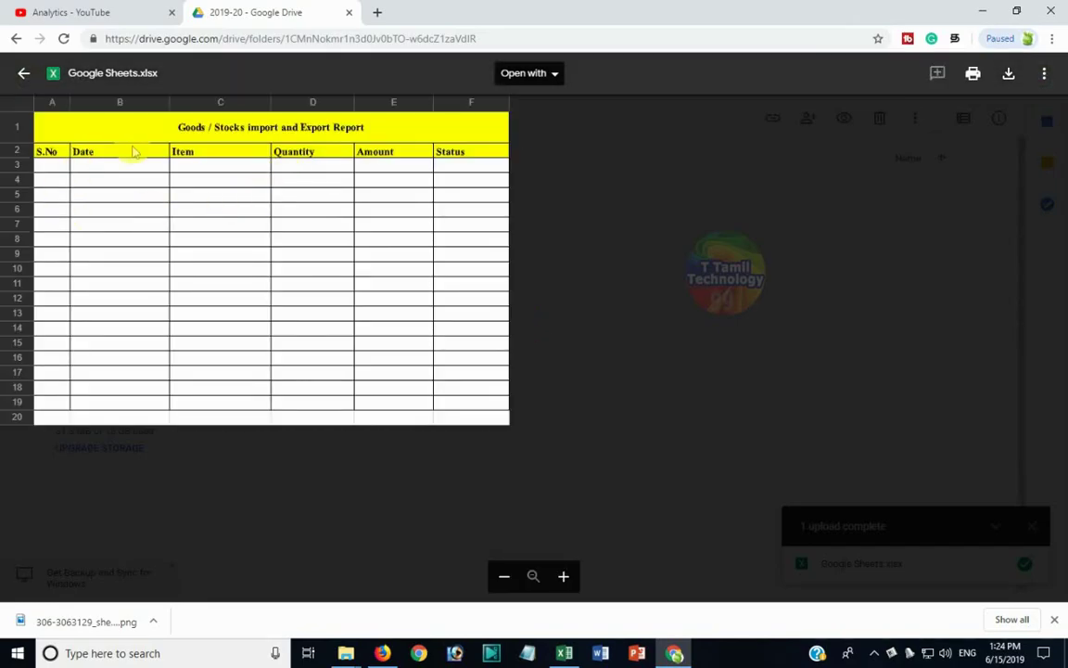
left_click(525, 75)
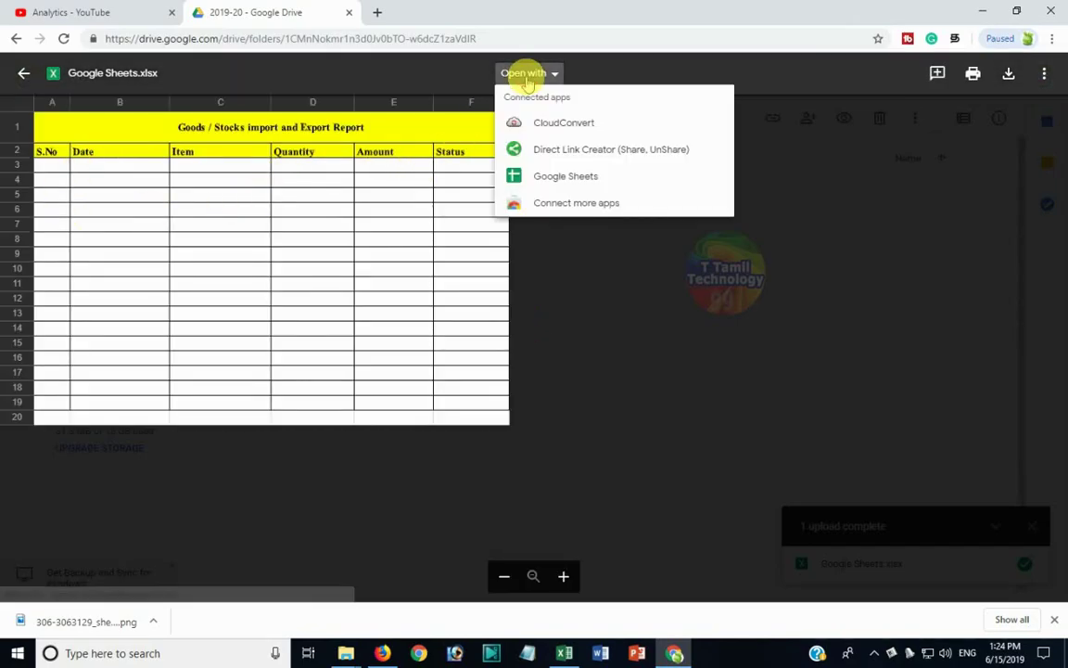
left_click(535, 176)
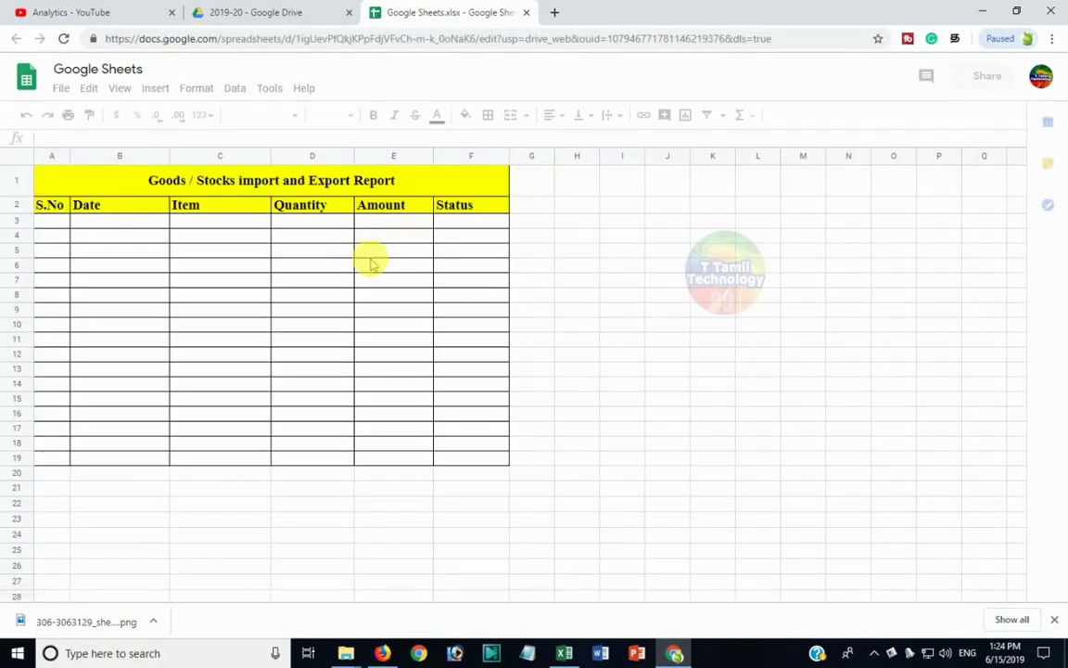
Share the report with the suggested contact, then switch to the recipient's Gmail inbox.
left_click(989, 80)
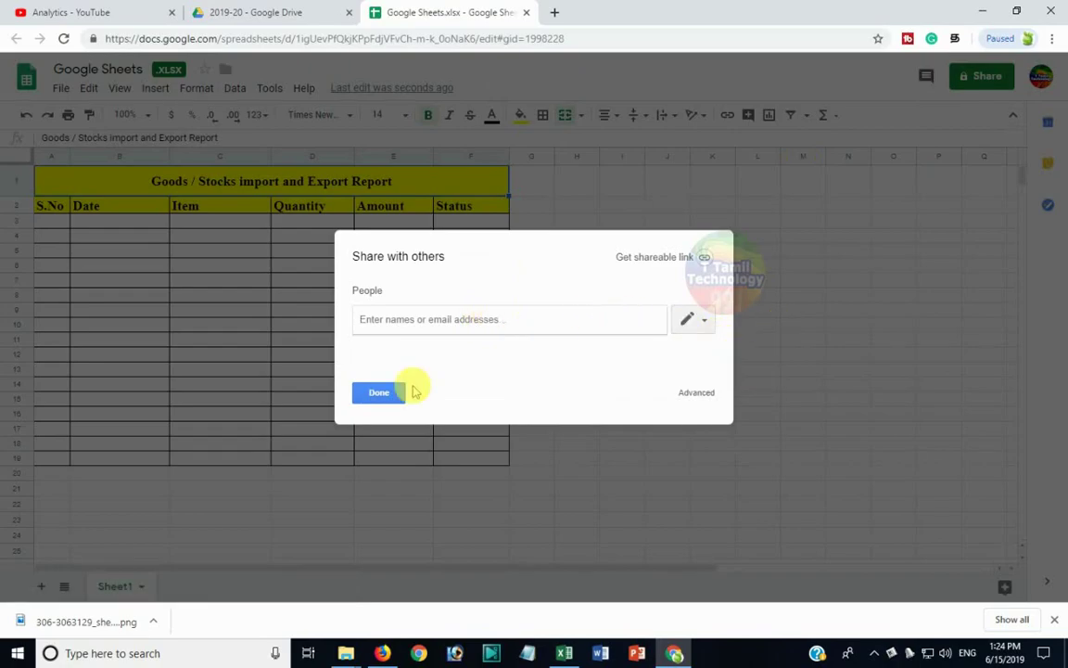
left_click(380, 393)
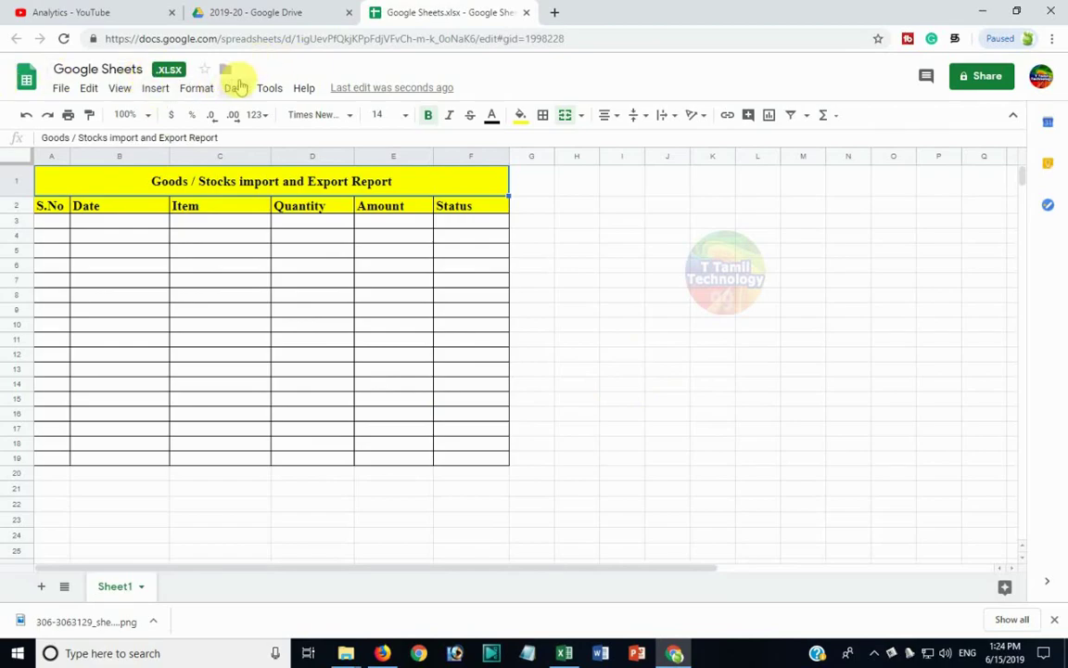
left_click(988, 78)
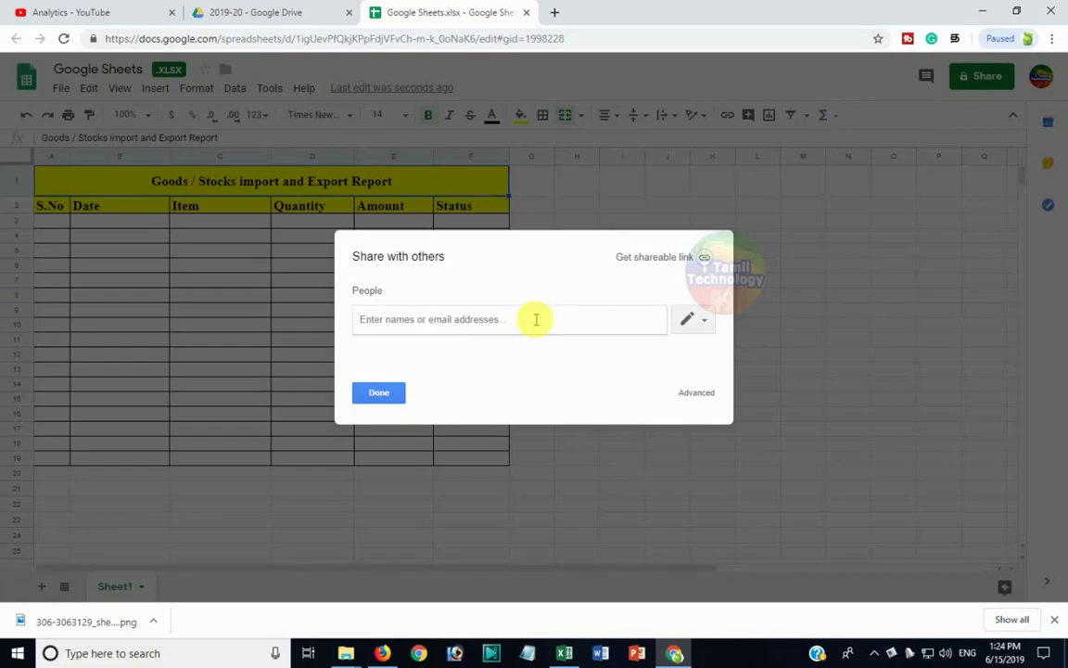
type("a")
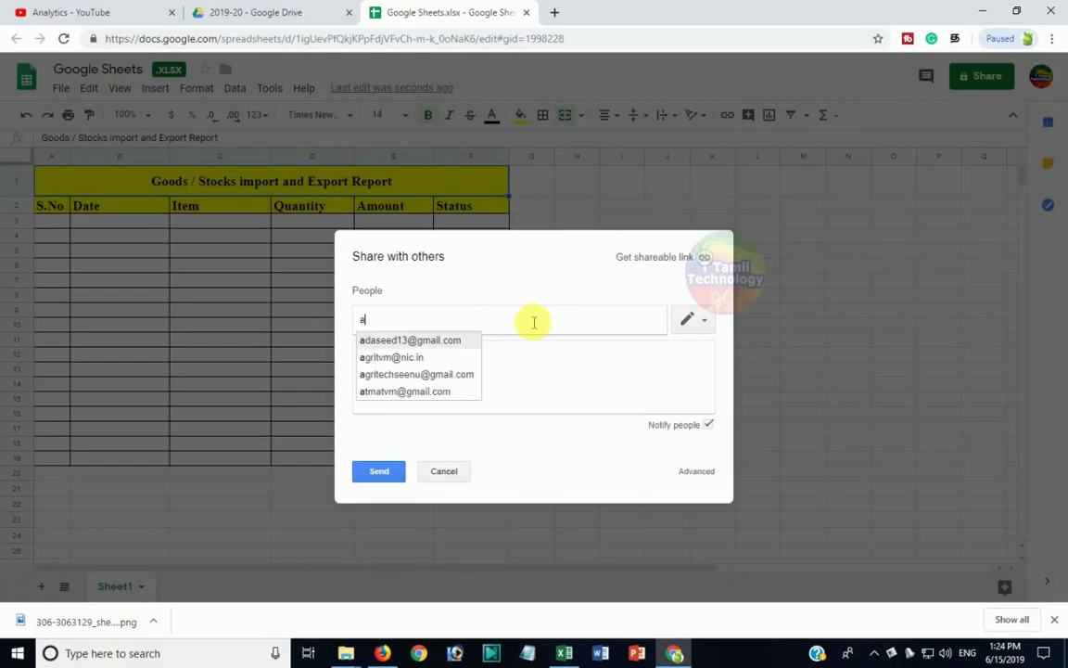
type("tm")
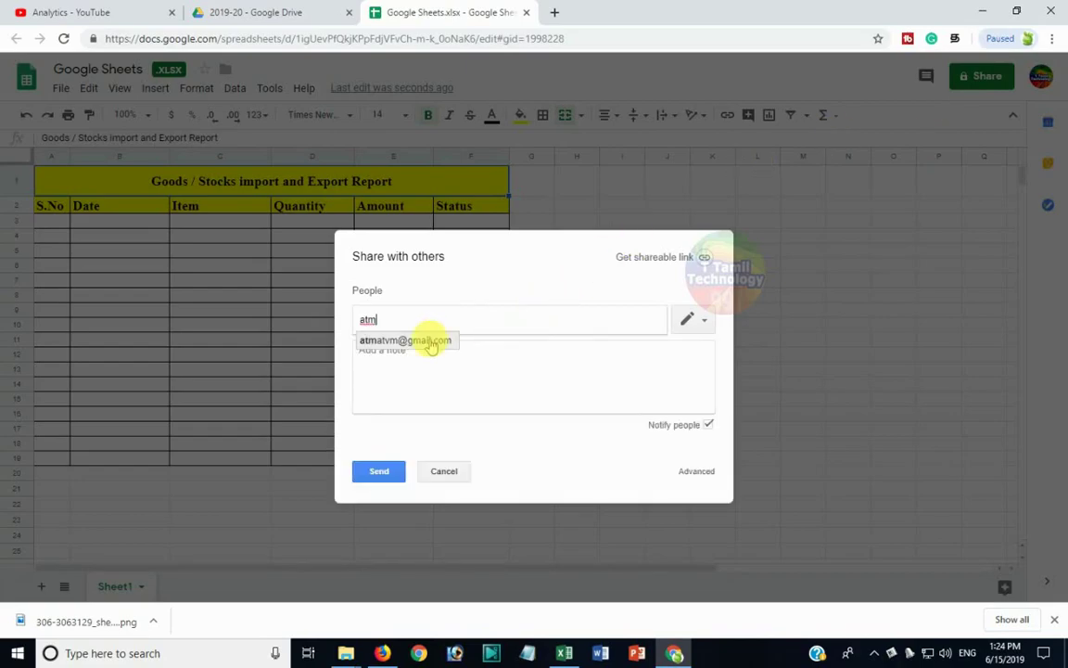
left_click(423, 340)
left_click(391, 472)
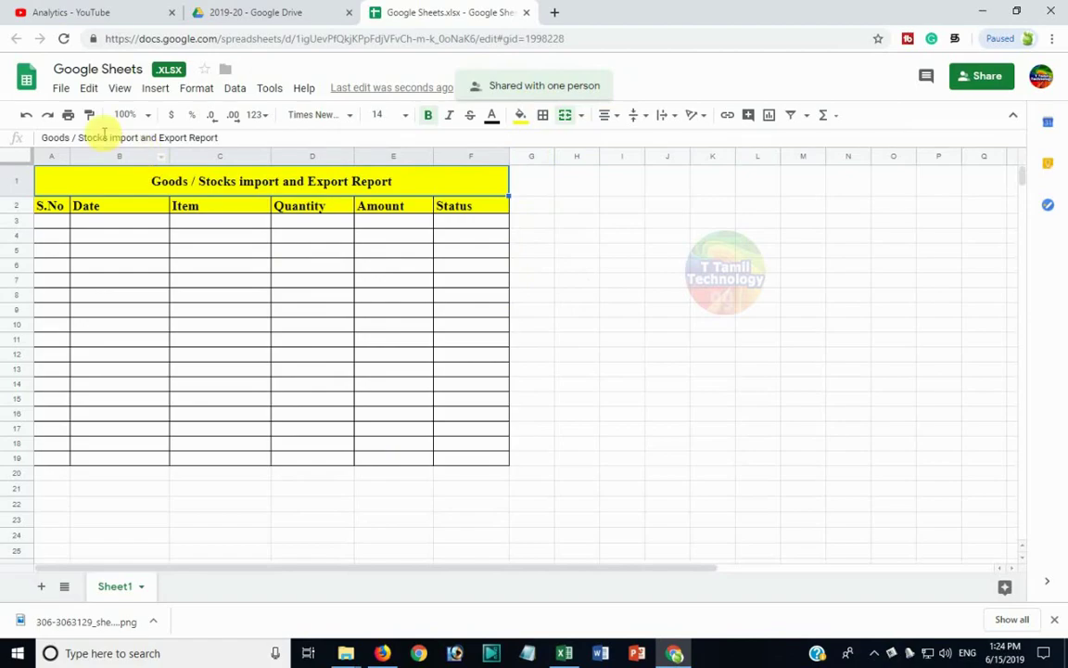
left_click(386, 653)
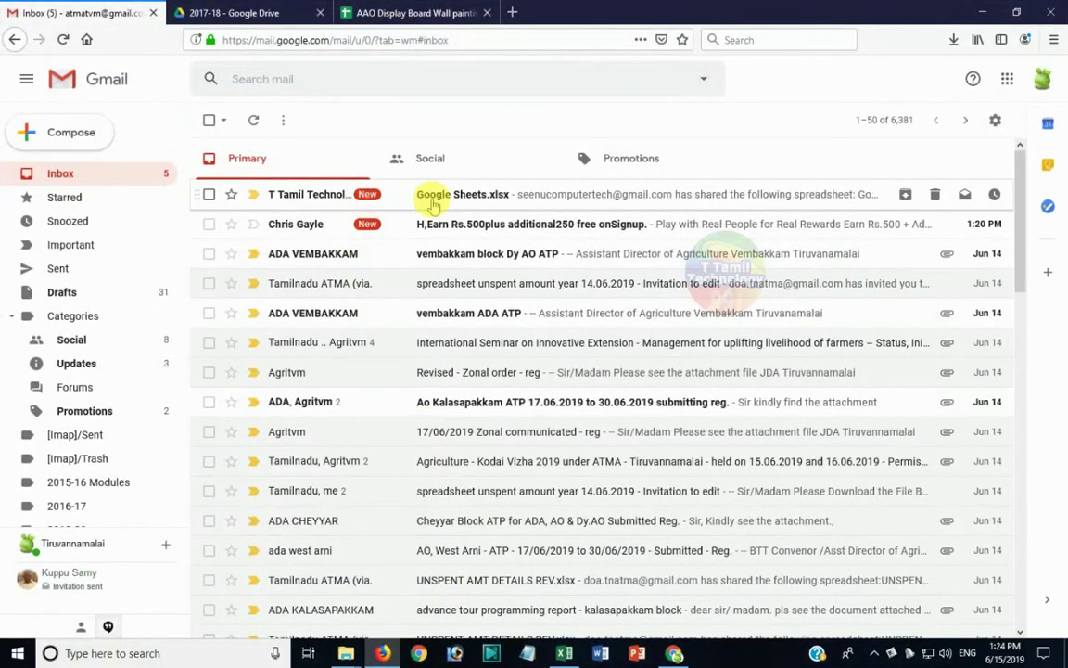
mouse_move(547, 194)
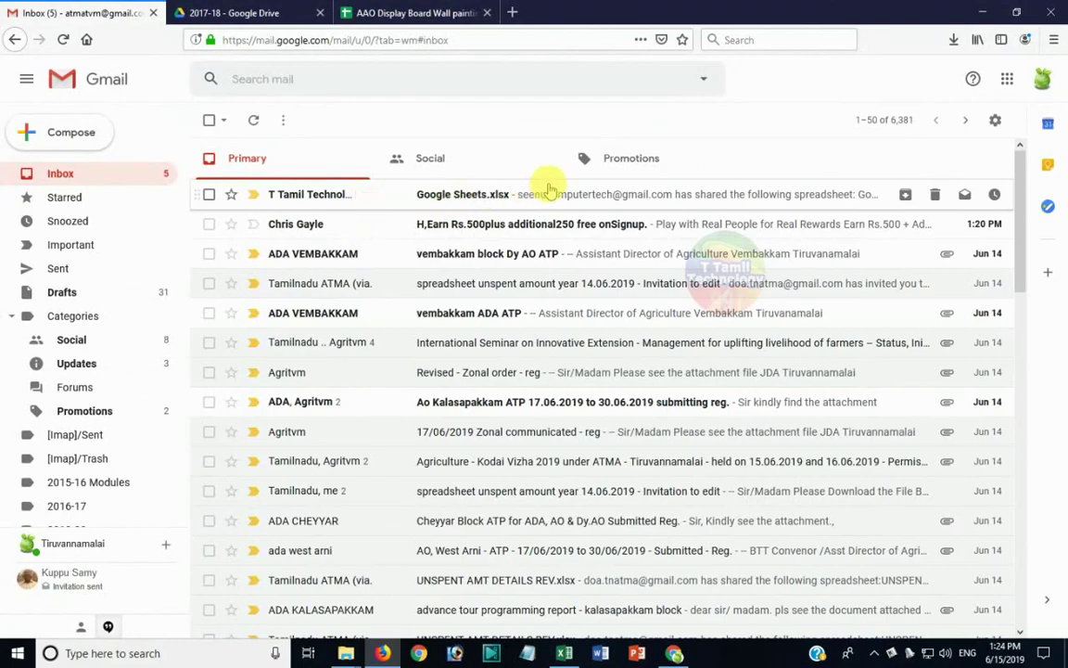
Open the Google Sheets.xlsx share email, preview the file, and return to the Sheets editor.
left_click(479, 197)
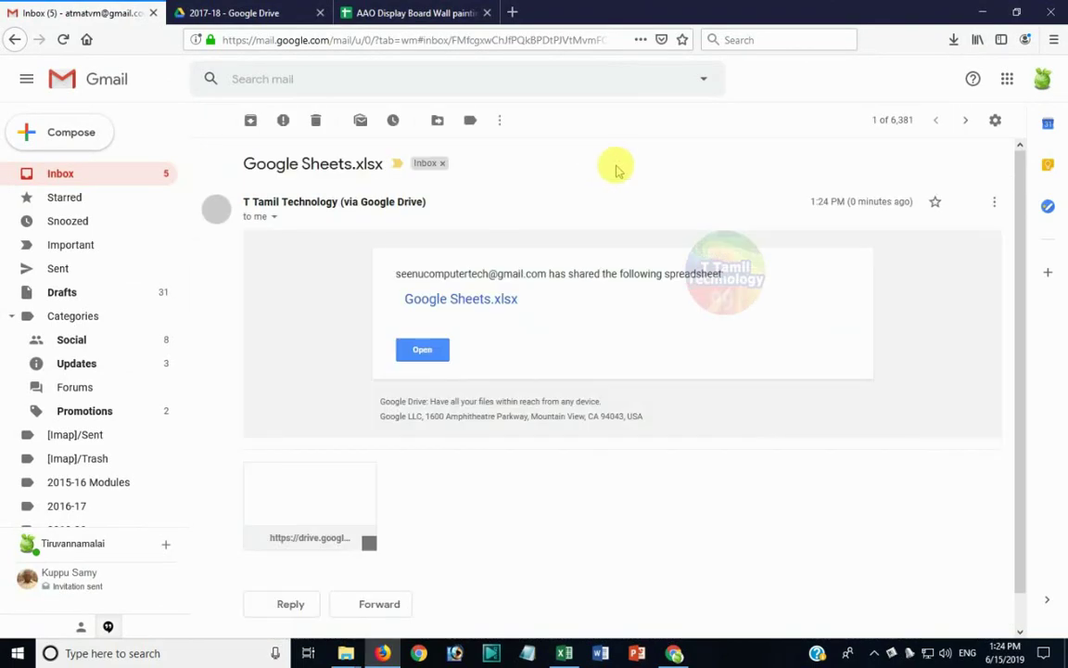
left_click(469, 307)
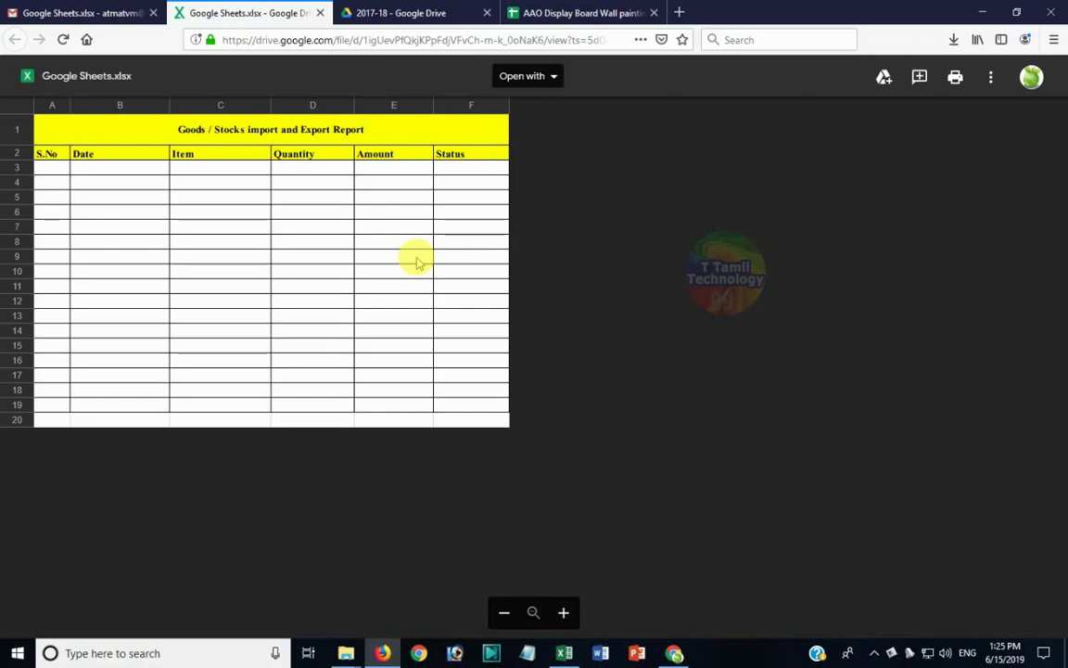
left_click(673, 653)
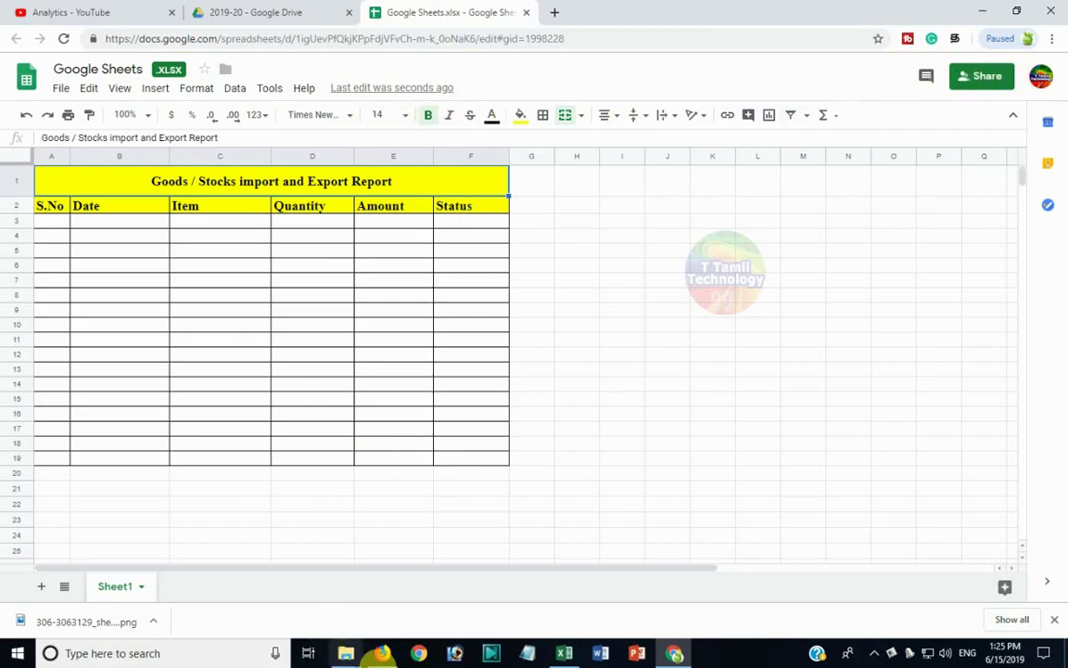
left_click(383, 653)
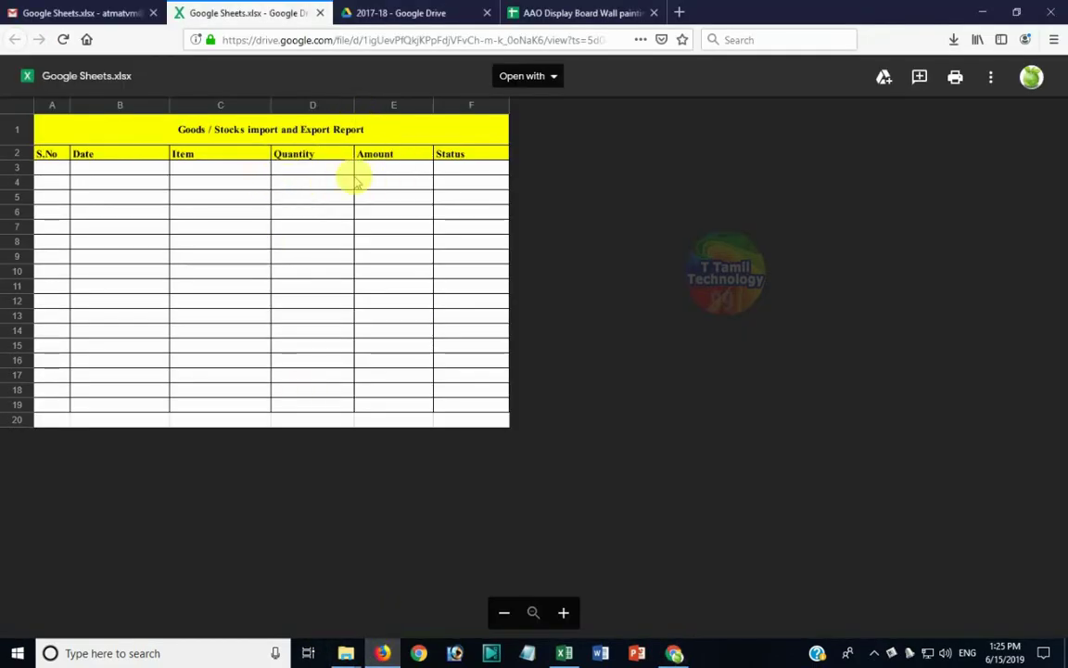
left_click(672, 651)
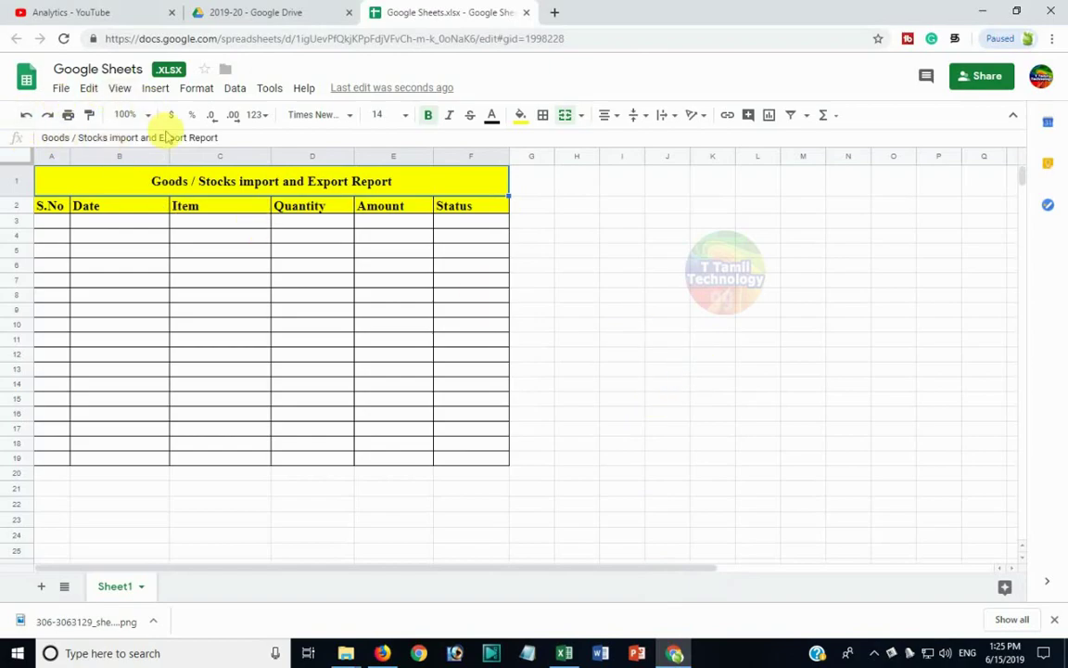
Save the xlsx report as a Google Sheets file and compare the original and converted tabs.
left_click(65, 89)
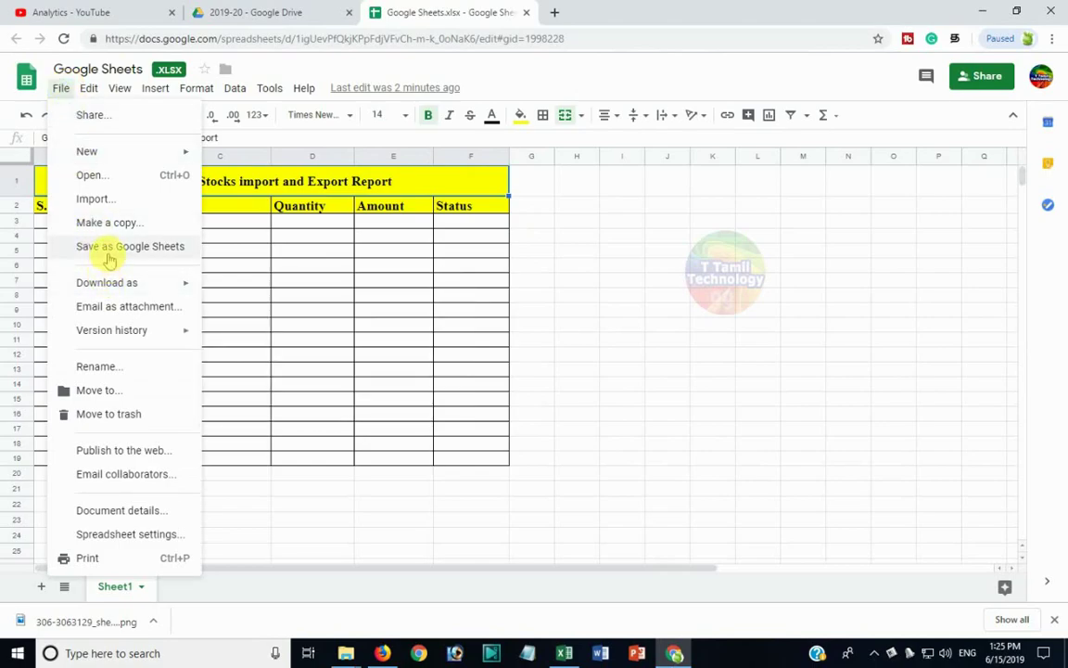
left_click(109, 252)
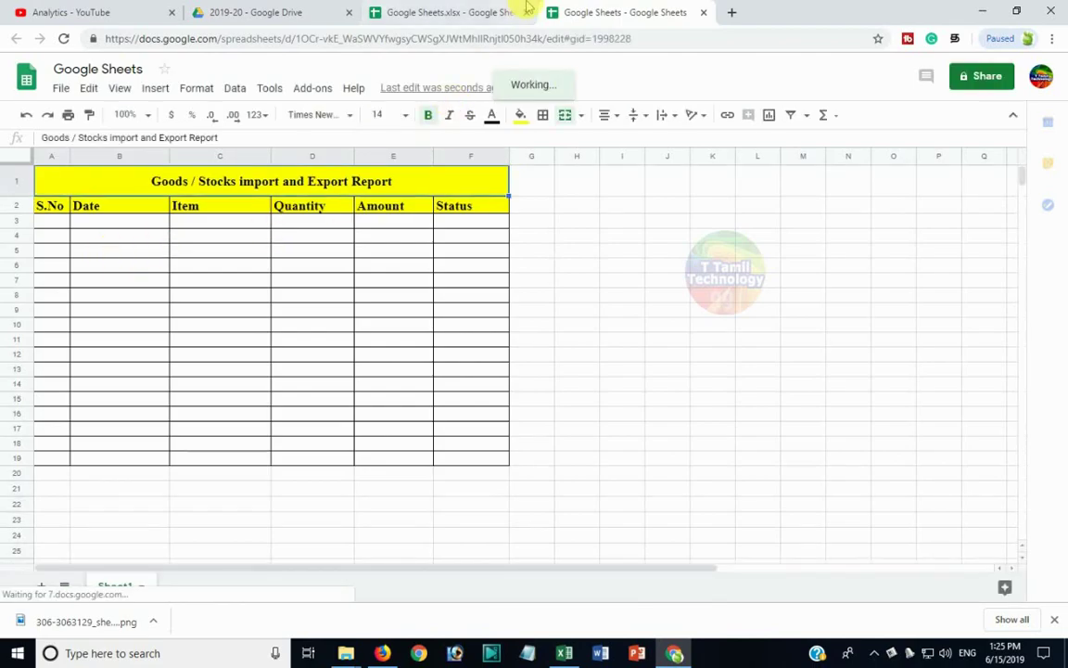
left_click(470, 9)
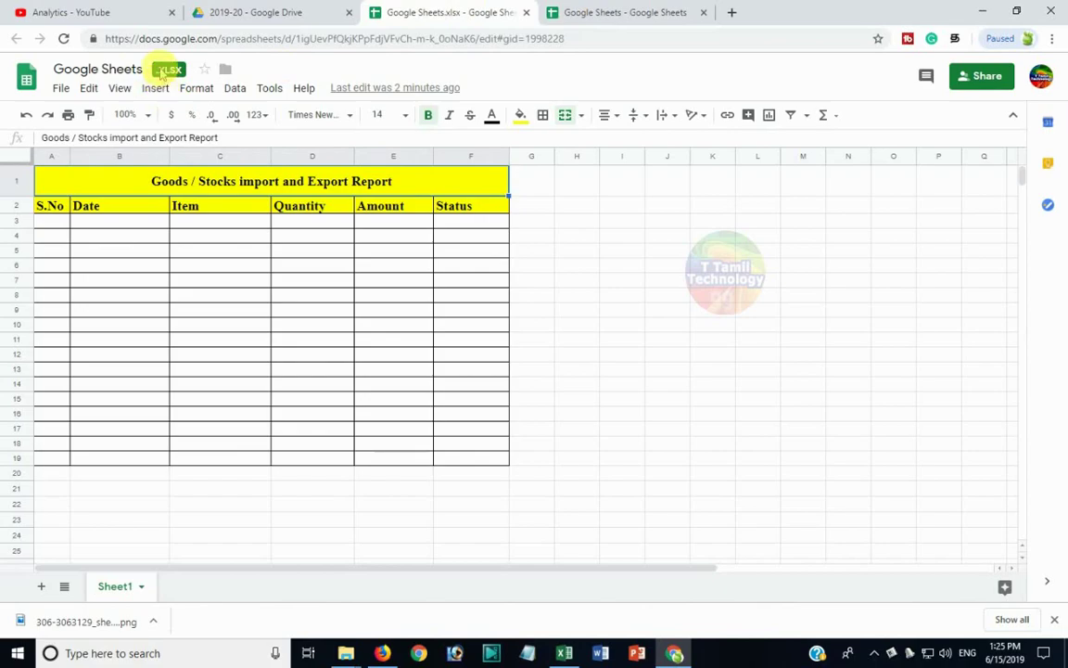
left_click(568, 13)
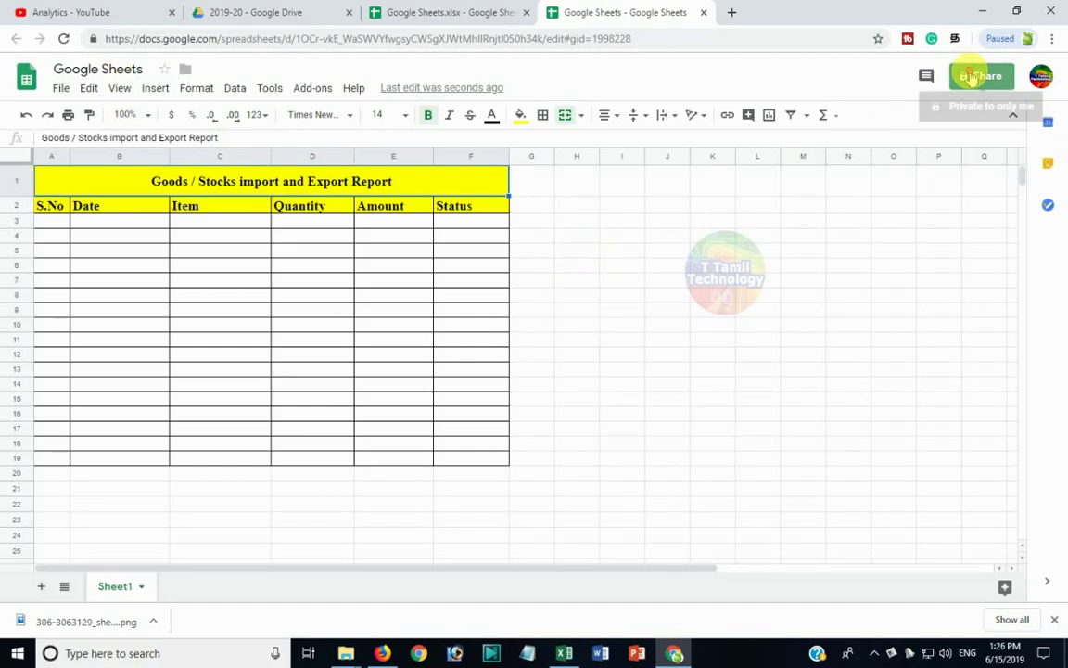
Send a share invitation for the converted copy to the suggested contact.
left_click(972, 76)
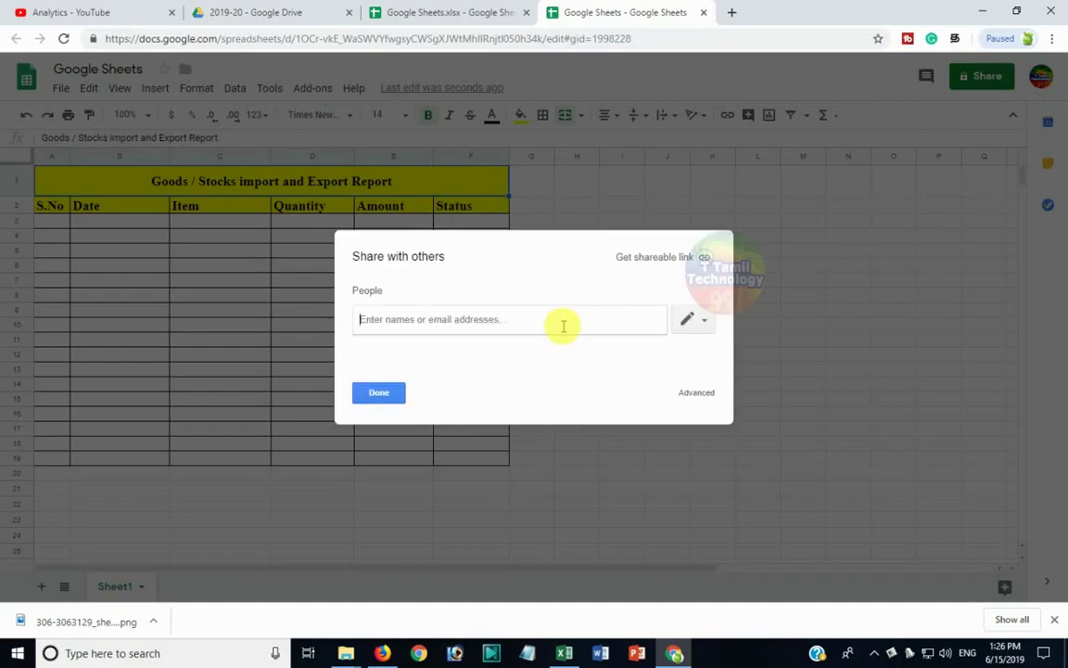
type("atm")
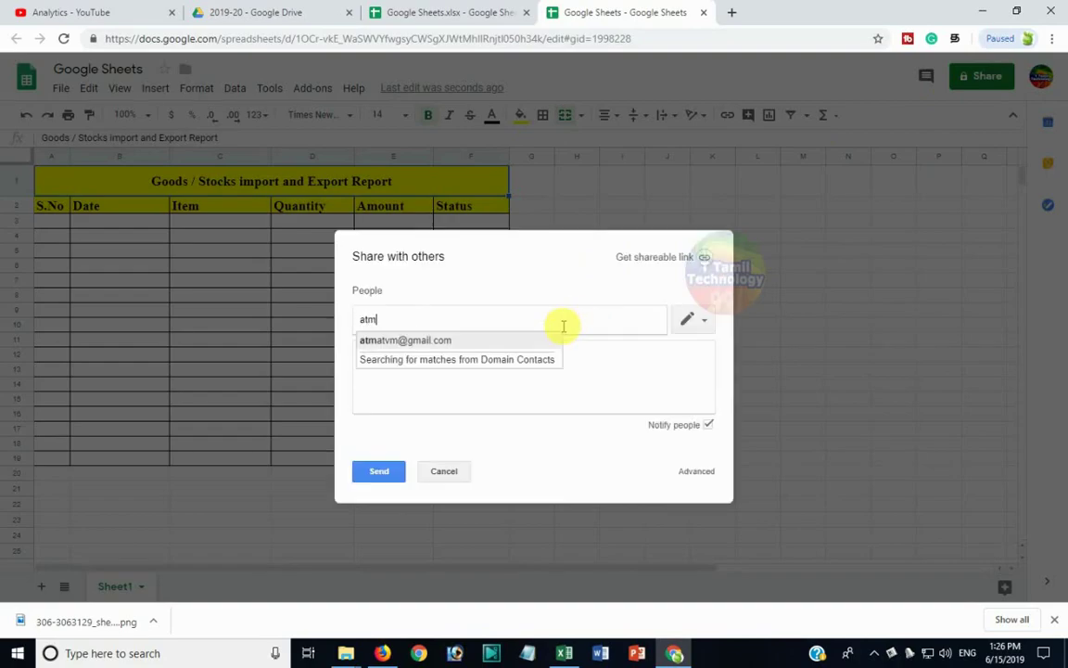
left_click(392, 341)
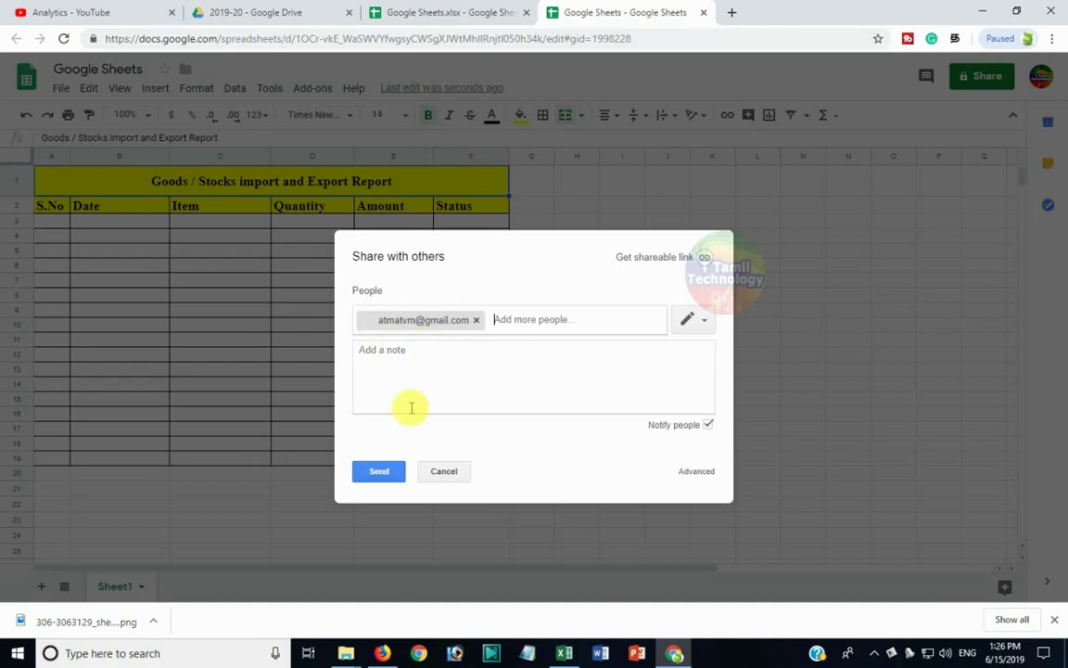
left_click(384, 475)
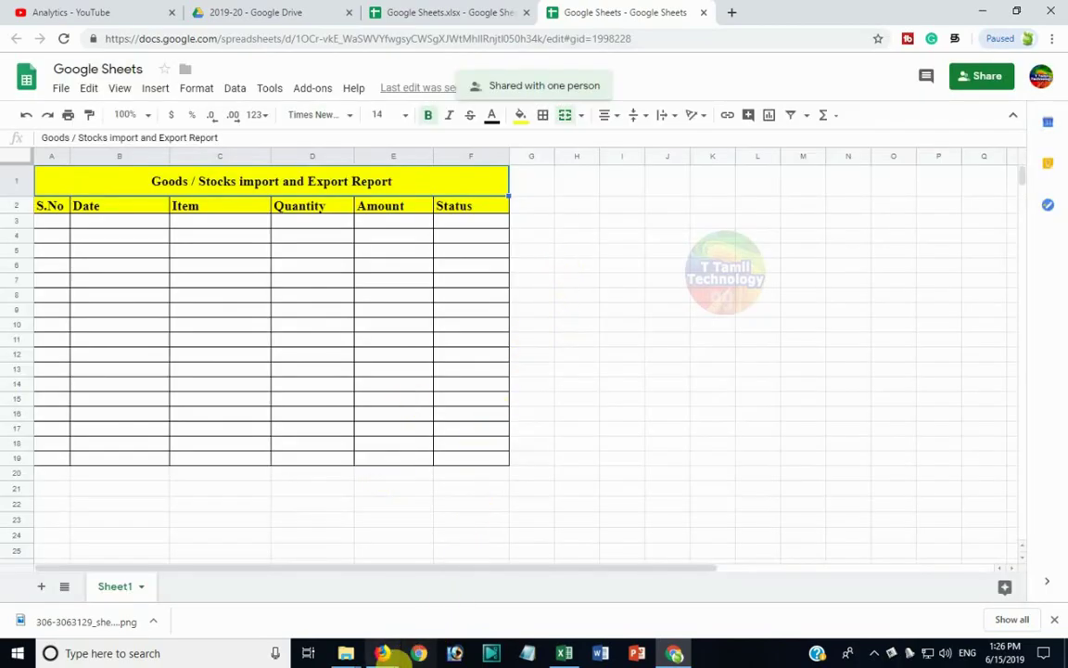
In the recipient's Gmail inbox, open the 'Google Sheets - Invitation to edit' email and launch the shared spreadsheet.
left_click(383, 653)
left_click(125, 20)
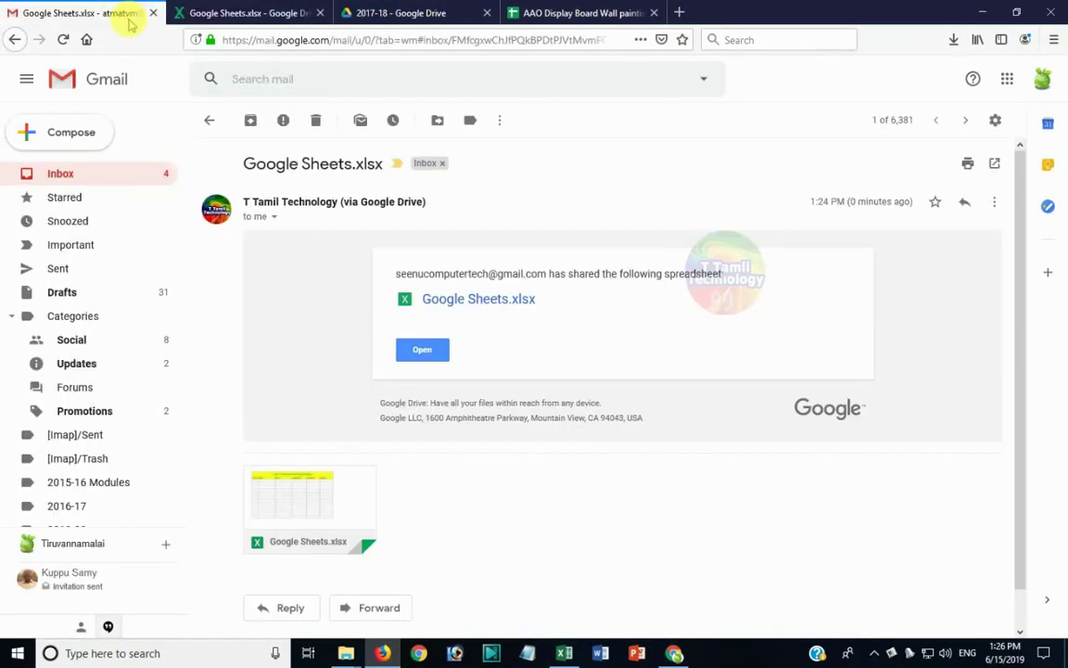
left_click(108, 174)
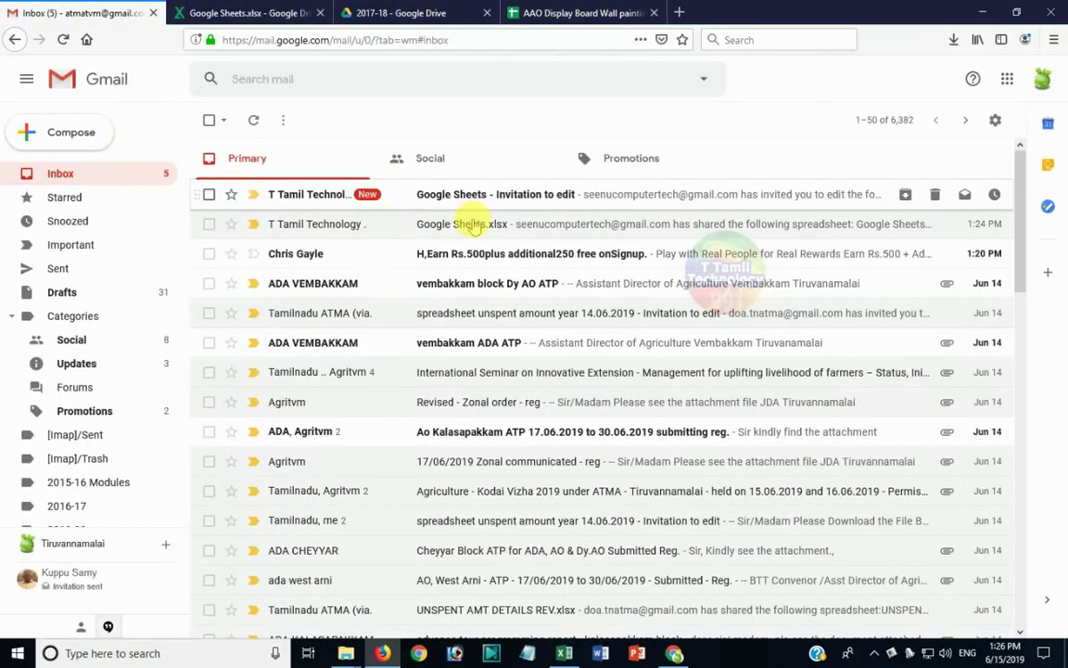
left_click(484, 194)
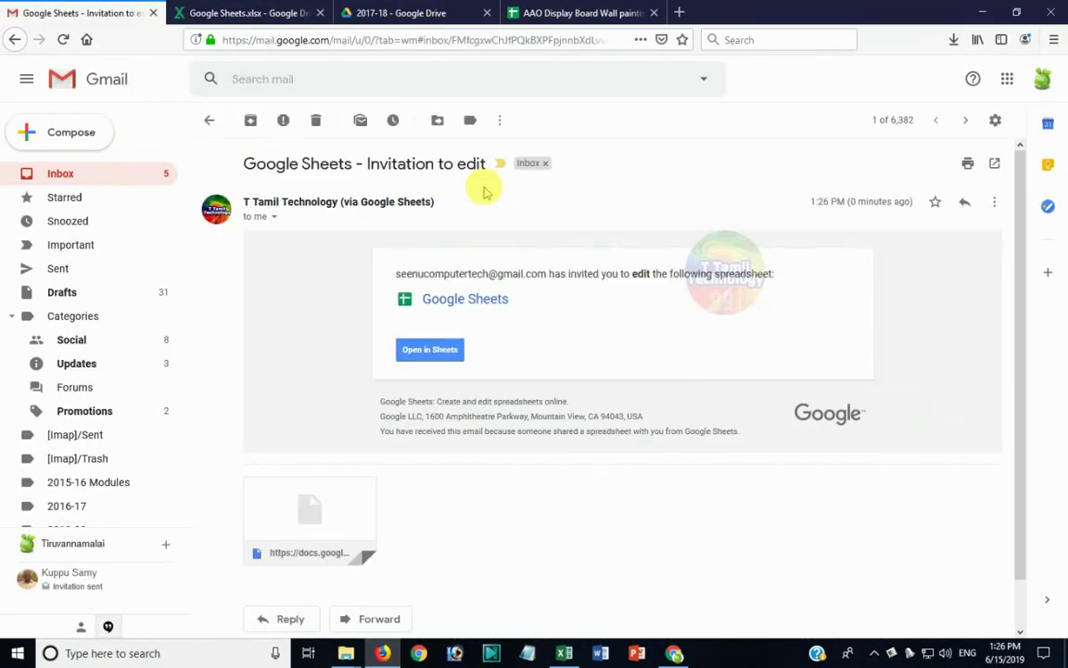
left_click(59, 177)
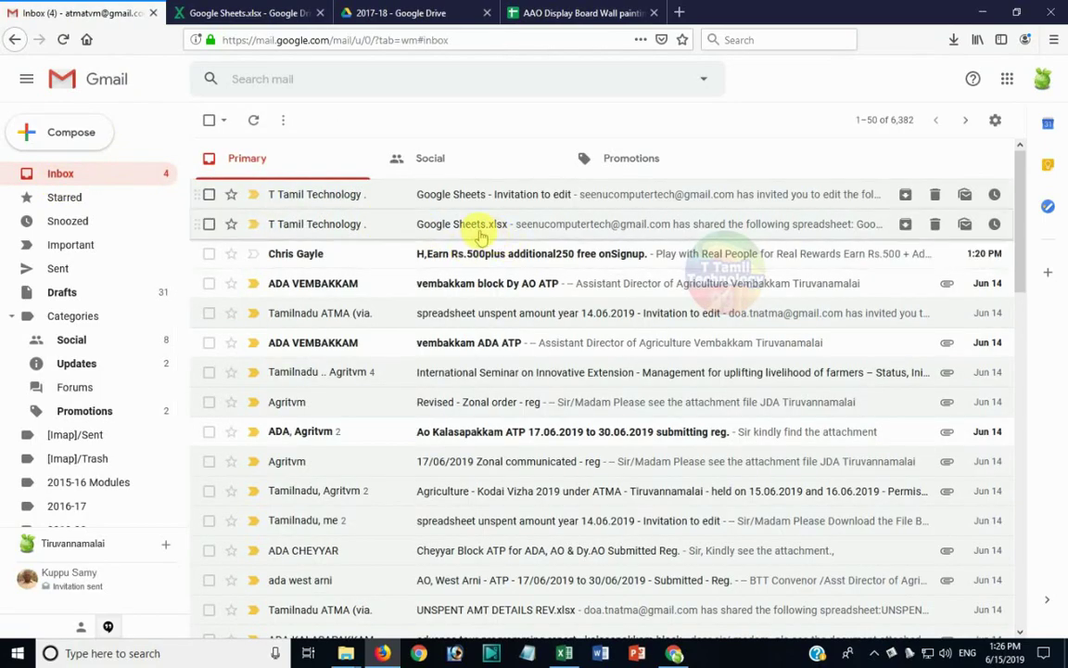
mouse_move(532, 196)
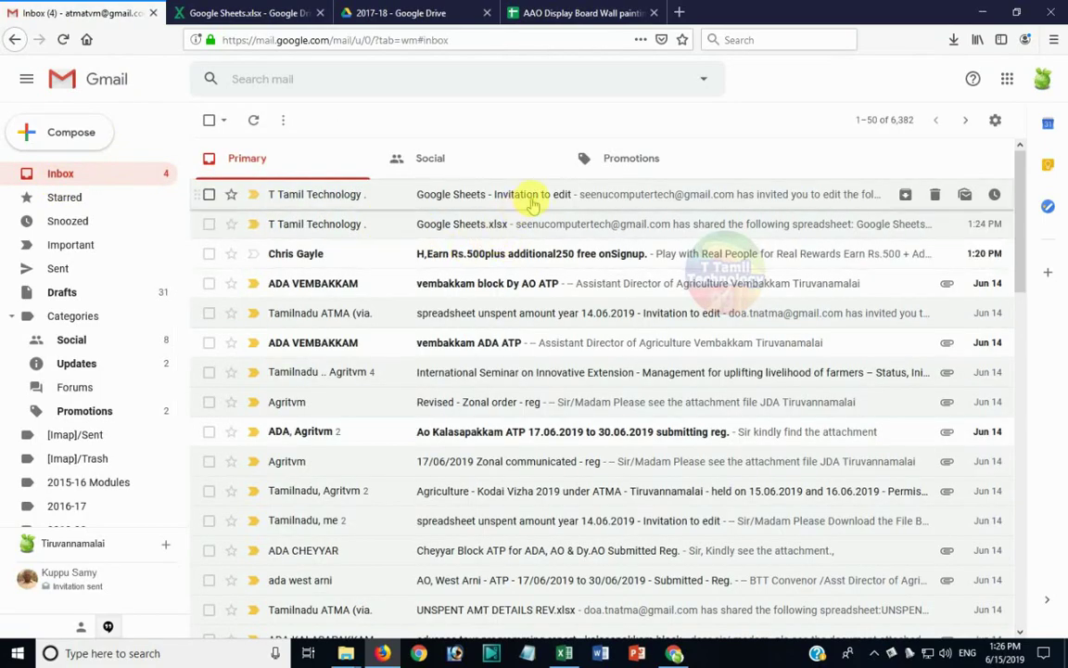
left_click(534, 202)
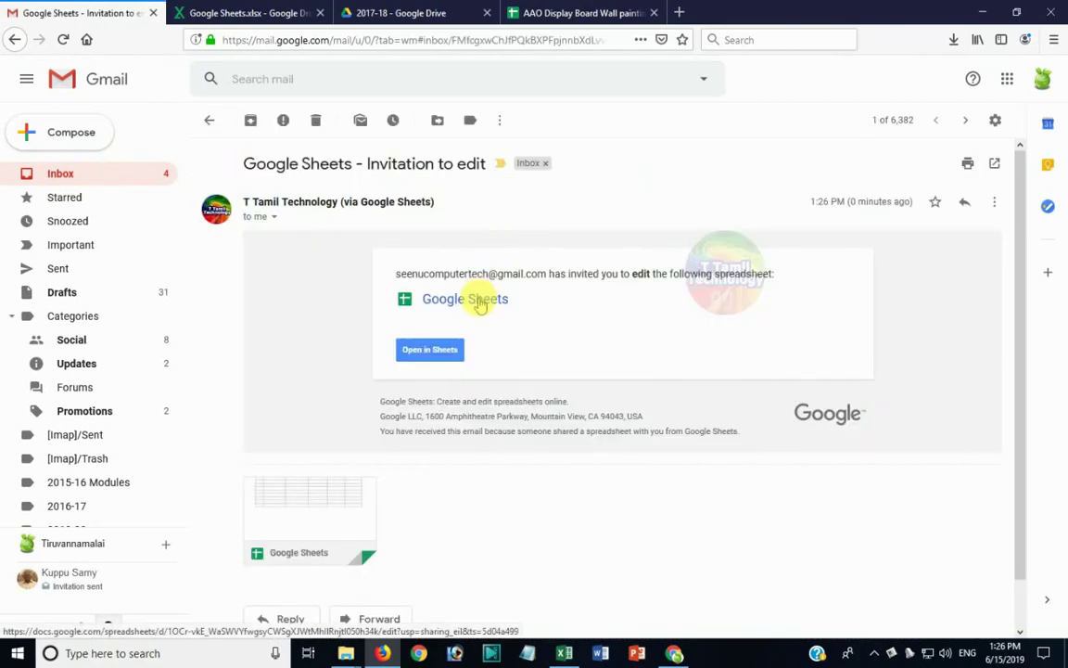
left_click(431, 351)
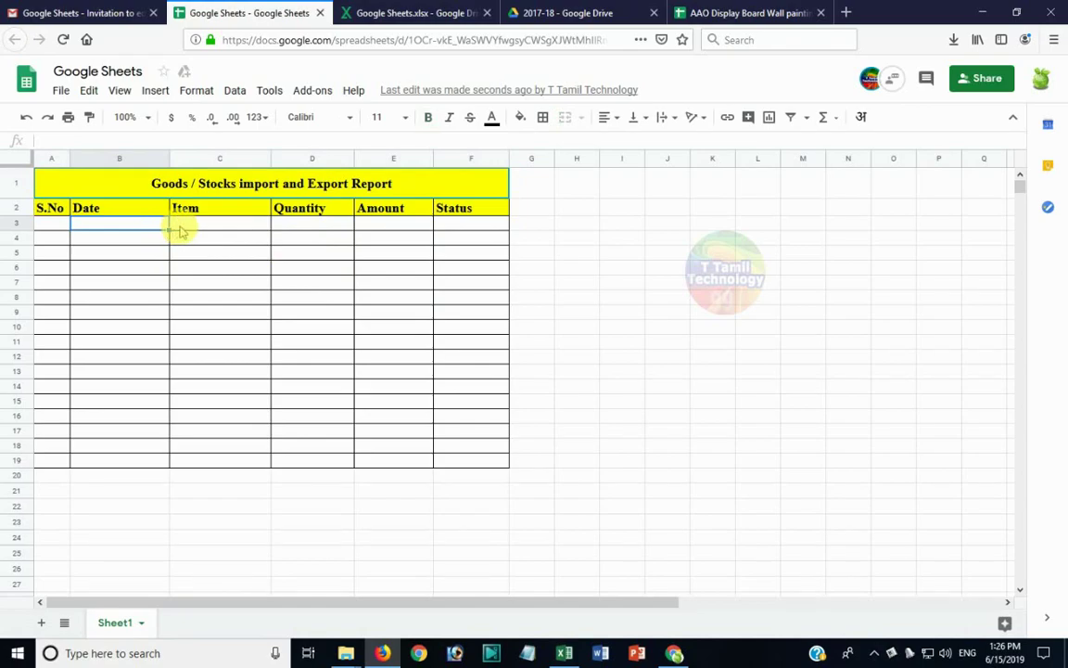
left_click(675, 654)
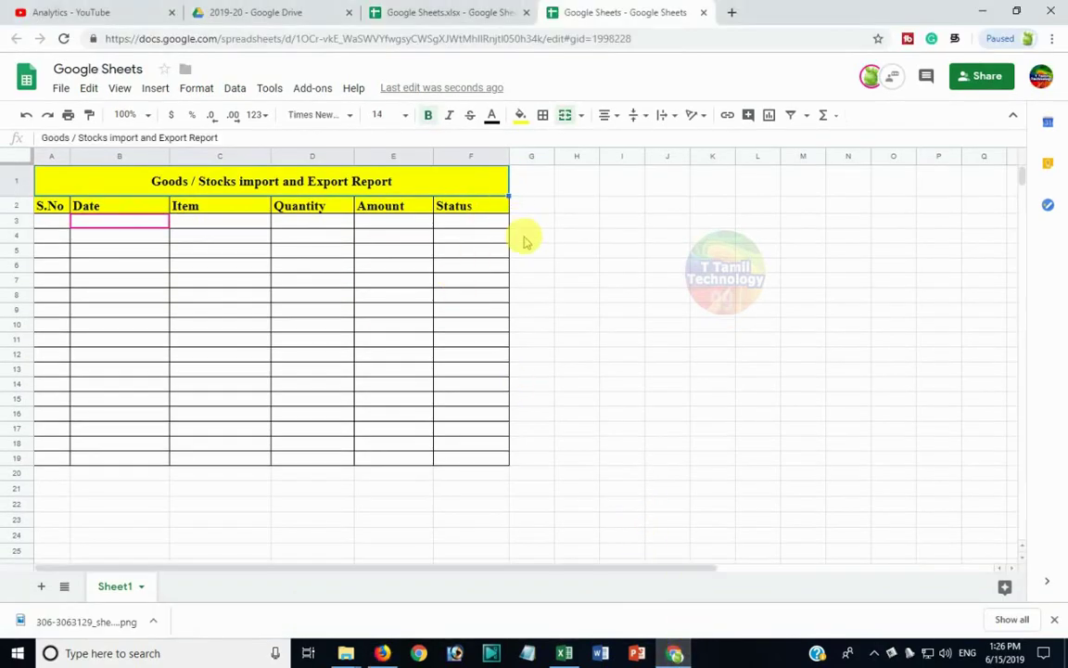
left_click(550, 237)
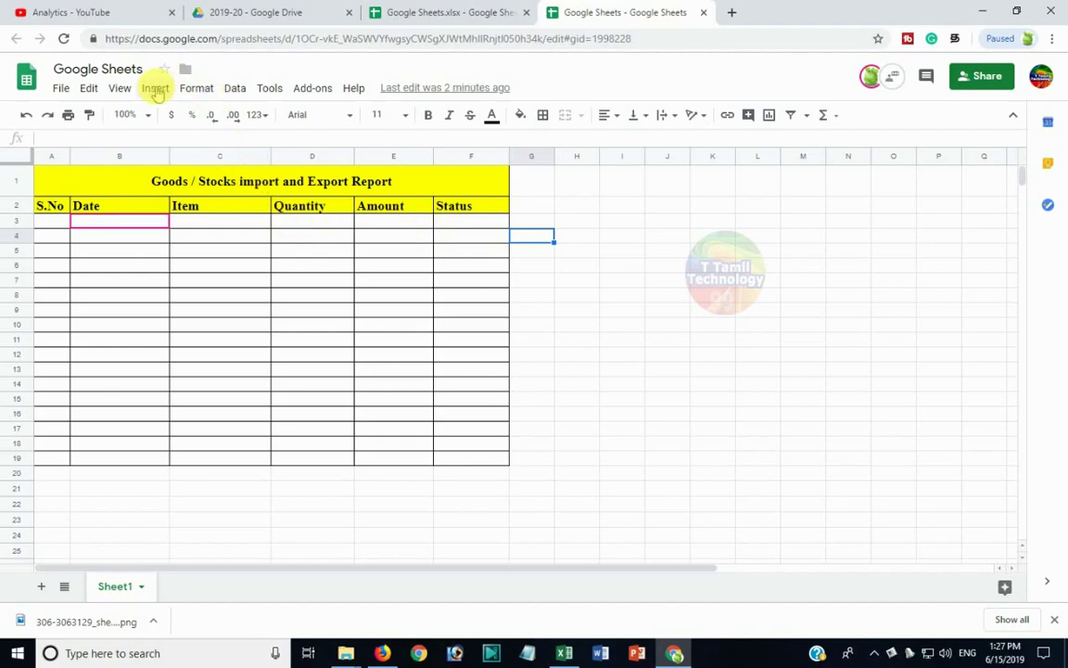
left_click(228, 91)
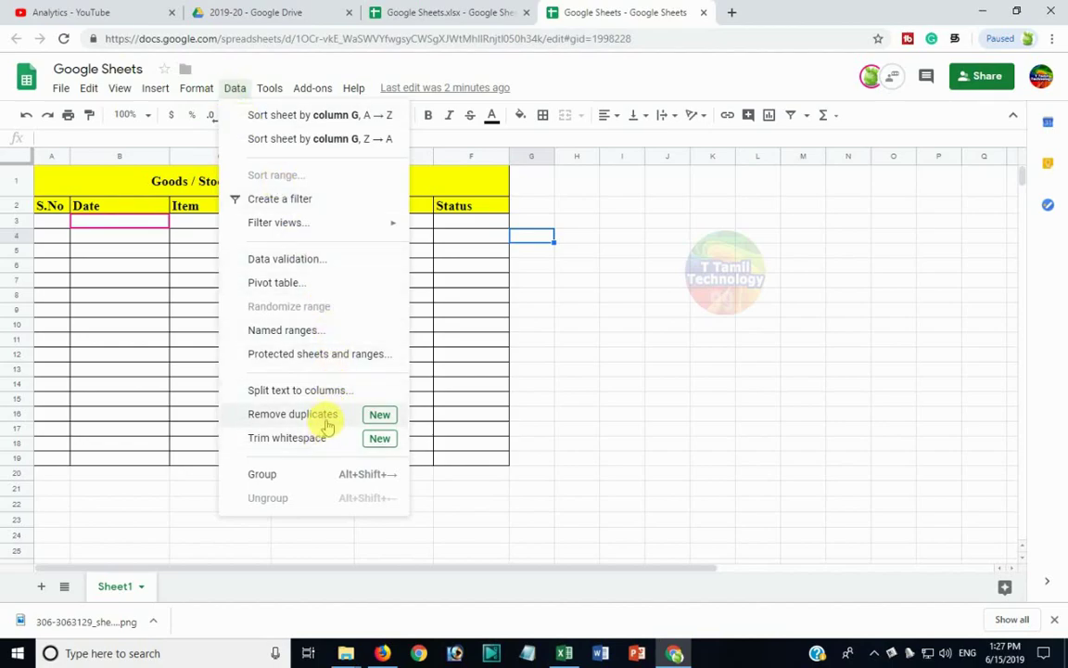
left_click(473, 328)
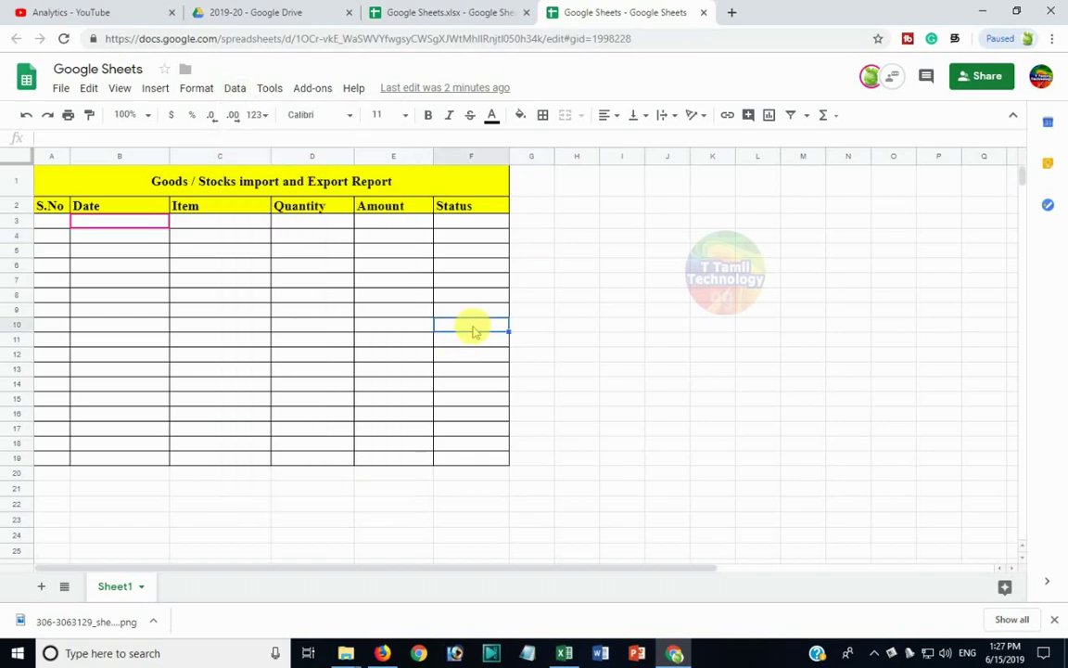
left_click_drag(222, 239, 219, 357)
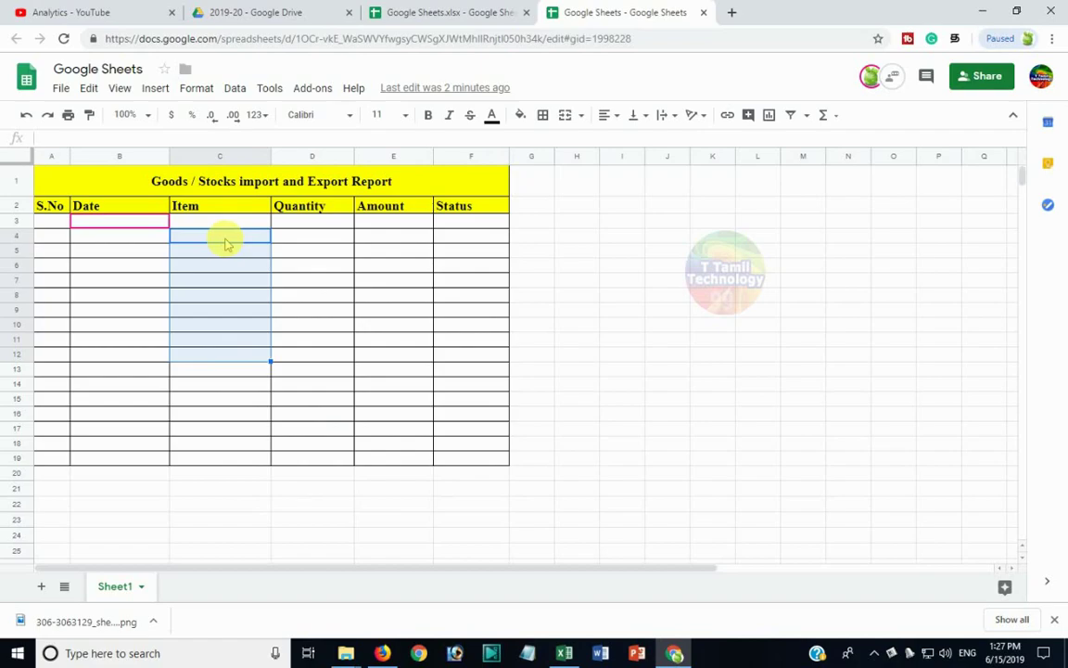
Enter seen, seen, veen, veen, ceen into the Item cells C4 to C8.
type("seen")
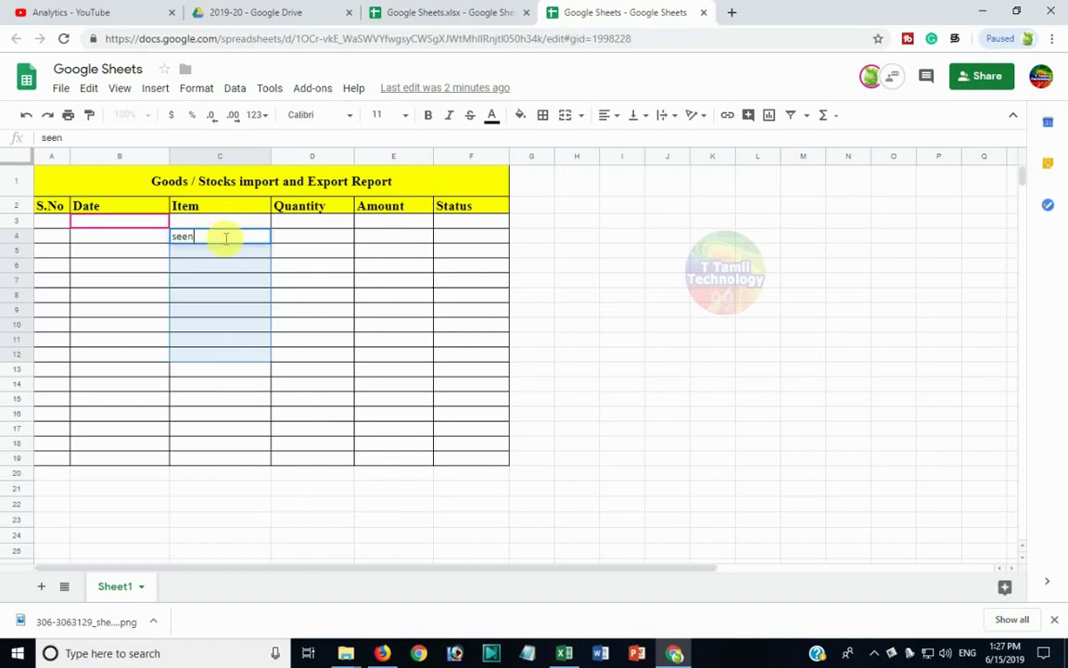
key("Return")
type("seen")
key("Return")
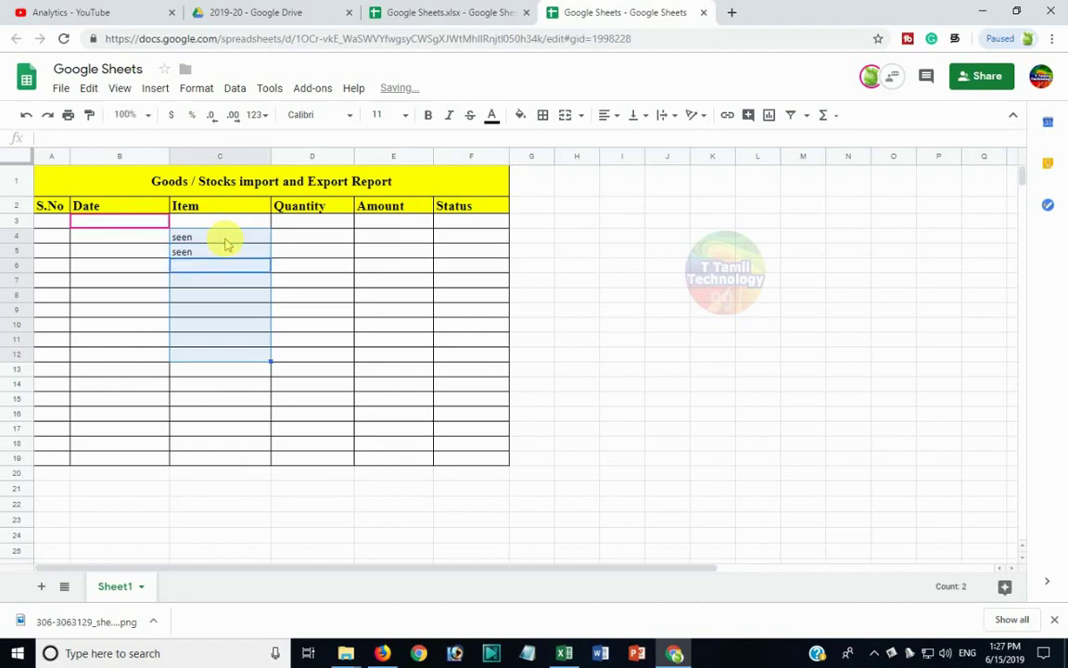
type("veen")
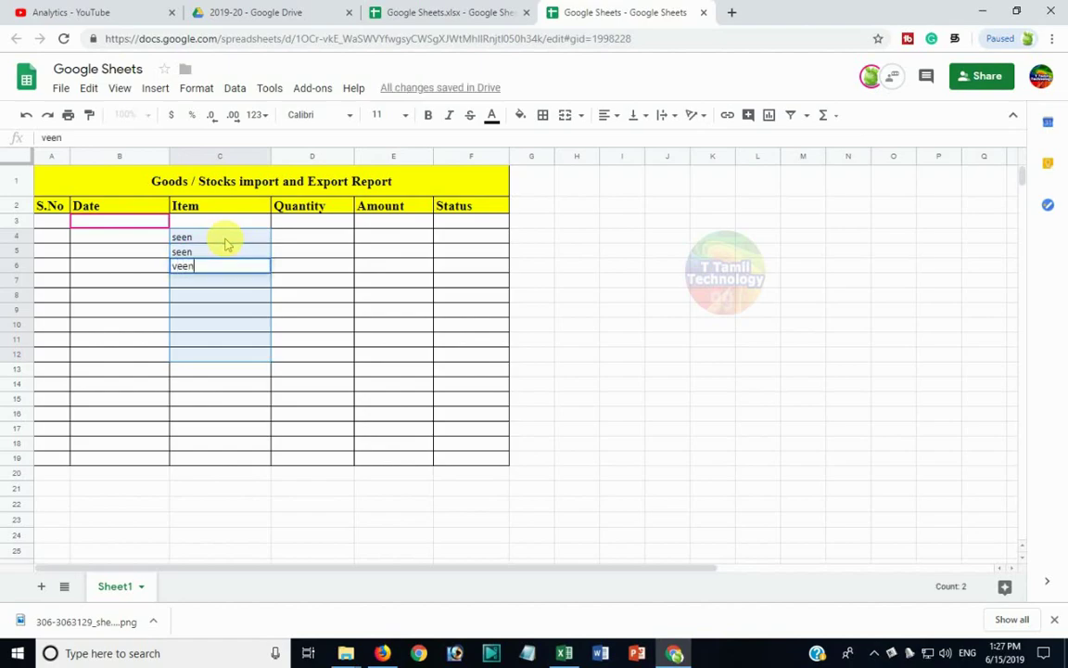
key("Return")
type("veen")
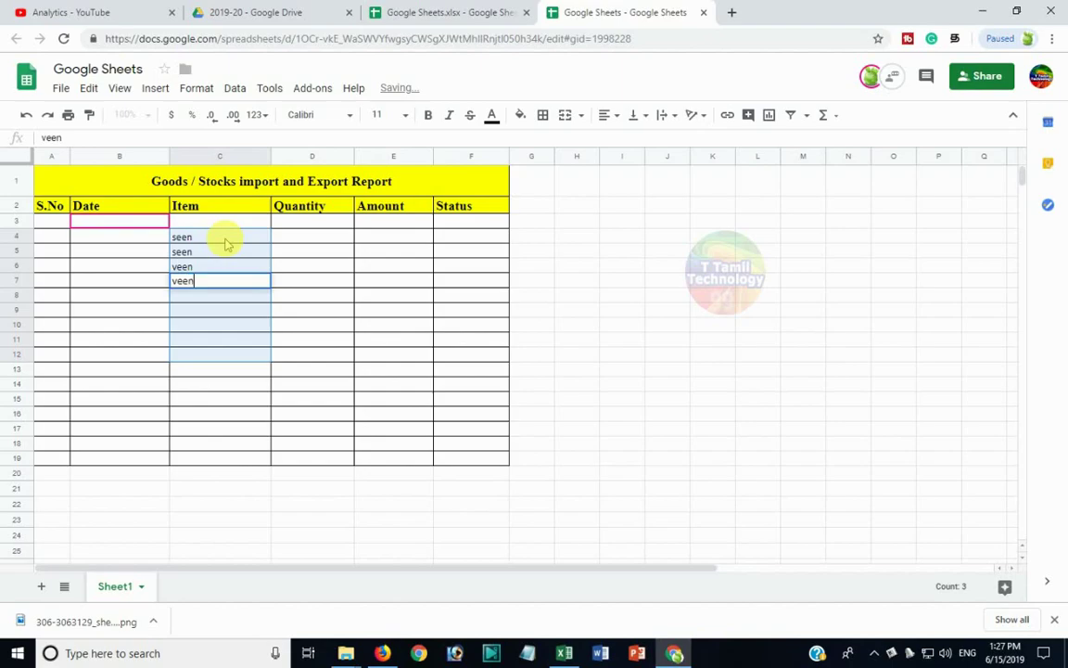
key("Return")
type("c")
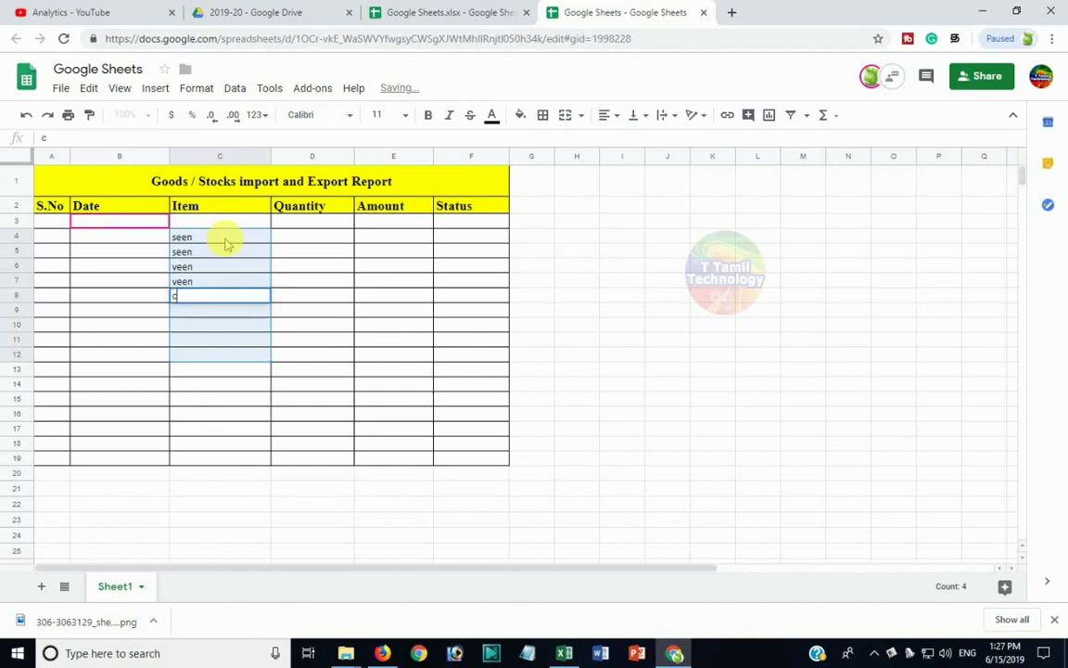
type("e")
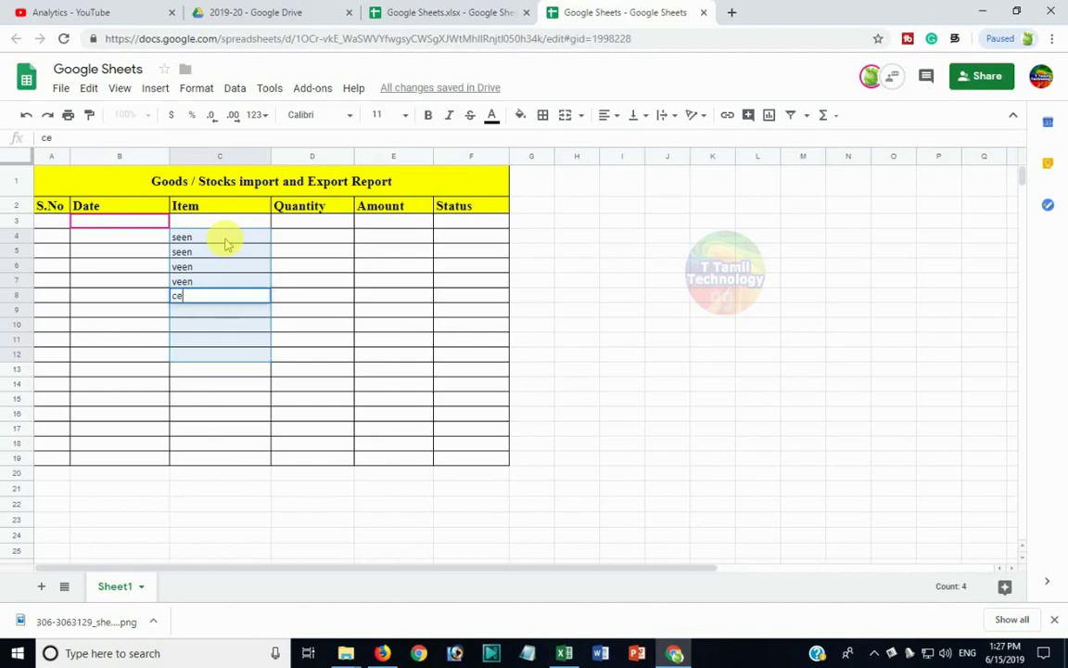
type("en")
key("Return")
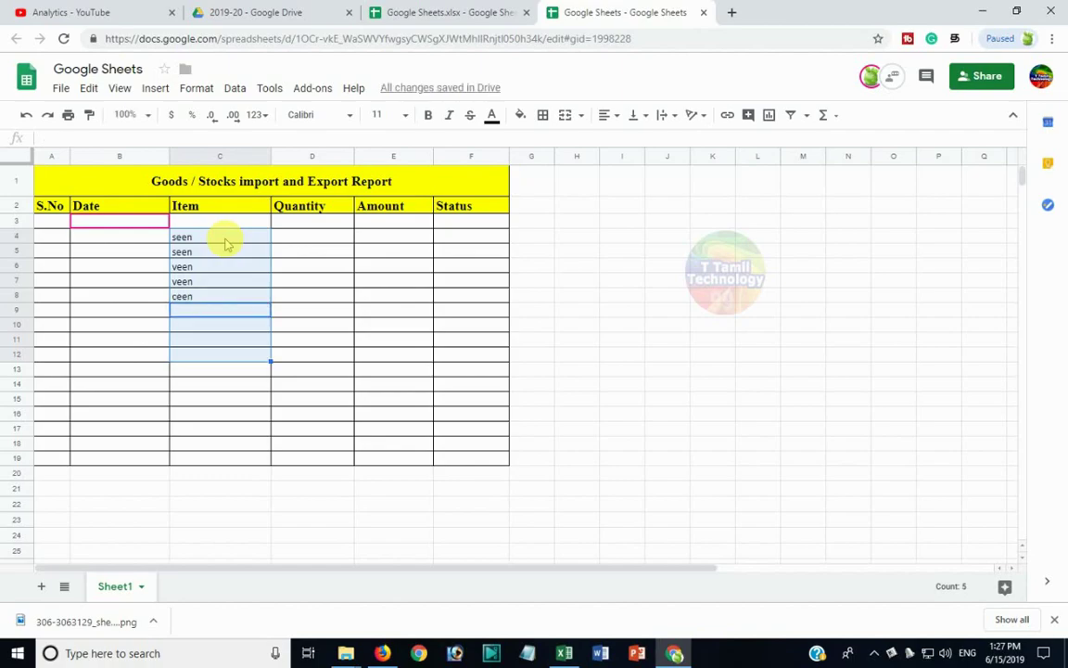
Remove the 2 duplicate entries from the Item column, then select Item cells C4 to C12.
left_click(233, 89)
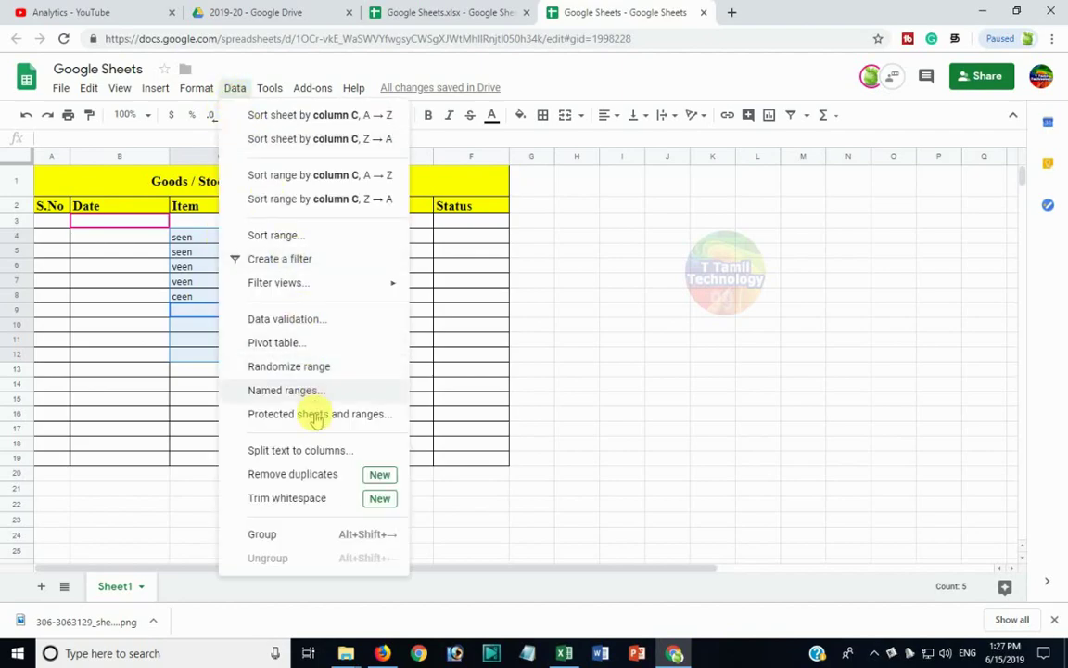
left_click(318, 473)
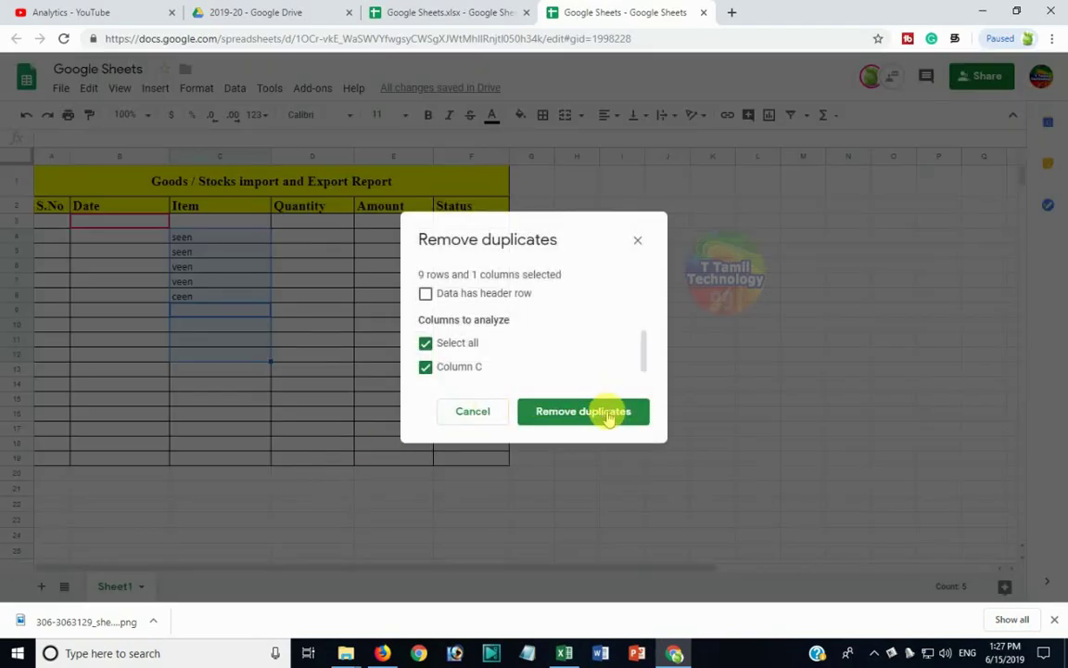
left_click(607, 419)
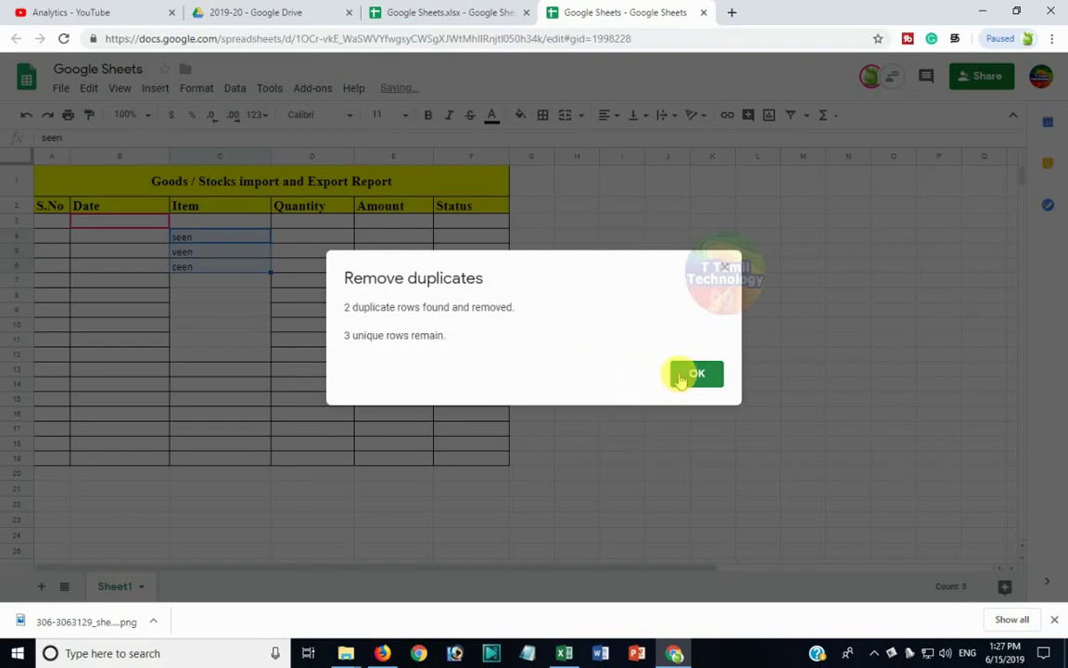
left_click(696, 373)
left_click(255, 295)
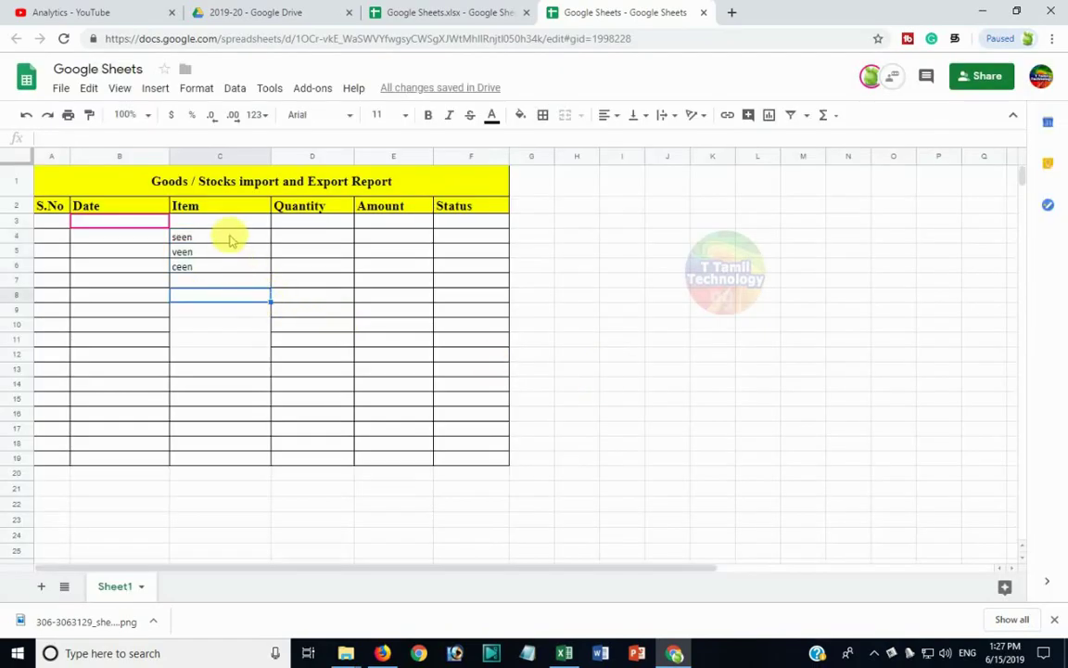
left_click_drag(232, 241, 225, 359)
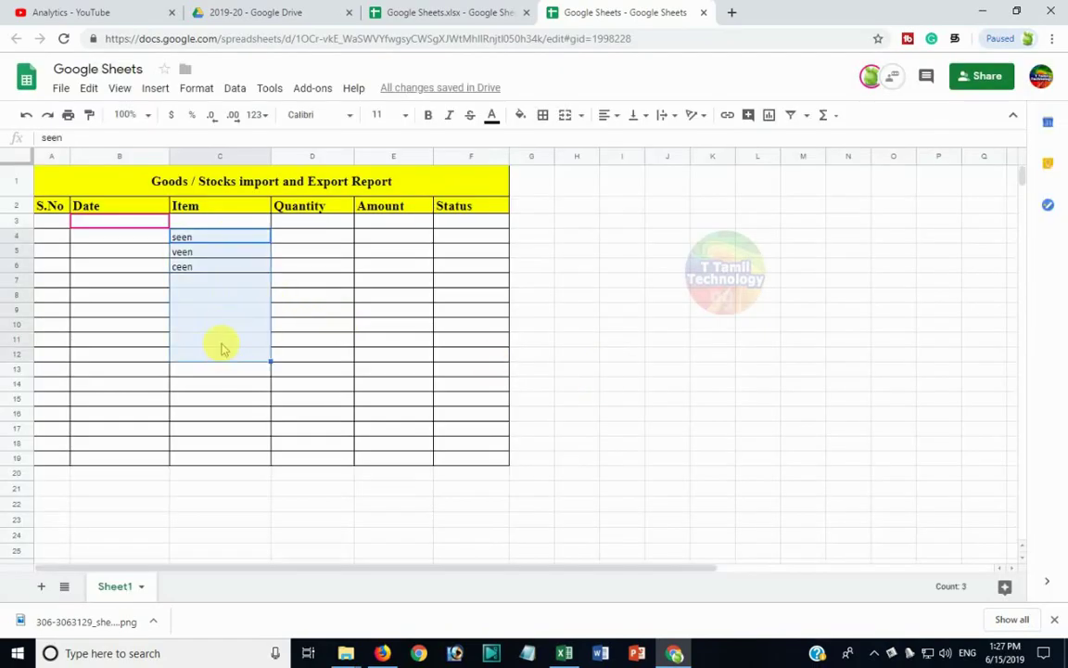
Add leading spaces before veen in C5, ceen in C6 and seen in C4.
double_click(176, 252)
left_click(173, 252)
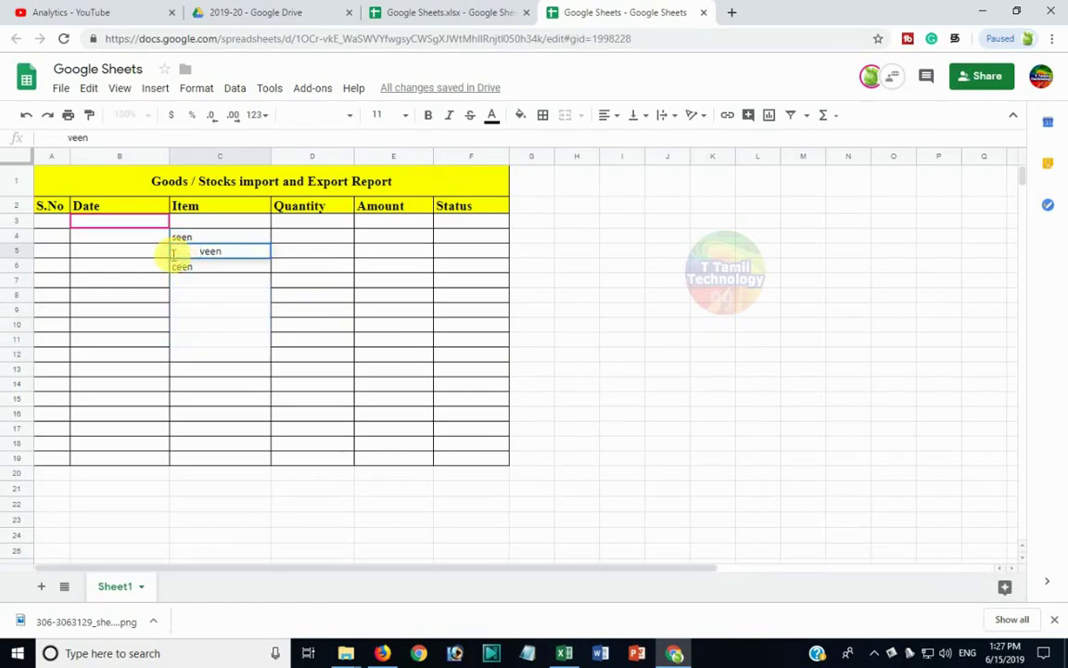
key("Return")
double_click(173, 263)
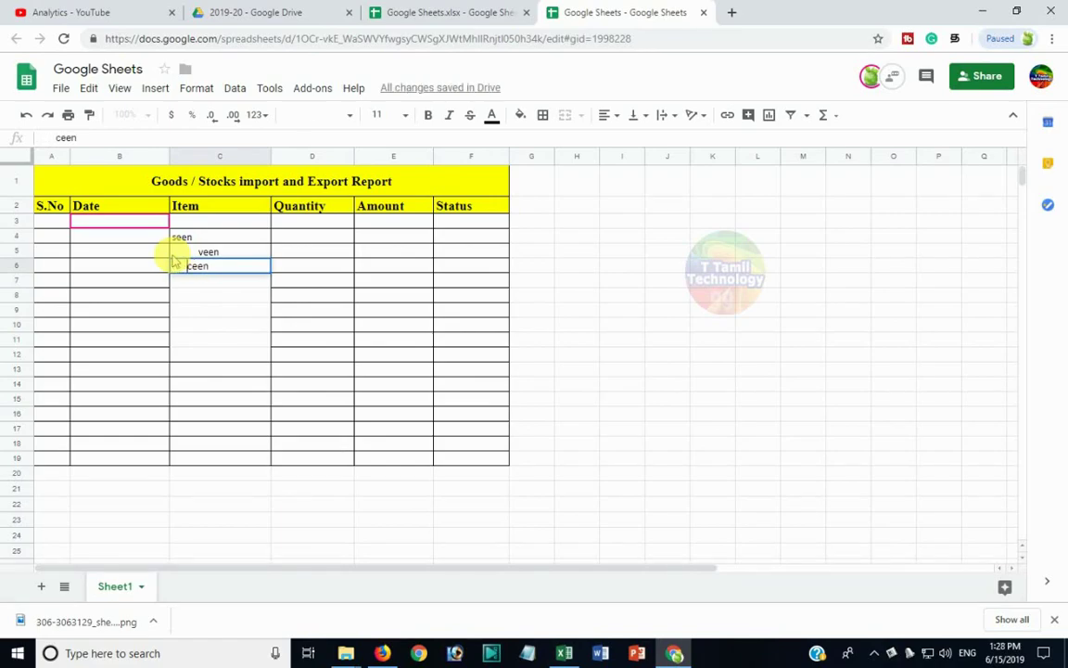
key("Return")
key("Up")
key("Up")
key("Up")
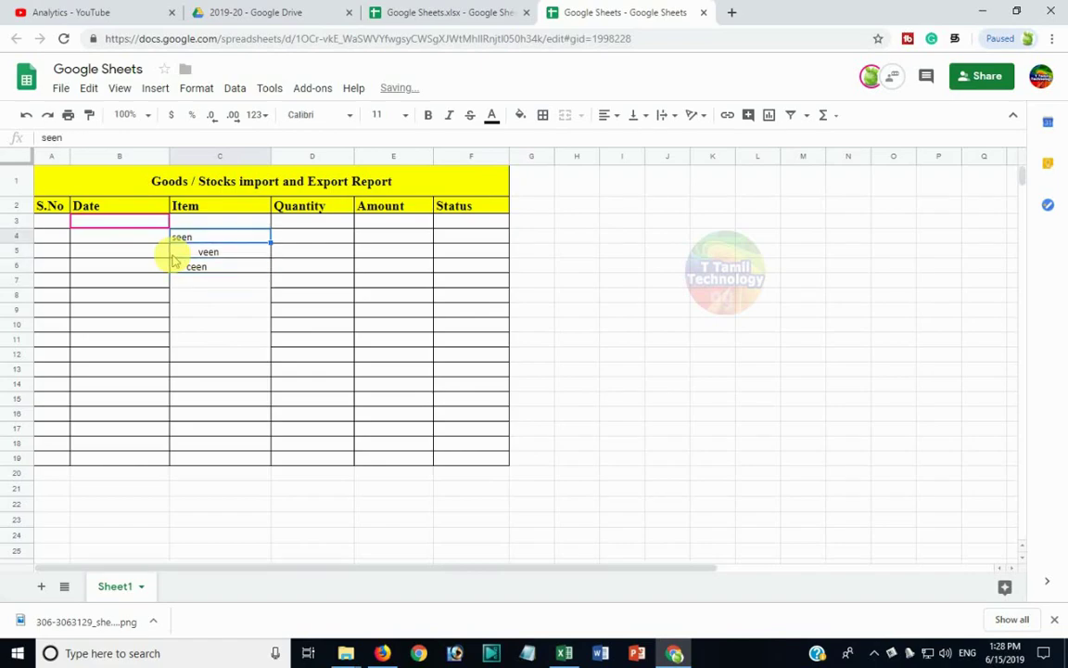
key("Return")
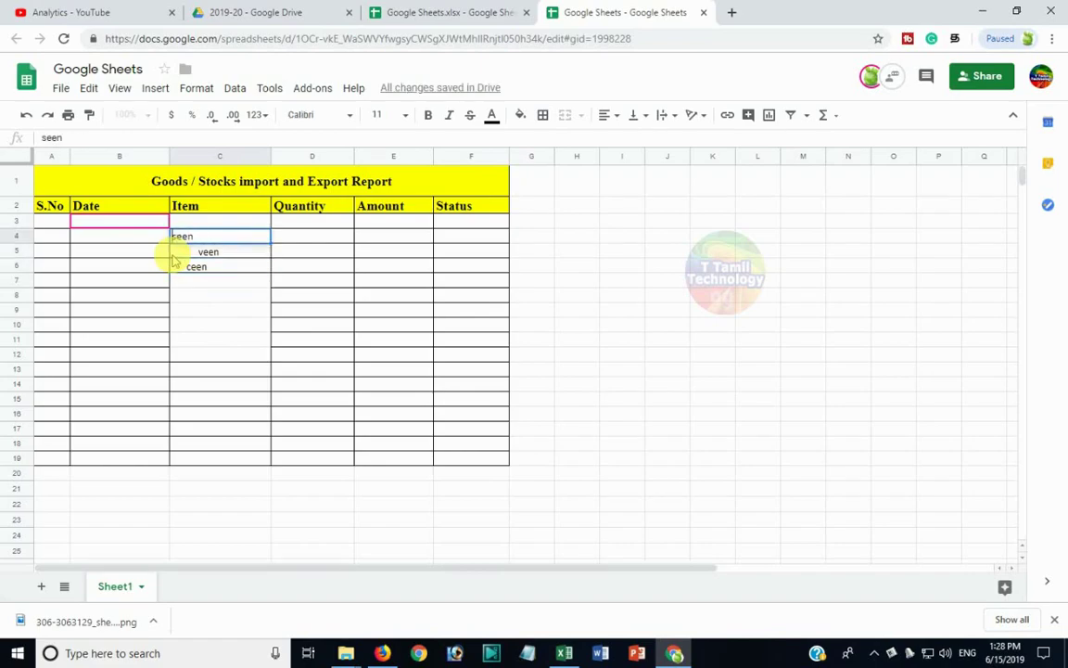
key("Return")
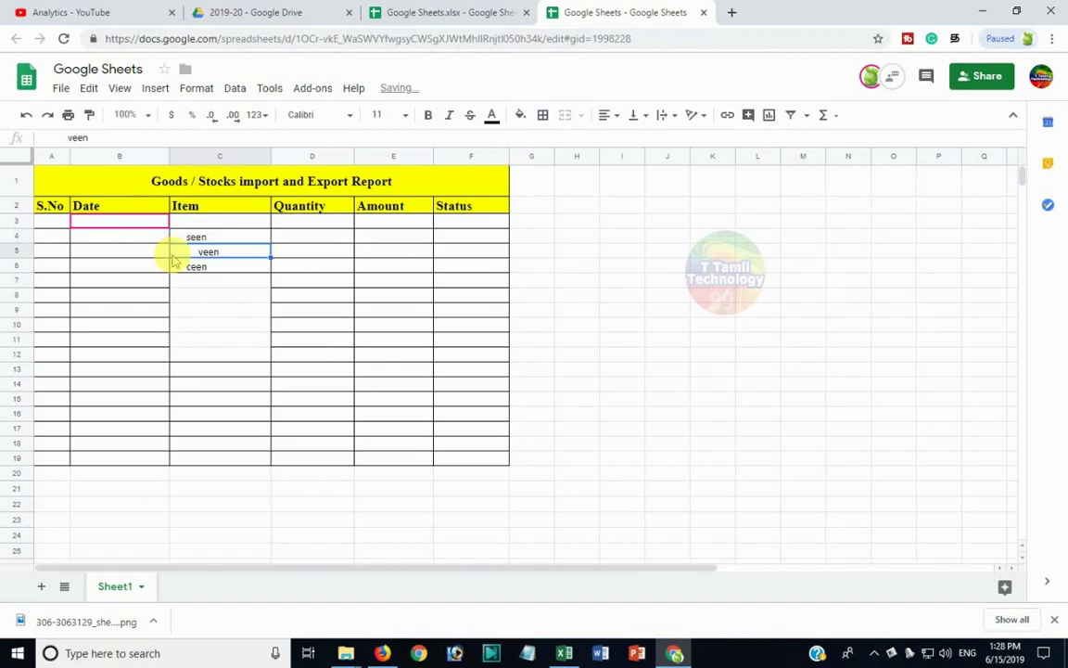
Run Trim whitespace on the selected Item cells, clearing leading spaces from 3 cells.
mouse_move(212, 223)
left_mouse_down()
mouse_move(166, 486)
mouse_move(179, 460)
left_mouse_up()
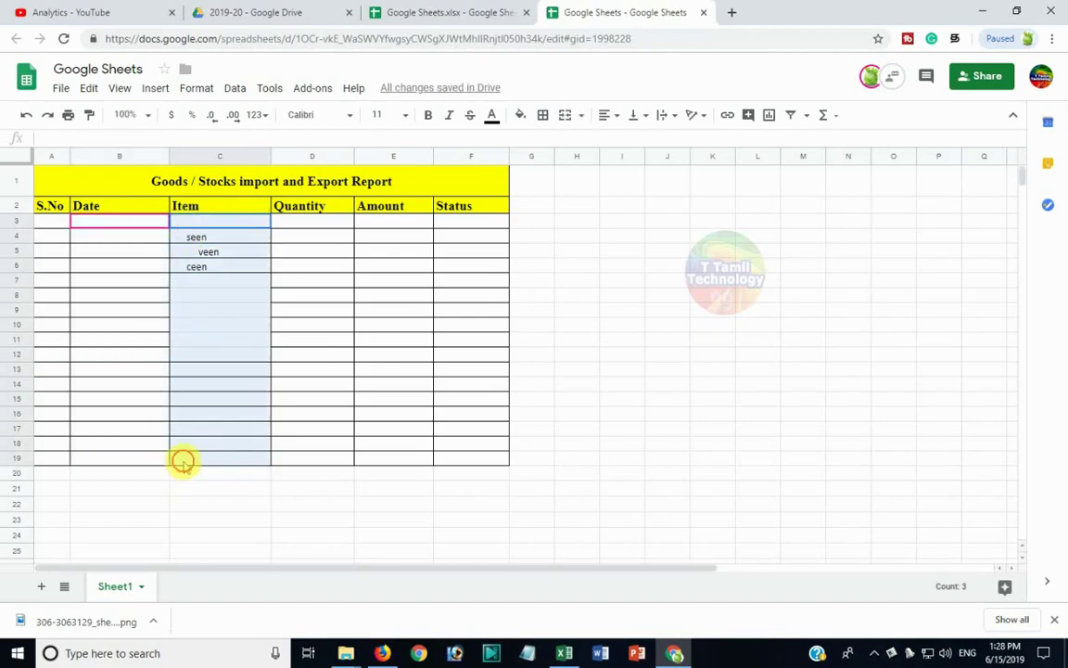
left_click(234, 87)
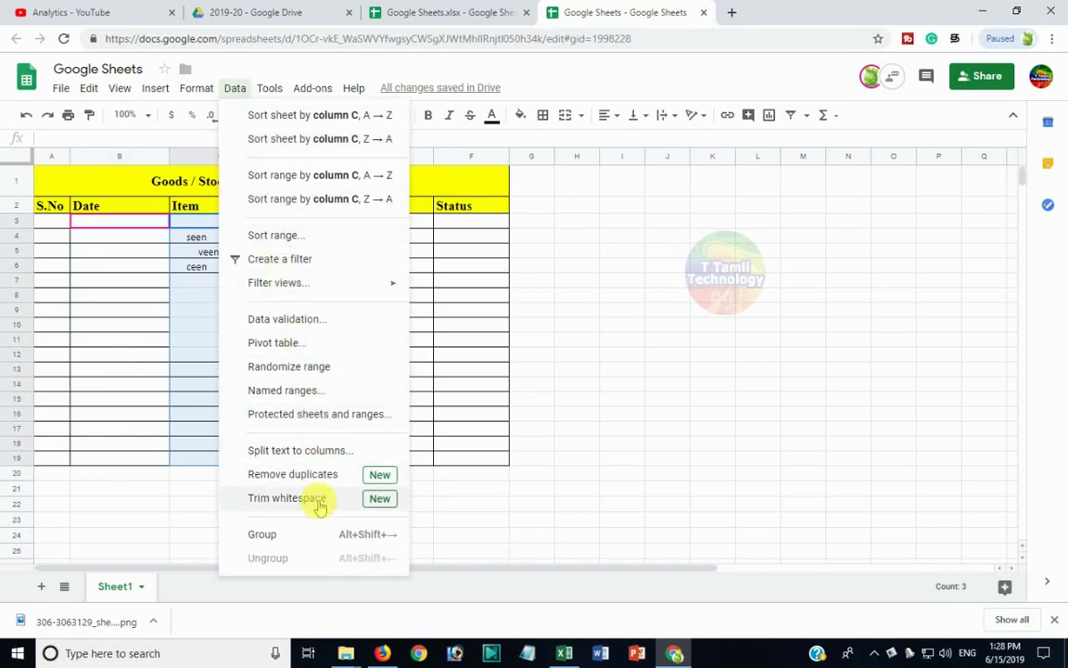
left_click(319, 501)
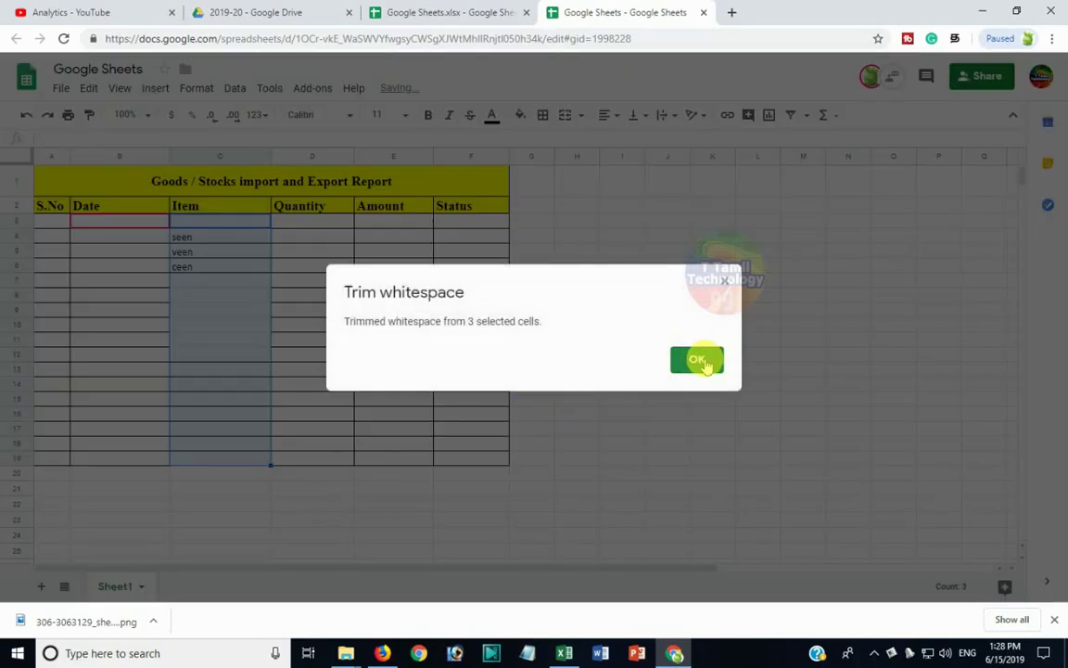
left_click(704, 361)
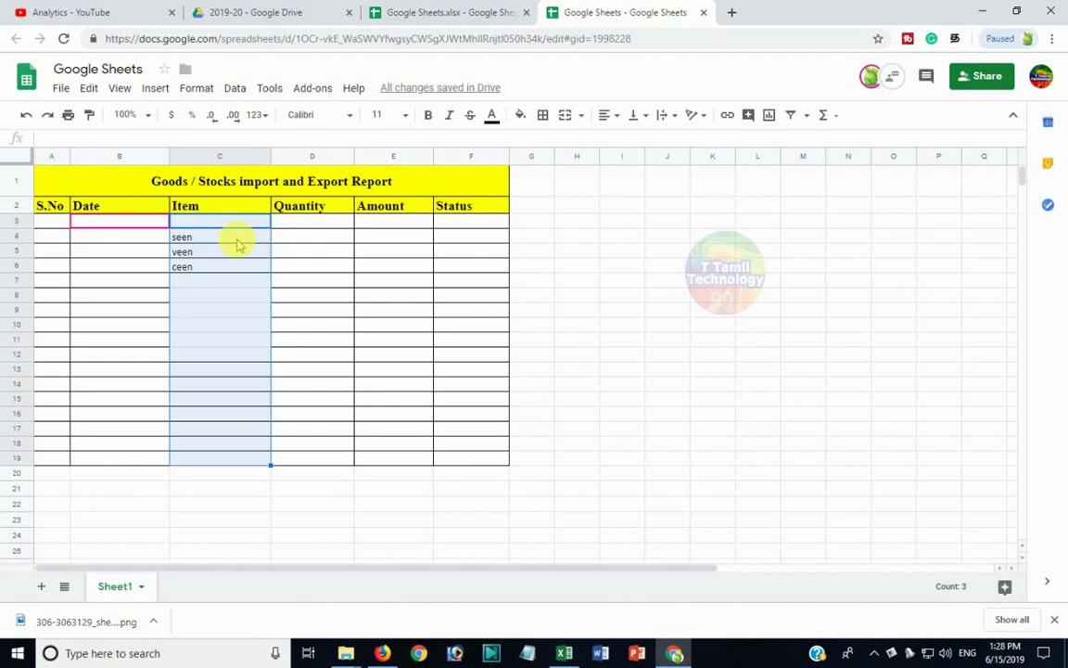
In the AAO Display Board Wall painting spreadsheet, scroll down, select the RANDHAM cell E105 and open the File menu.
left_click(382, 653)
left_click(783, 12)
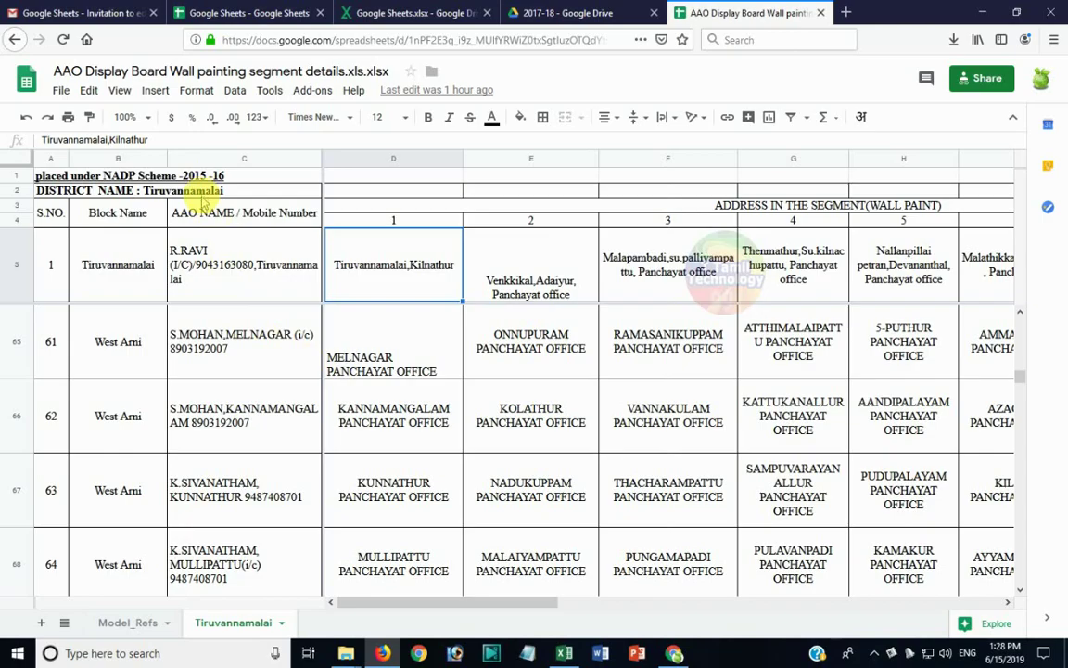
scroll(410, 410, "down", 2)
scroll(410, 405, "down", 5)
scroll(410, 401, "down", 5)
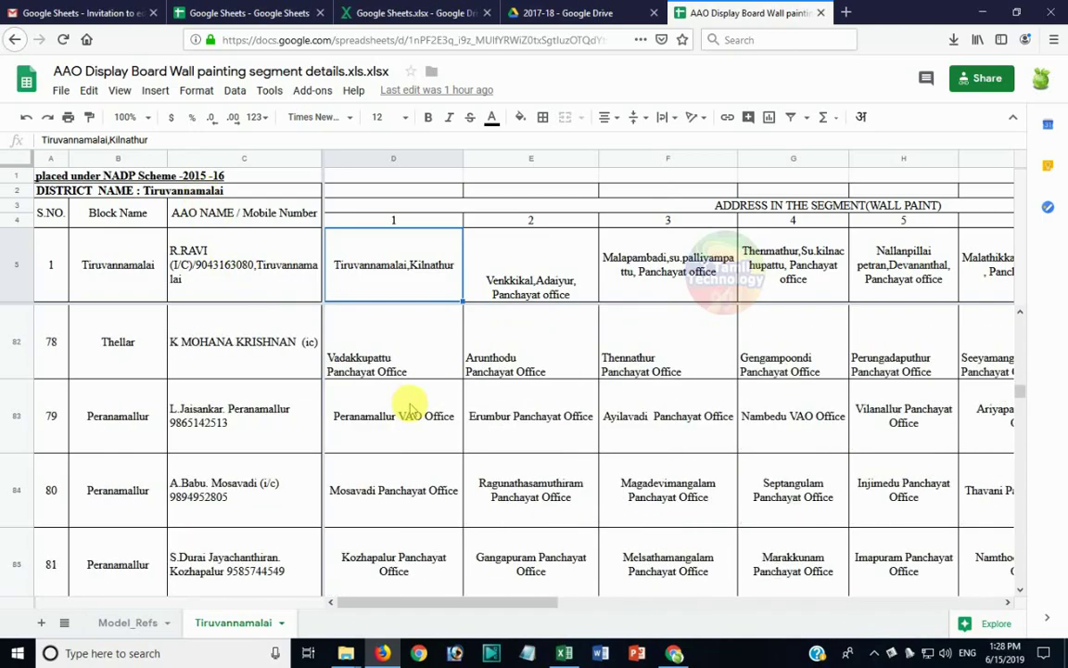
scroll(413, 408, "down", 8)
scroll(410, 408, "down", 5)
scroll(410, 408, "down", 5)
scroll(410, 409, "down", 5)
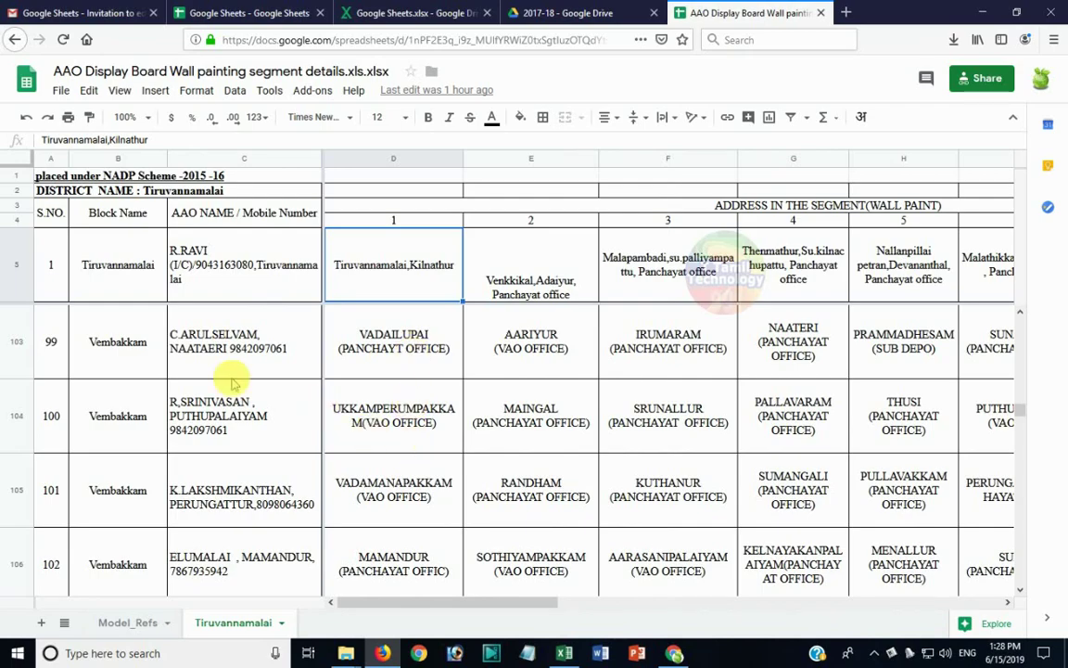
left_click(16, 160)
left_click(530, 459)
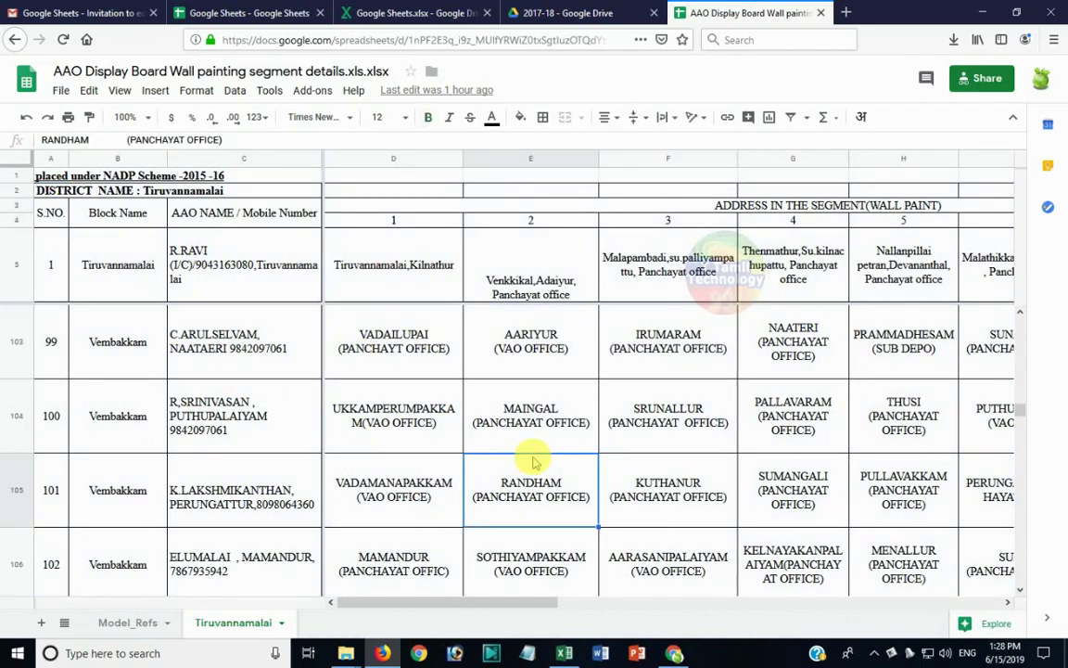
left_click(60, 89)
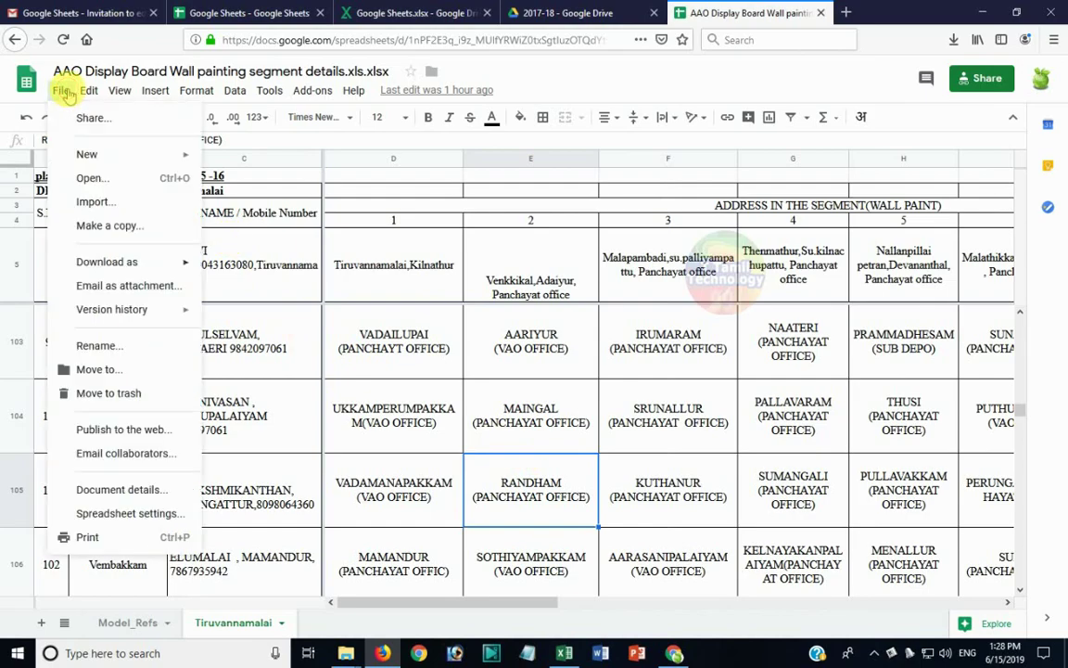
mouse_move(111, 308)
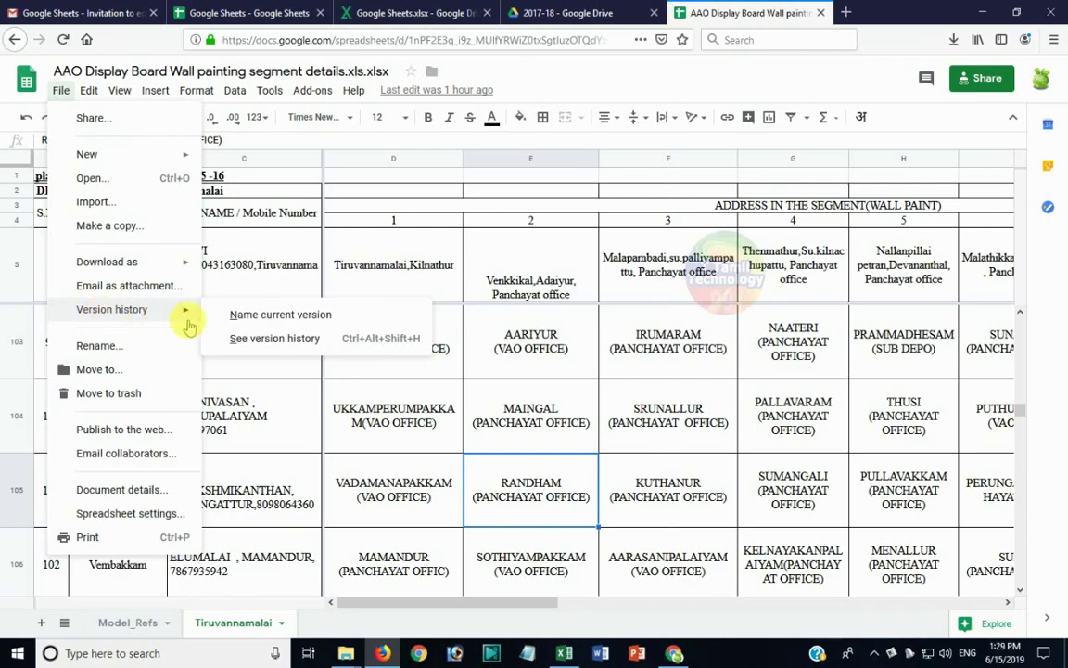
left_click(239, 340)
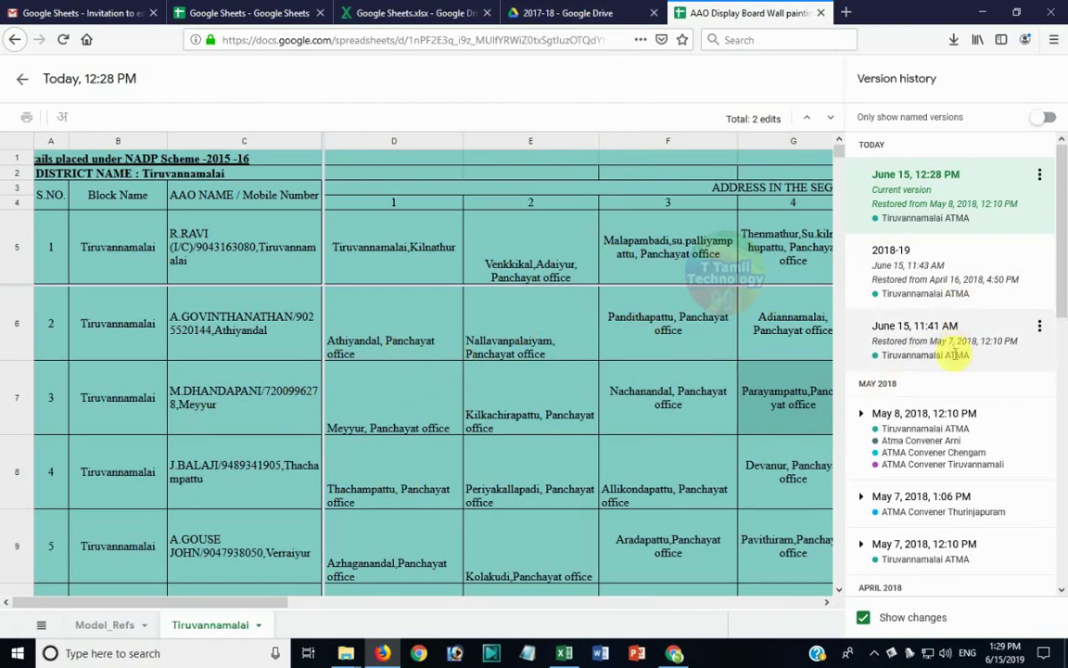
scroll(953, 352, "down", 5)
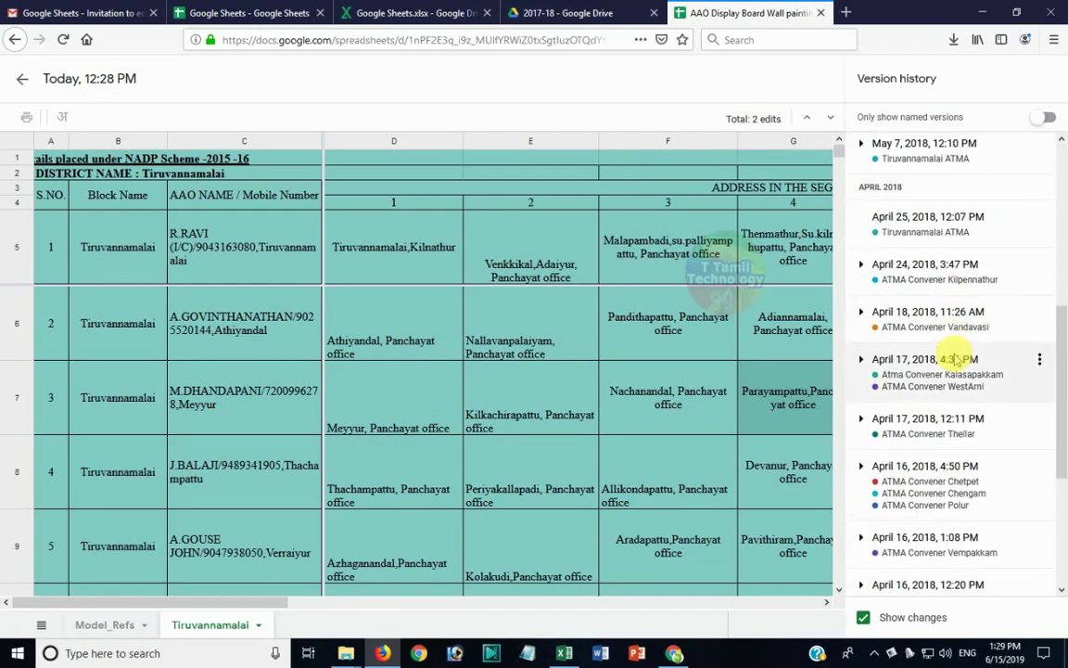
scroll(954, 352, "down", 3)
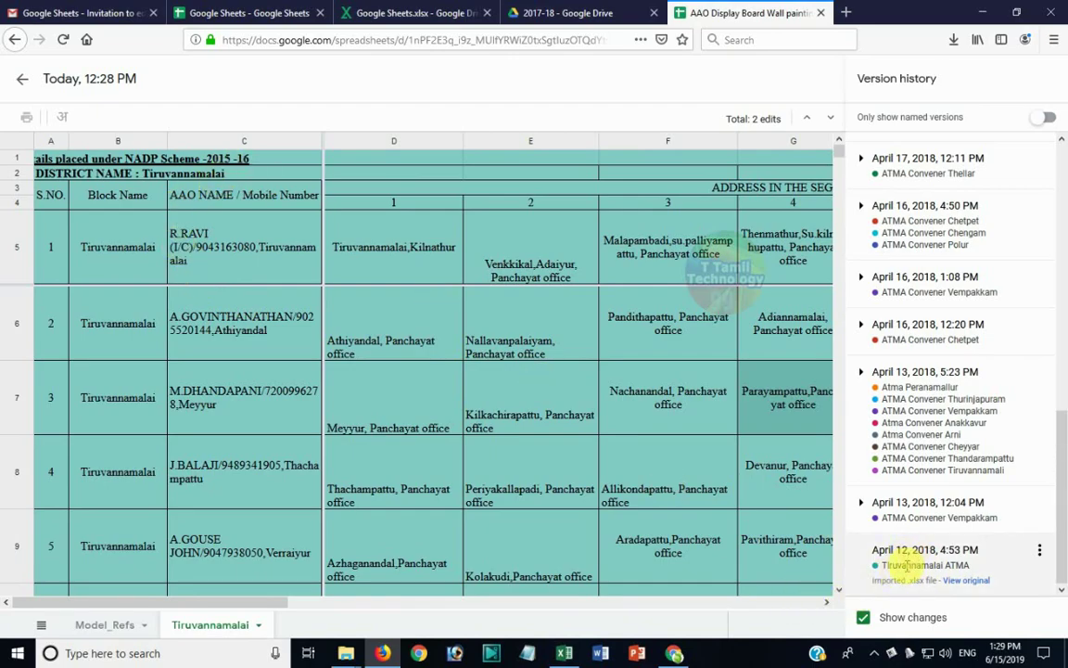
scroll(907, 561, "up", 3)
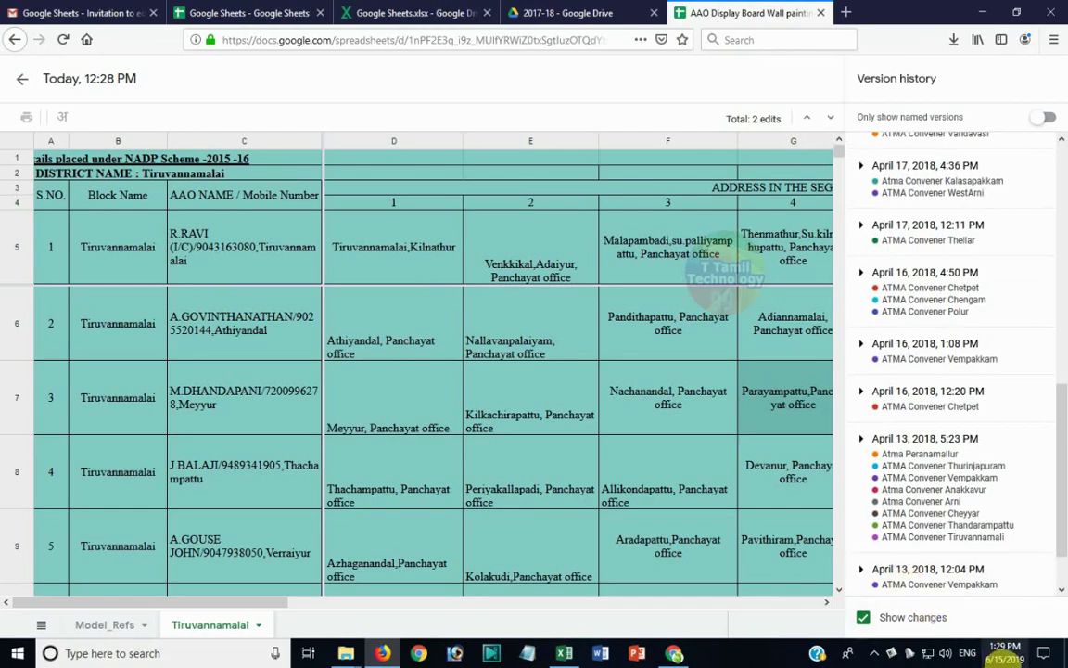
scroll(926, 560, "up", 5)
scroll(937, 463, "up", 5)
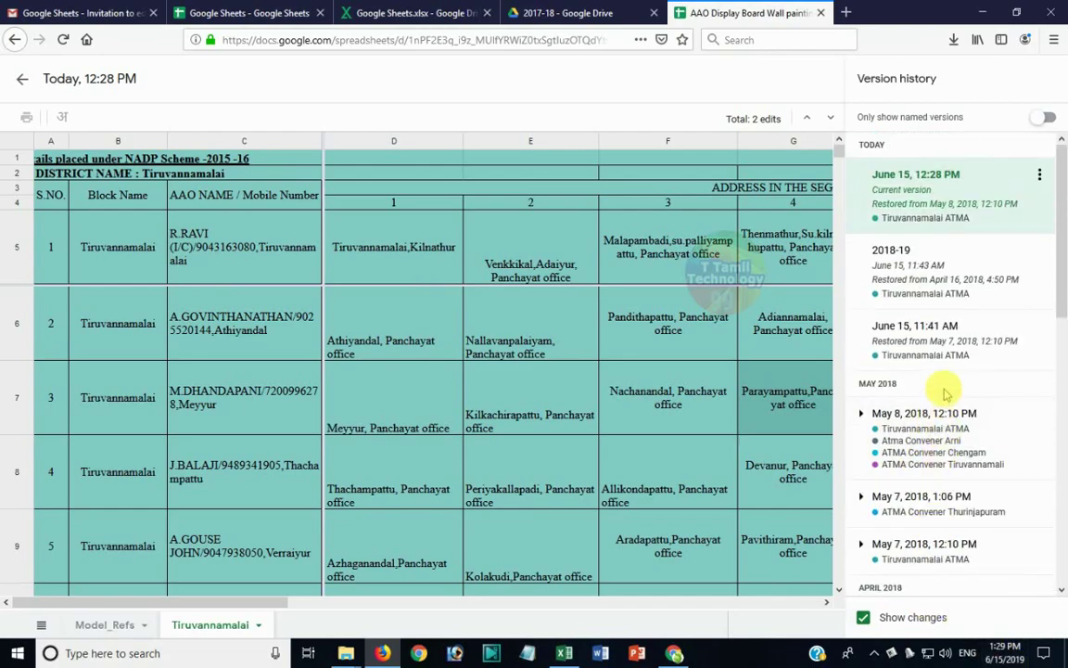
scroll(944, 394, "down", 5)
scroll(944, 417, "down", 4)
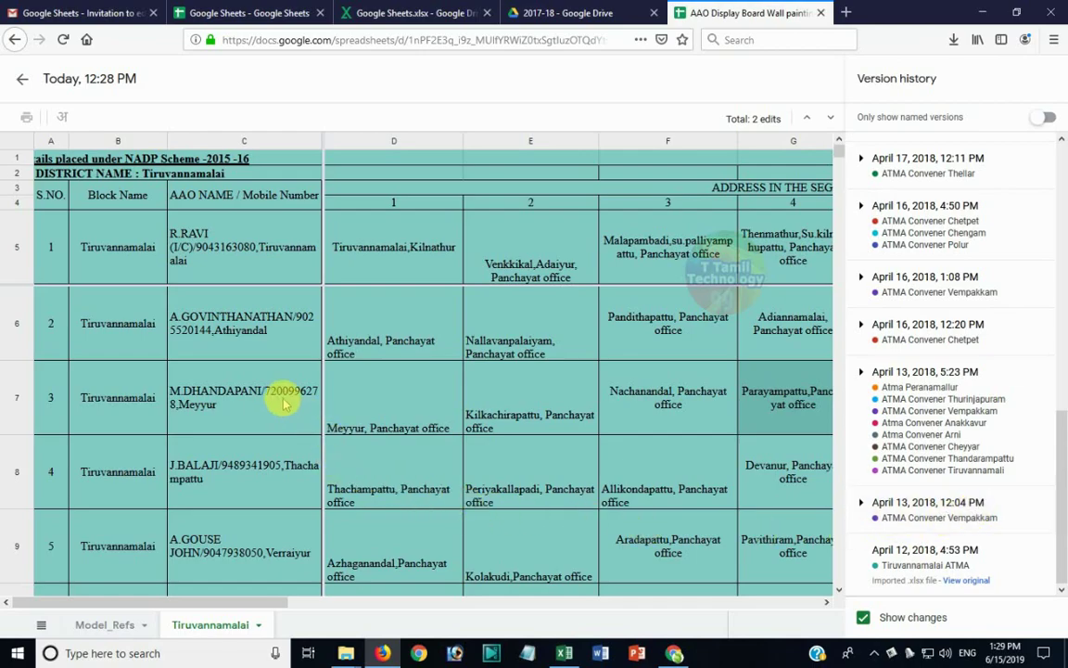
Preview the April 13, 2018, 12:04 PM version and scroll through its rows.
double_click(1031, 515)
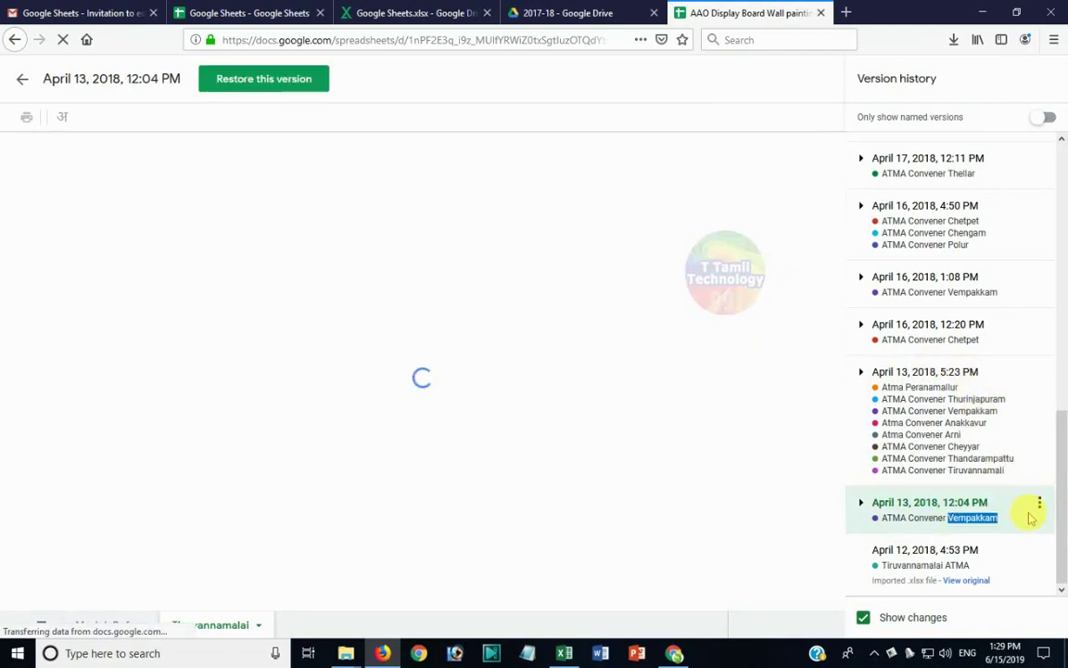
scroll(782, 410, "down", 5)
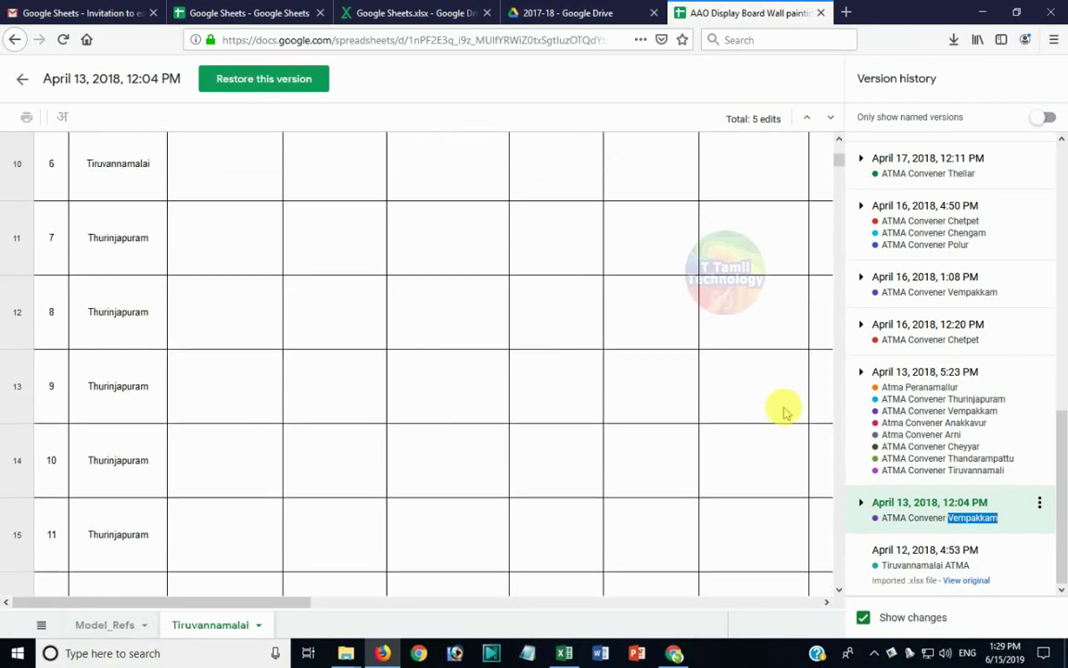
scroll(784, 412, "down", 10)
scroll(783, 411, "down", 8)
scroll(784, 412, "down", 8)
scroll(784, 411, "down", 8)
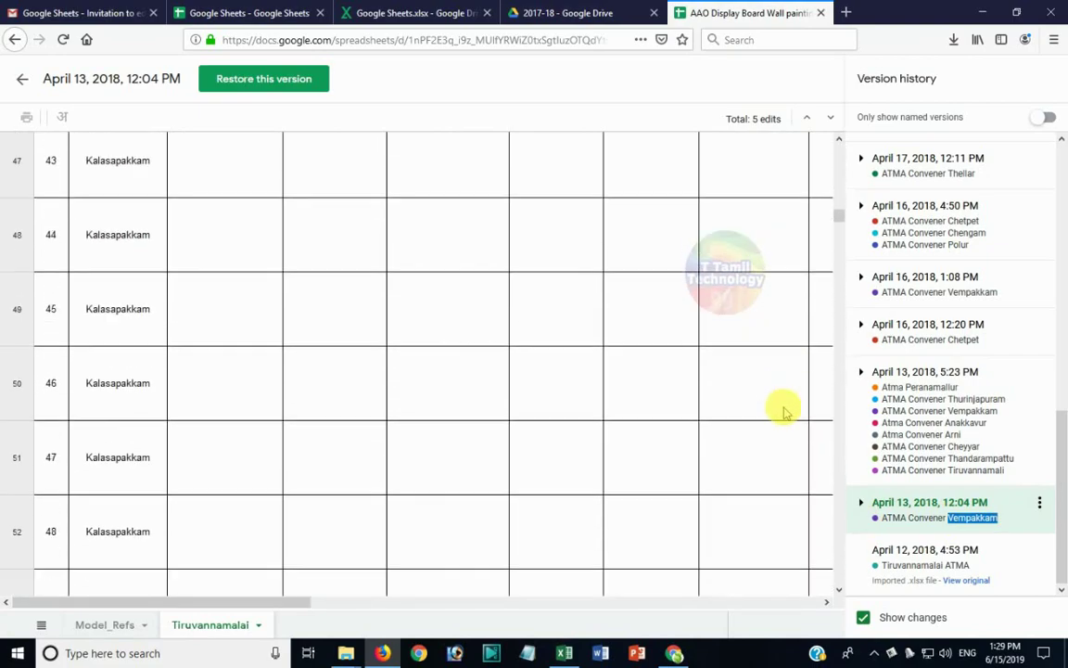
scroll(784, 411, "down", 10)
scroll(784, 412, "down", 8)
scroll(784, 411, "down", 10)
scroll(783, 412, "down", 10)
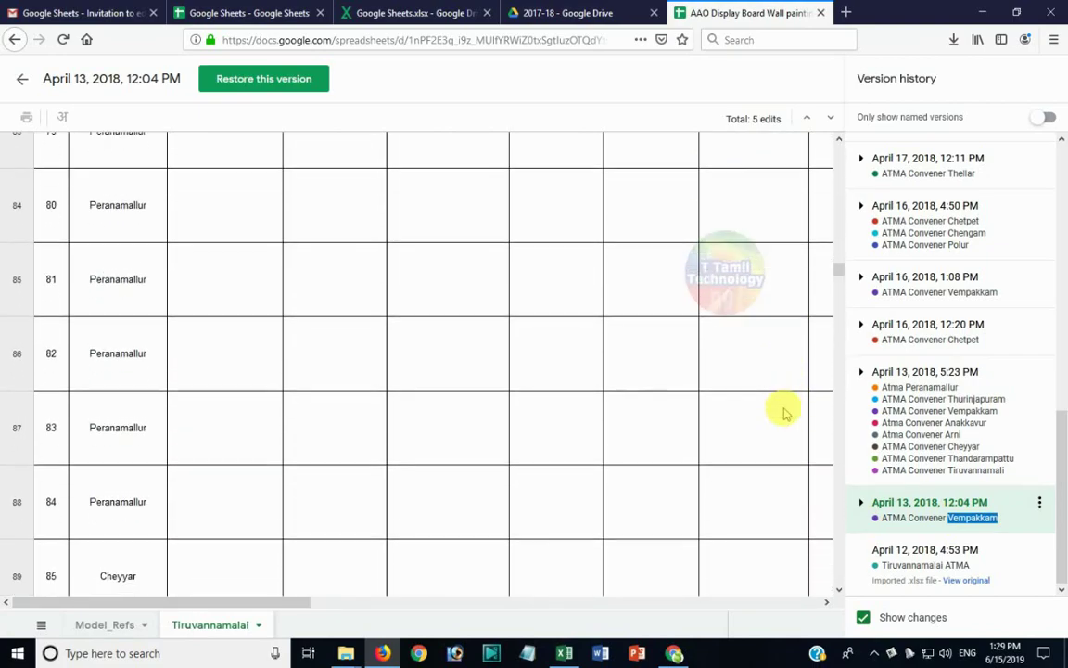
scroll(784, 411, "down", 5)
scroll(783, 412, "down", 5)
scroll(783, 411, "down", 6)
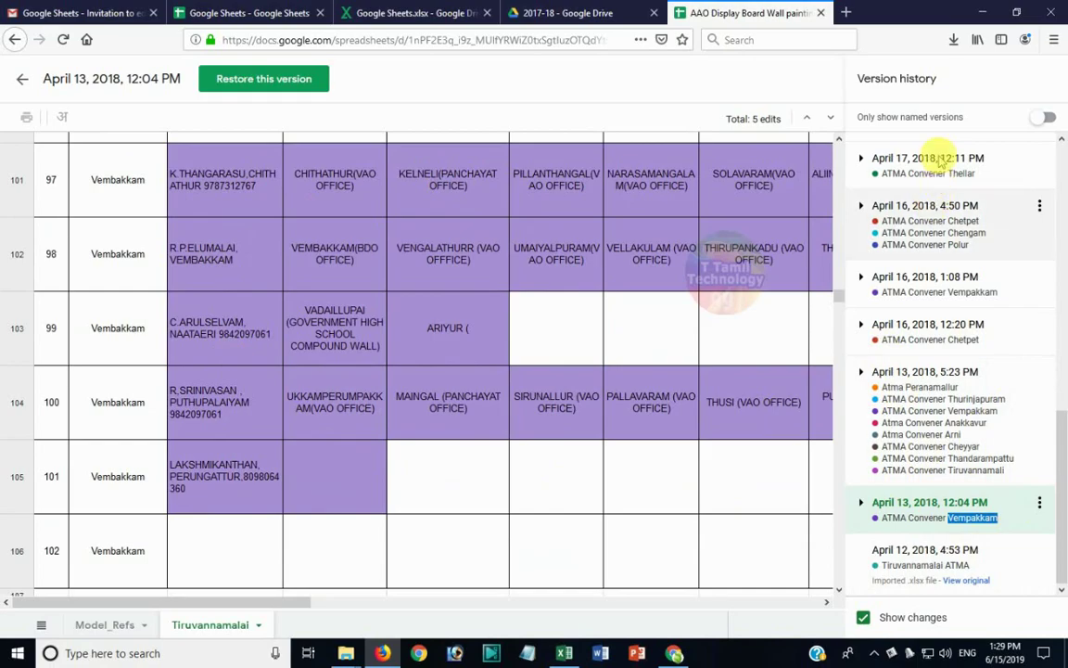
scroll(914, 319, "up", 4)
scroll(917, 321, "up", 3)
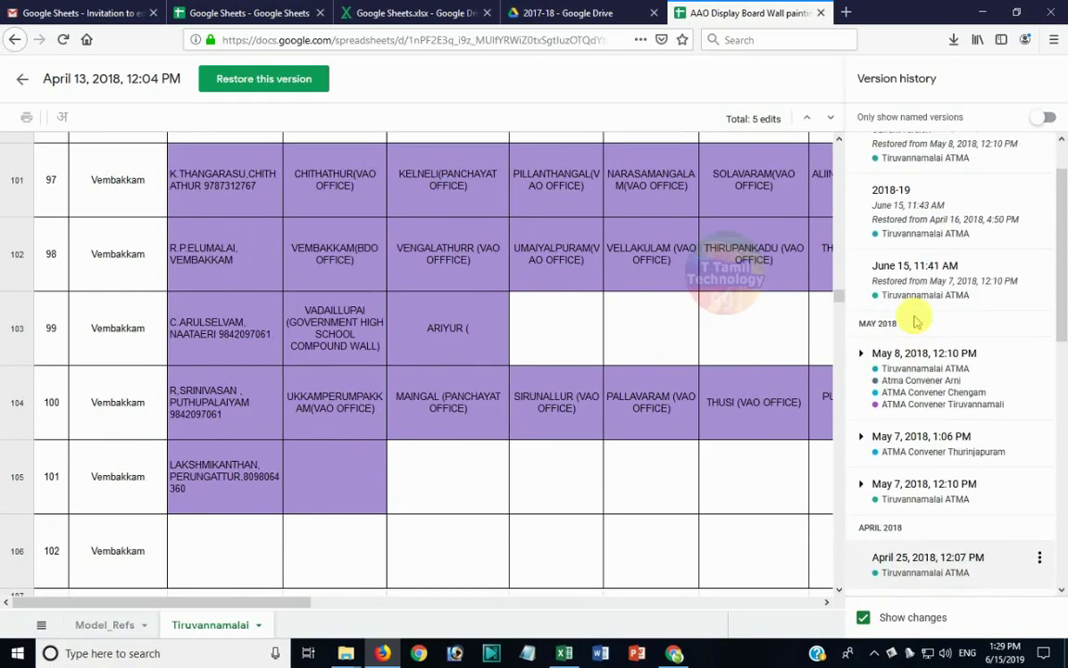
scroll(915, 316, "down", 7)
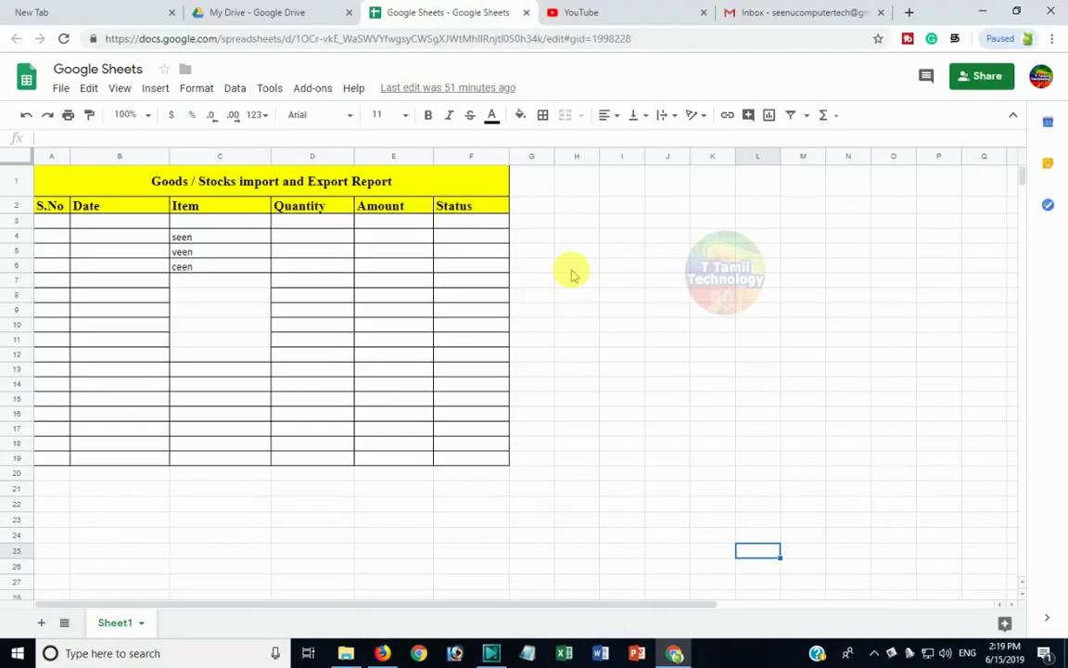
Open the Import file dialog from the File menu in the Goods / Stocks report.
left_click(572, 269)
right_click(571, 273)
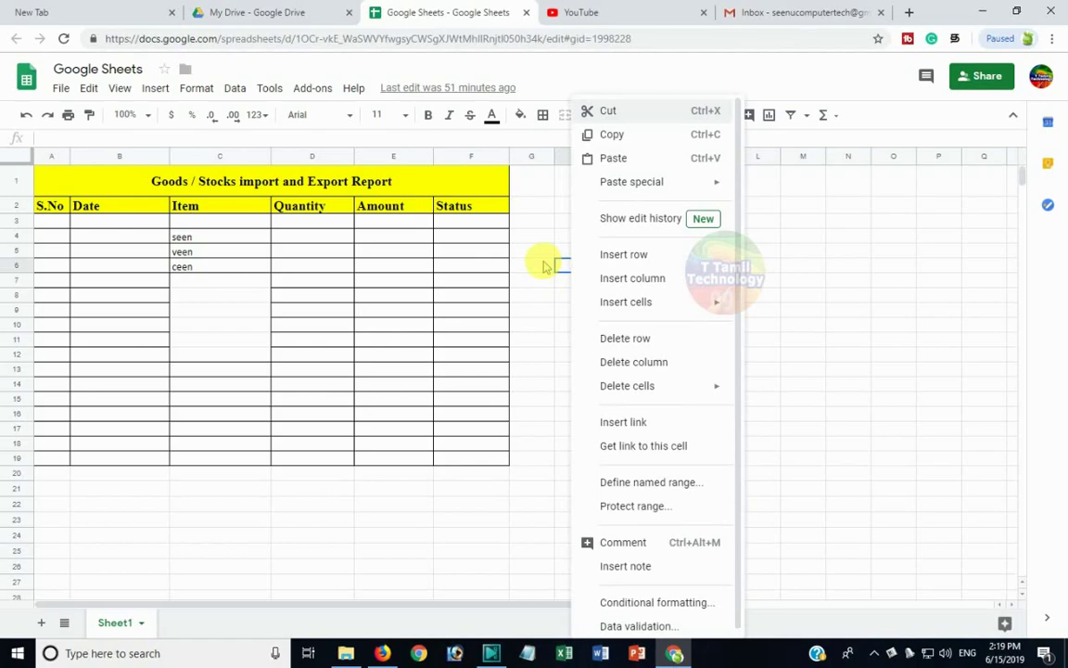
left_click(544, 265)
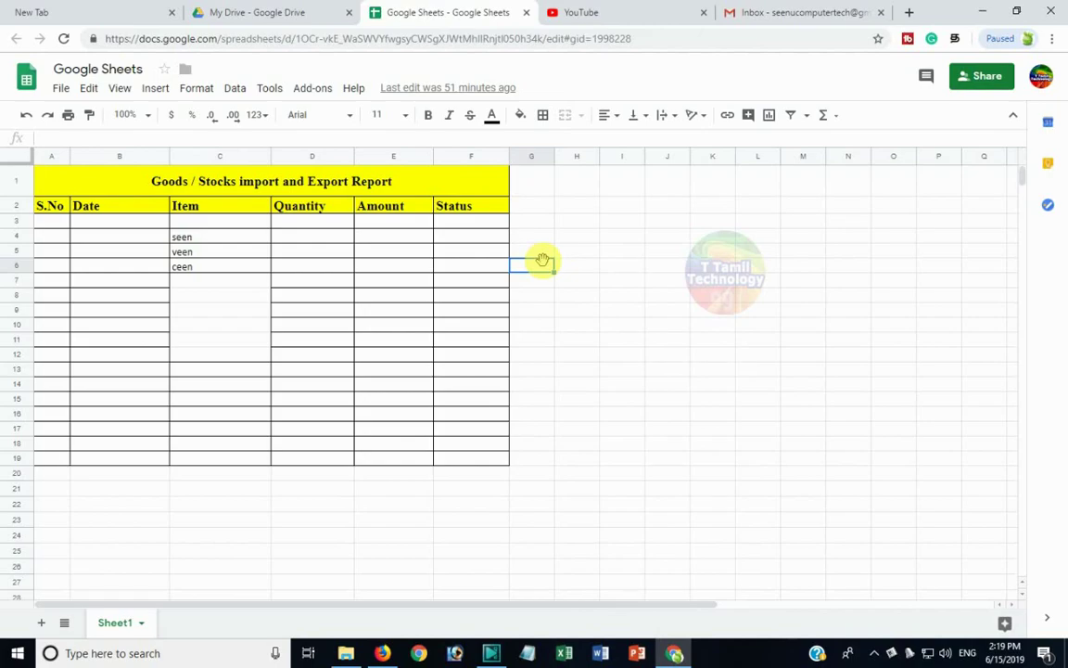
left_click(62, 89)
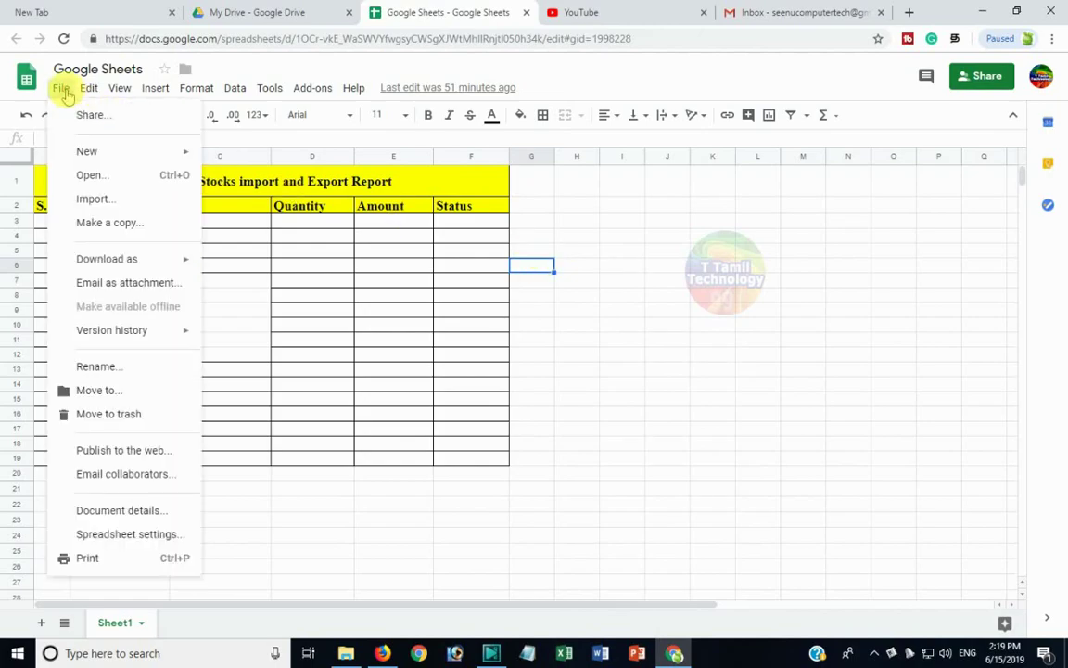
left_click(93, 199)
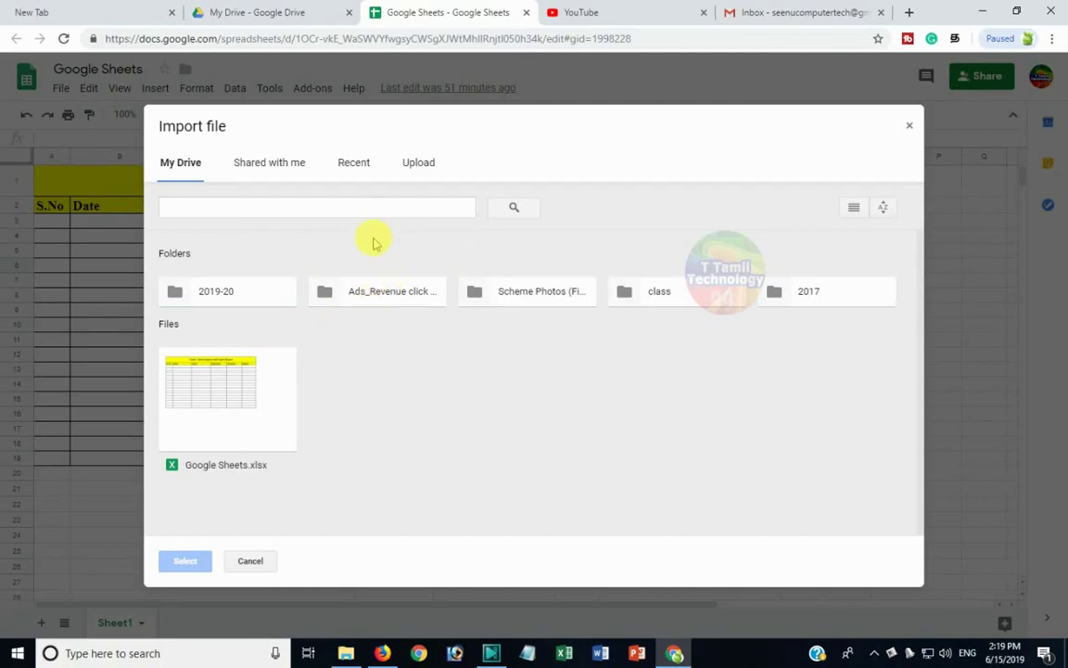
Upload Google Sheets_002.xlsx from the computer into the import dialog.
left_click(416, 167)
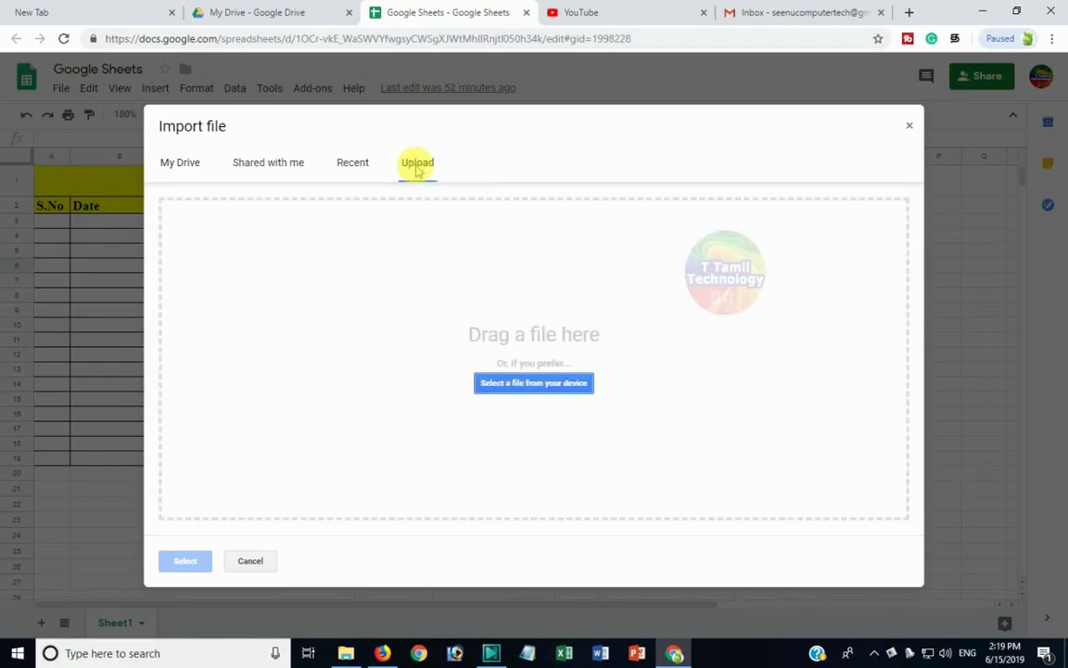
left_click(556, 388)
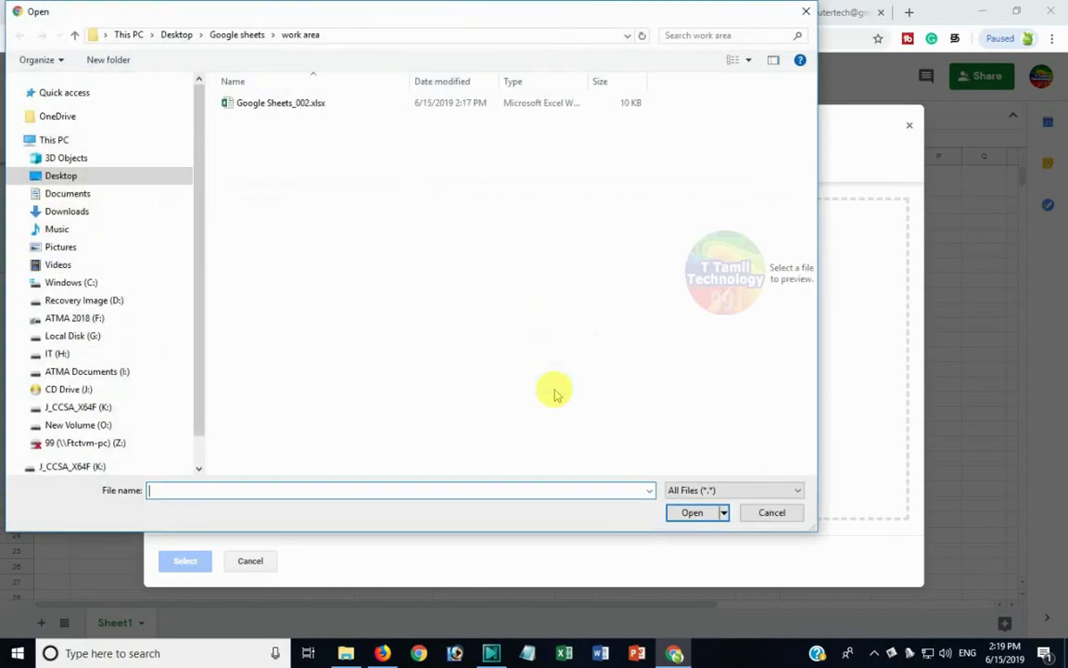
double_click(274, 106)
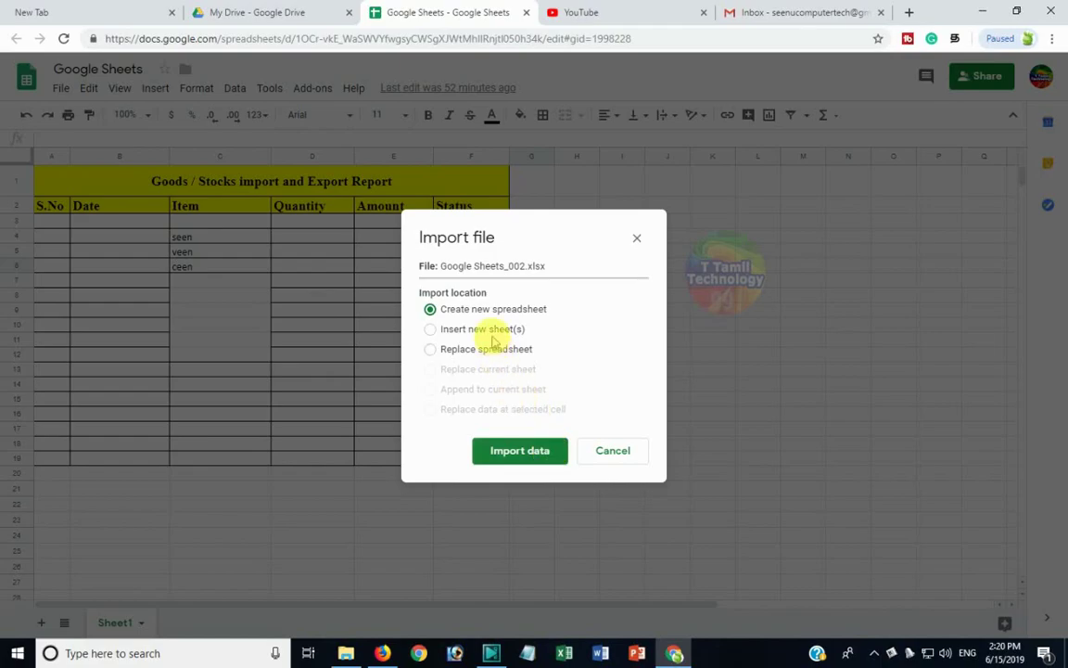
Import Google Sheets_002.xlsx with Create new spreadsheet and open the new spreadsheet.
left_click(491, 330)
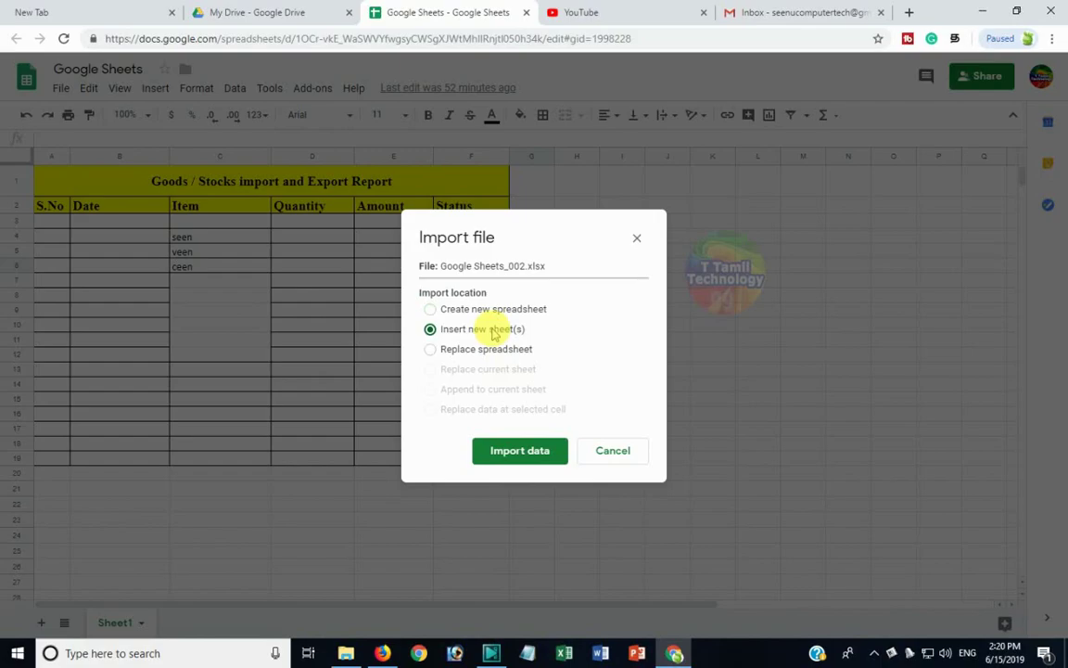
left_click(493, 350)
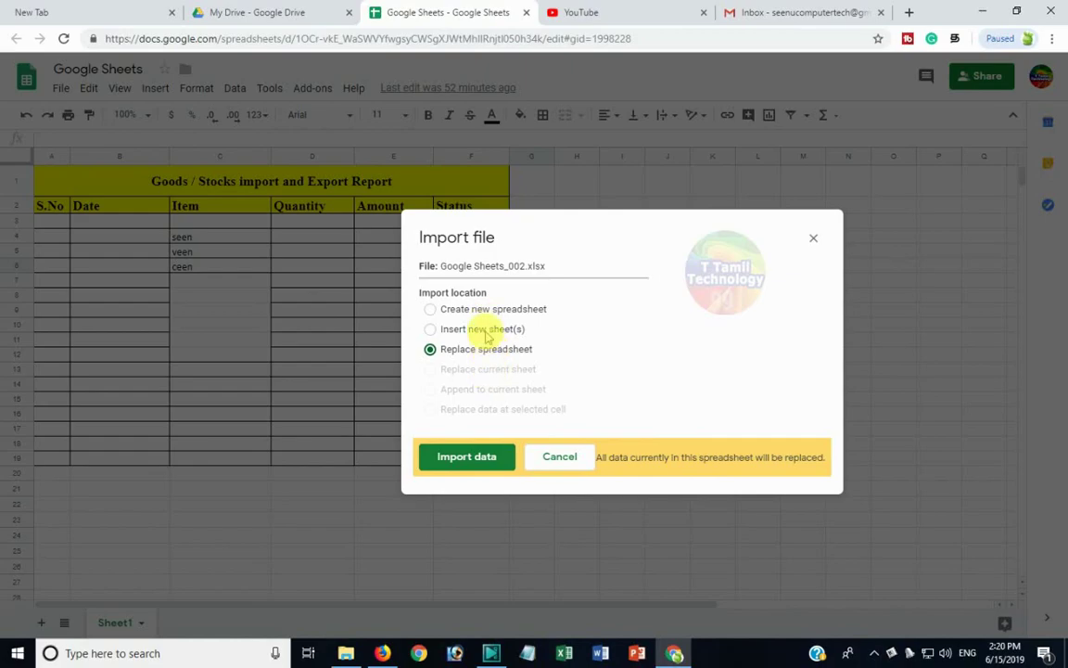
left_click(488, 313)
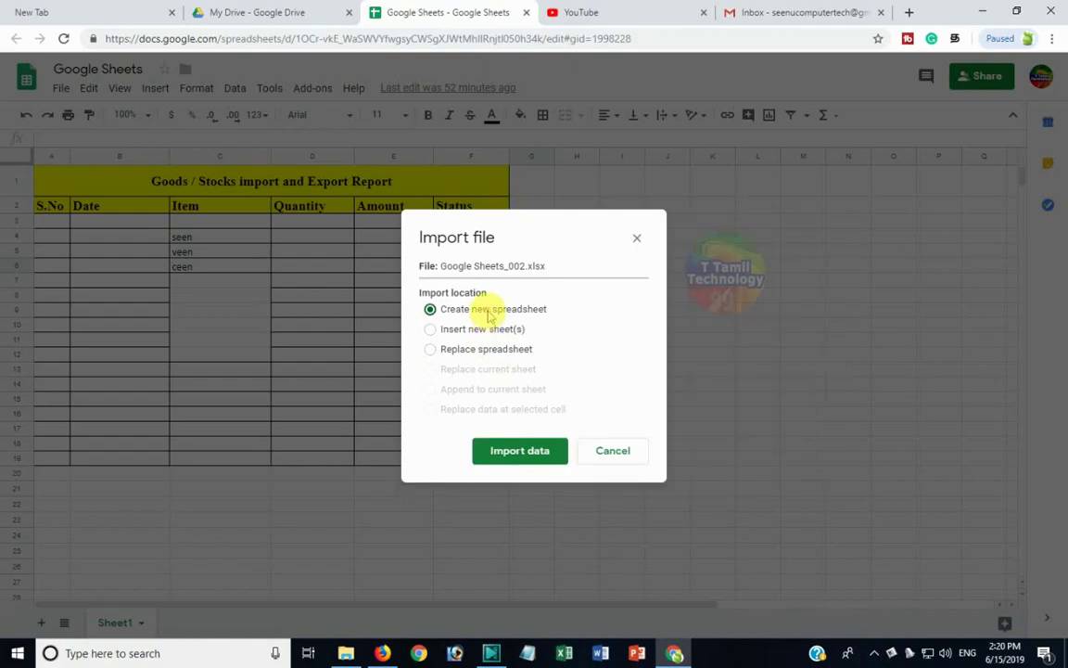
left_click(534, 454)
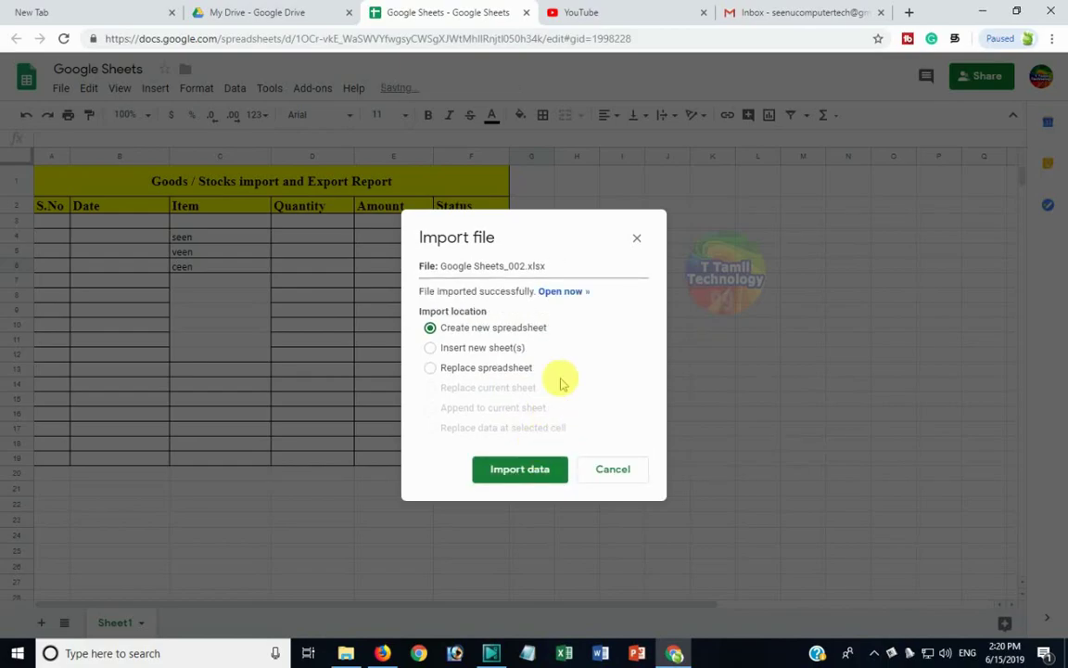
left_click(570, 294)
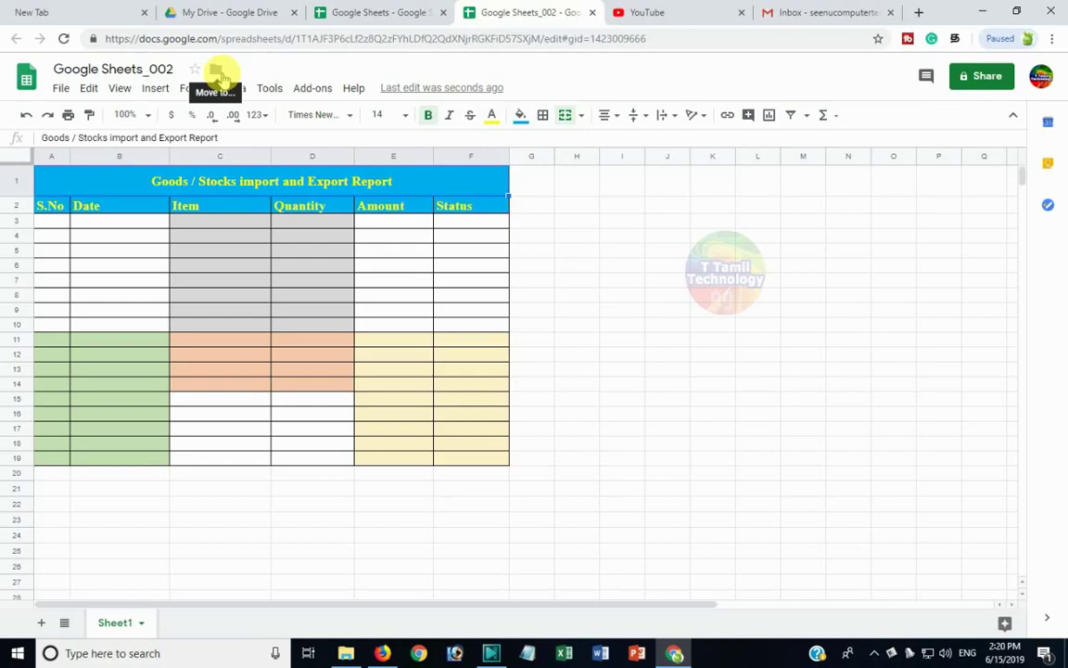
In the original report, import the file with Insert new sheet(s) as Sheet1 (1) and compare it with Sheet1.
left_click(348, 11)
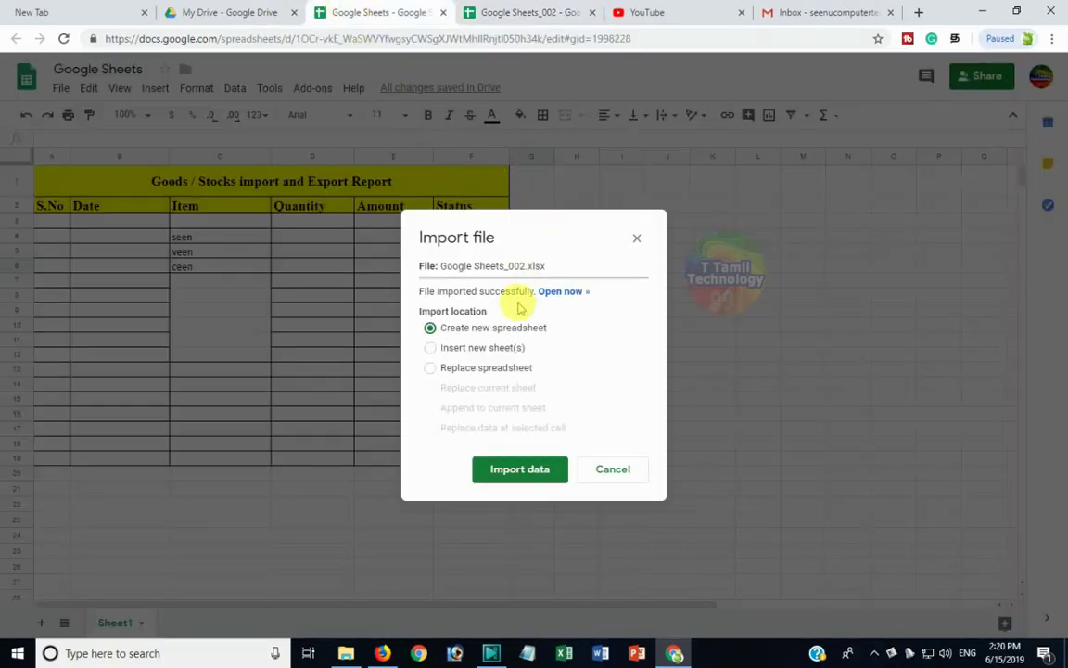
left_click(500, 347)
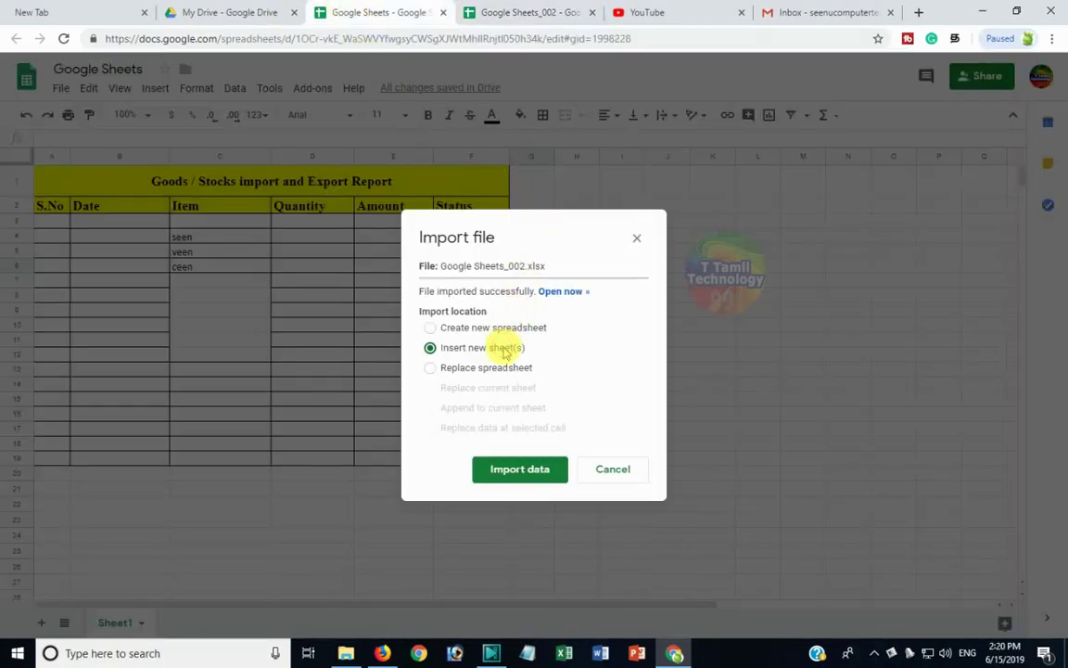
left_click(530, 471)
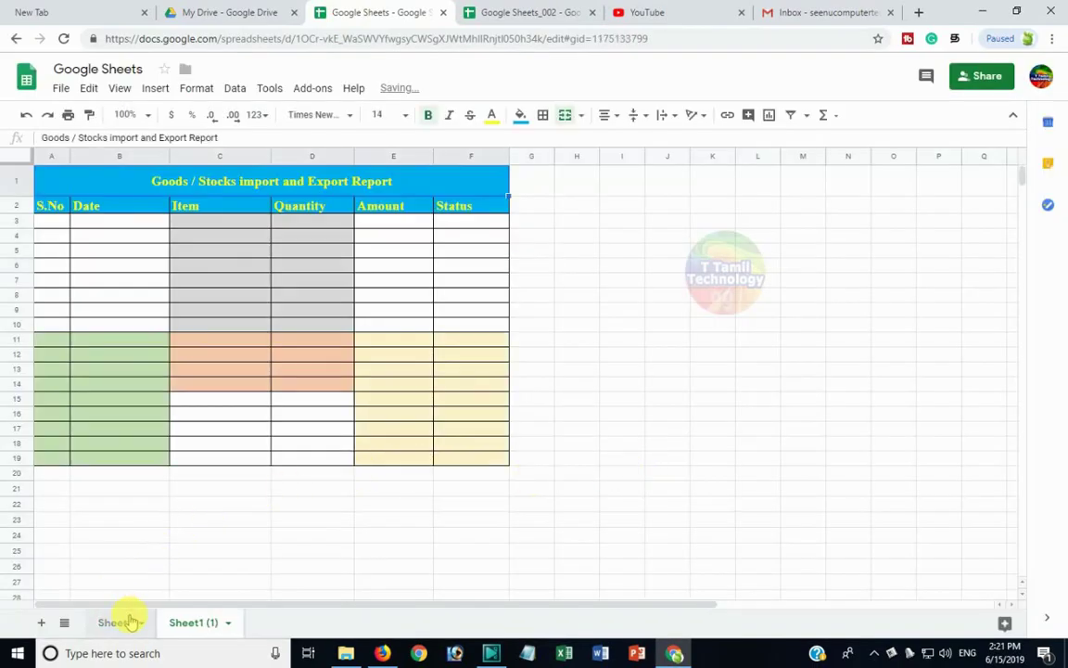
left_click(117, 622)
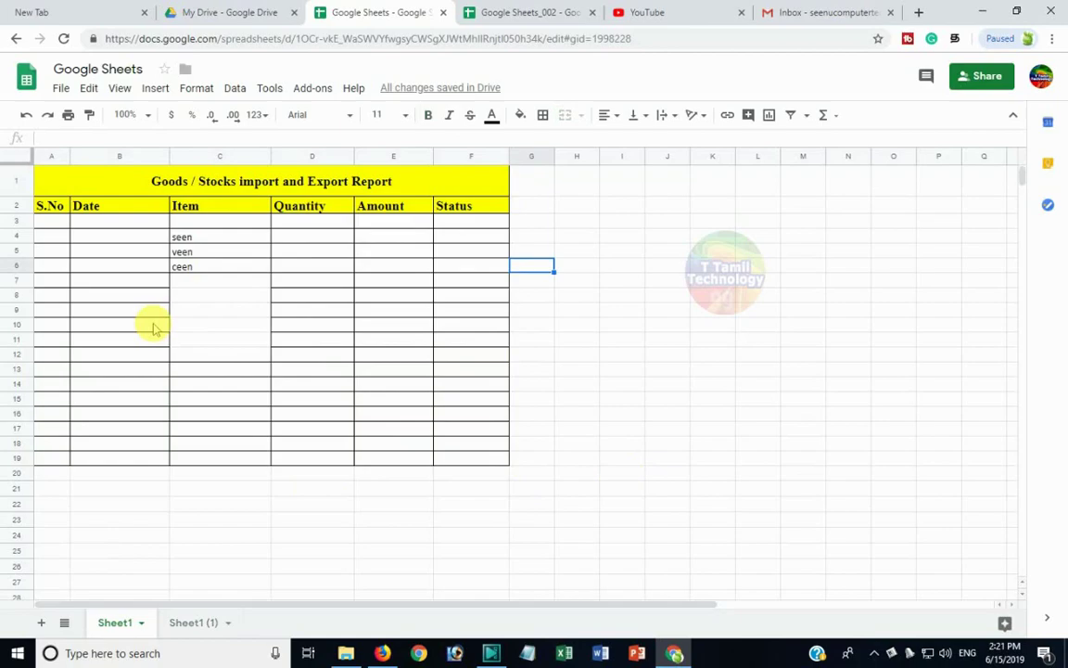
left_click(191, 622)
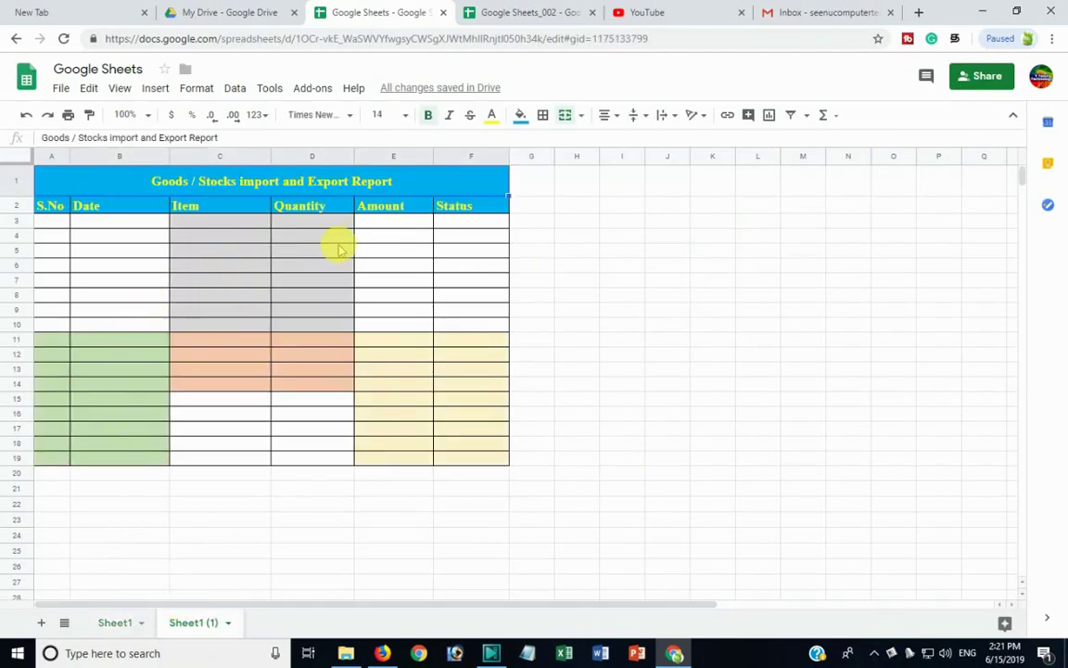